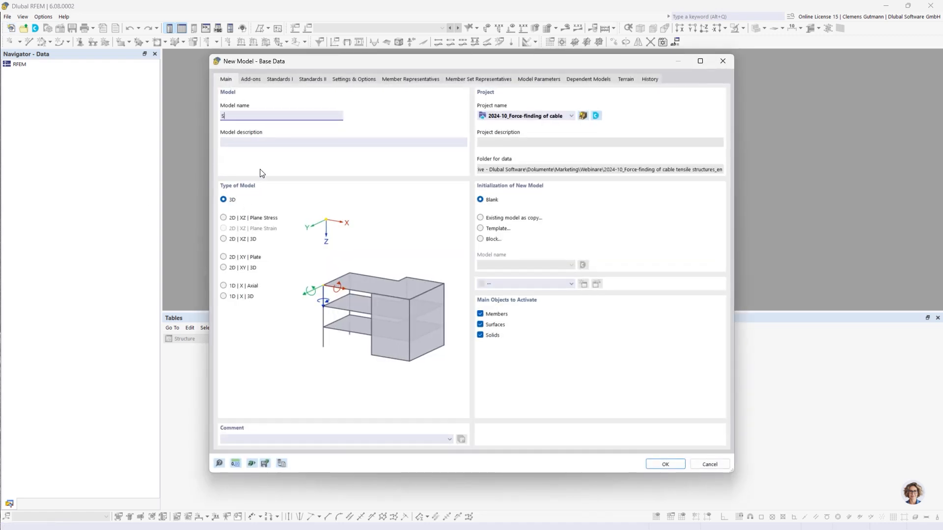
Name the new model "Simple cable net" and deactivate surfaces as main objects.
text(imple cable s)
key(Tab)
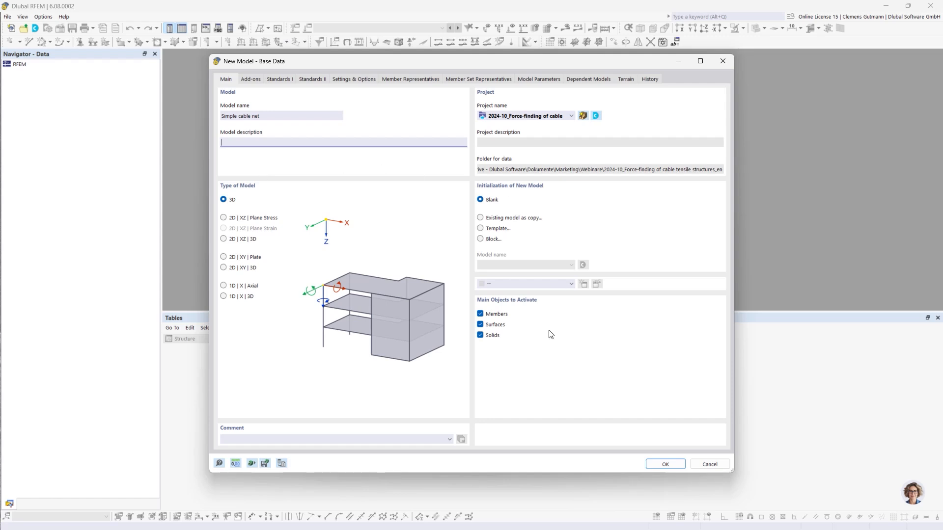
click(481, 326)
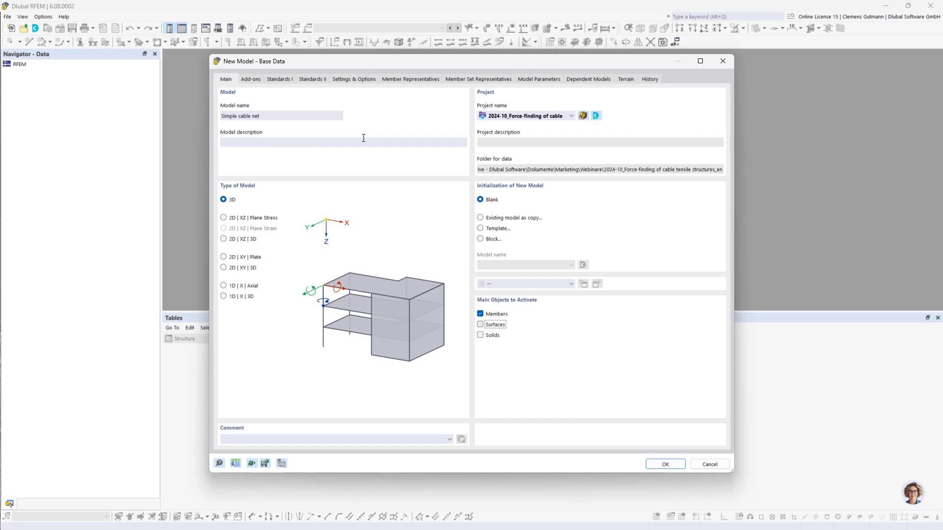
Activate the Form-Finding add-on and create the model.
click(251, 83)
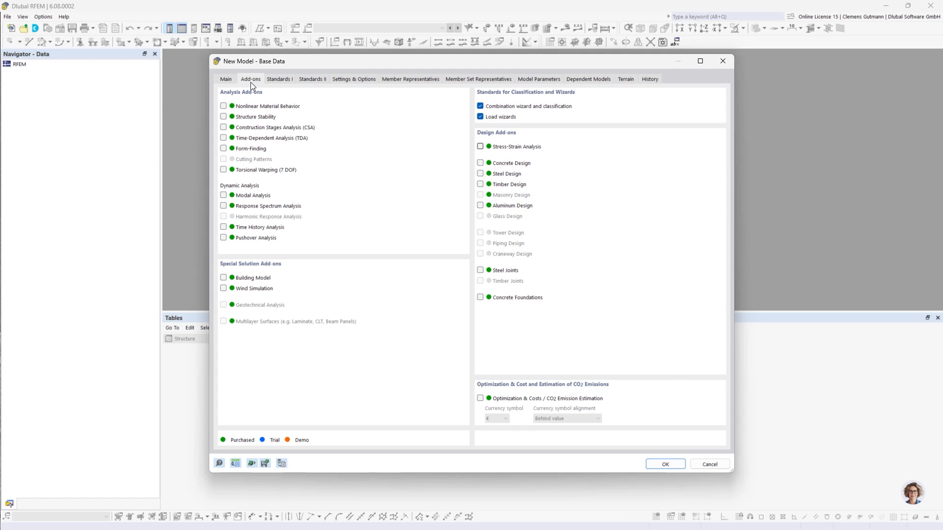
click(223, 148)
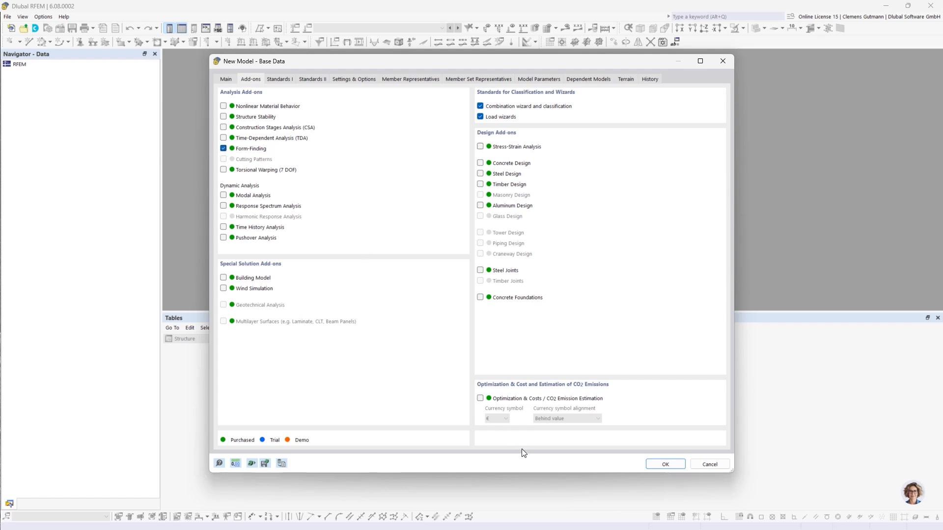
click(665, 464)
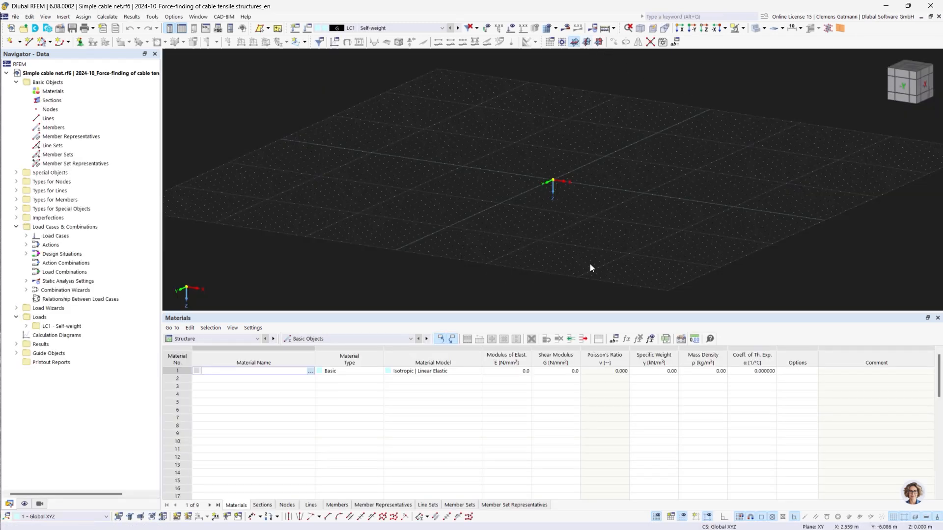
Draw an arc via three nodes at (0, 0, 0), (5, 0, -1) and (10, 0, 0) in the XZ view.
drag(543, 313, 542, 432)
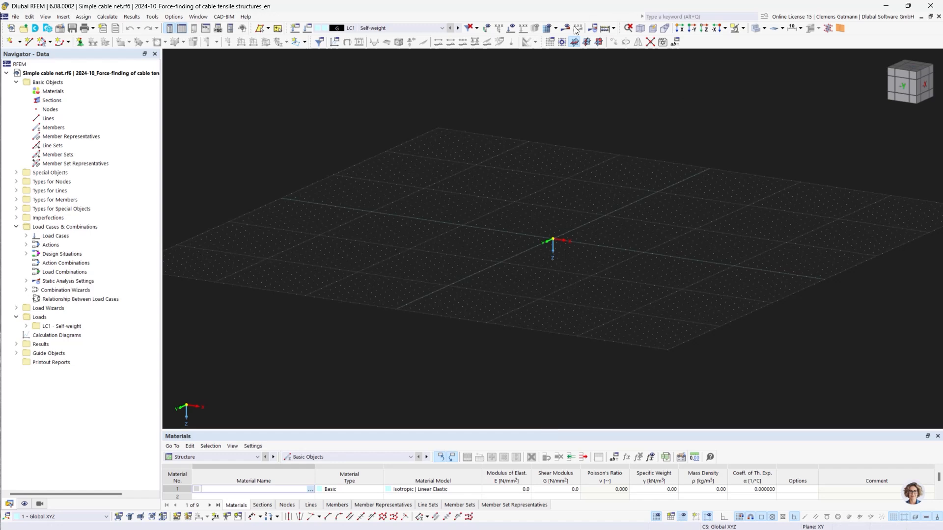
click(599, 45)
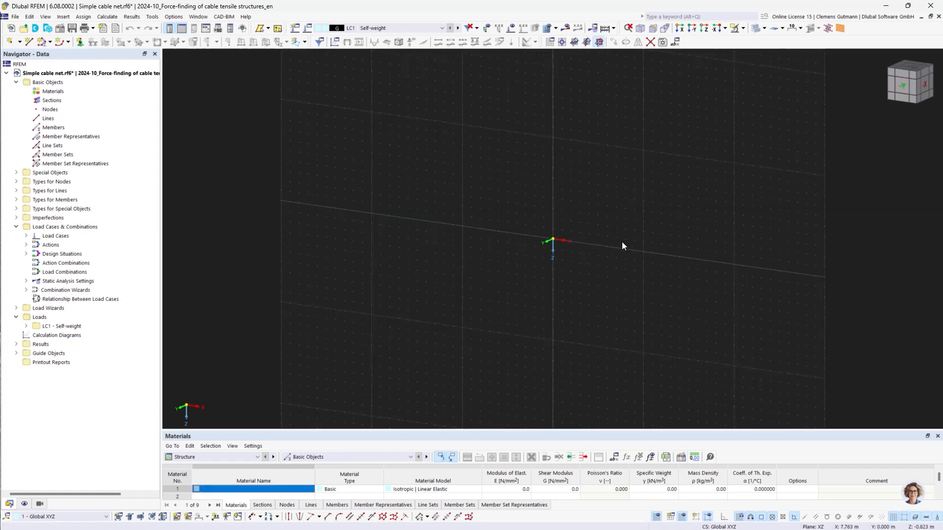
click(902, 86)
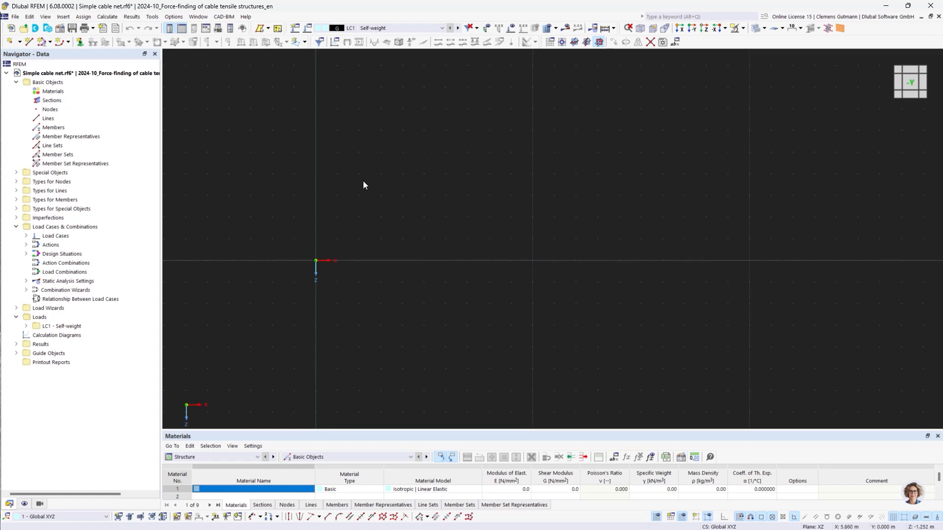
click(68, 42)
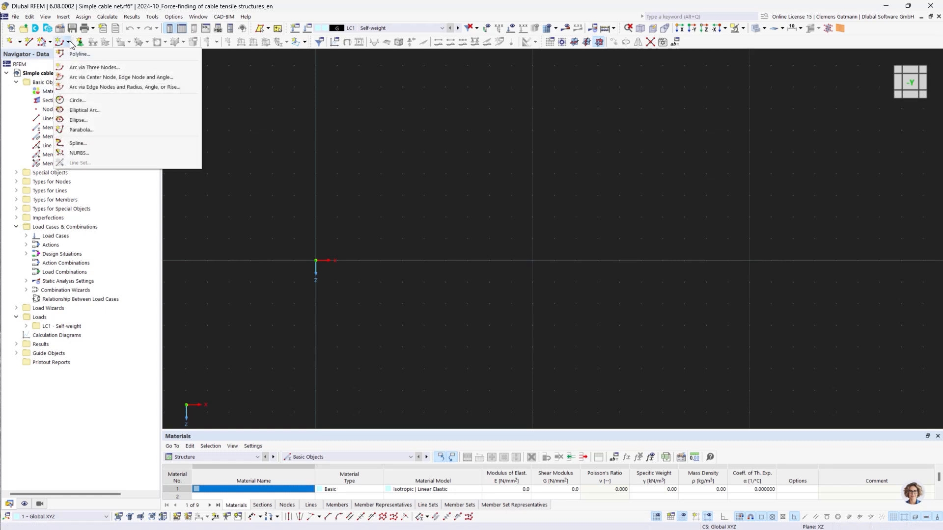
click(82, 68)
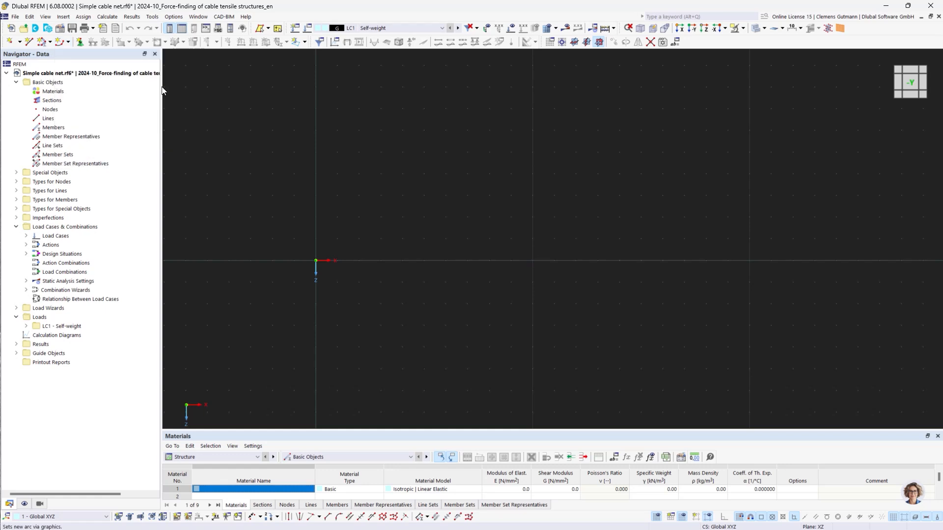
click(315, 260)
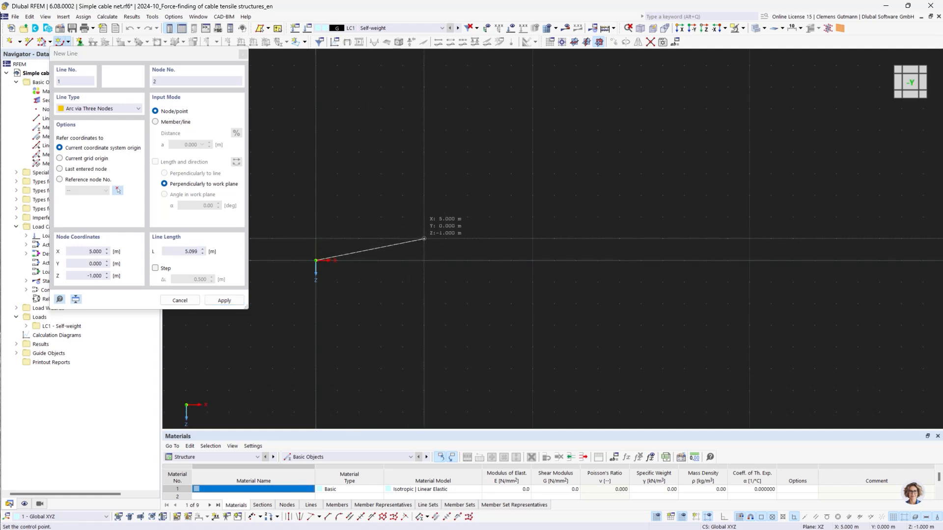
click(424, 238)
click(533, 261)
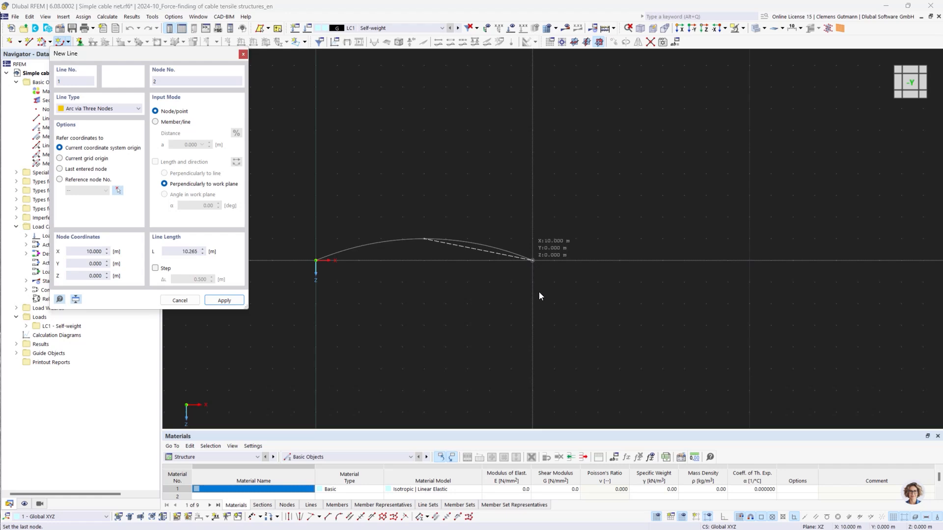
key(Escape)
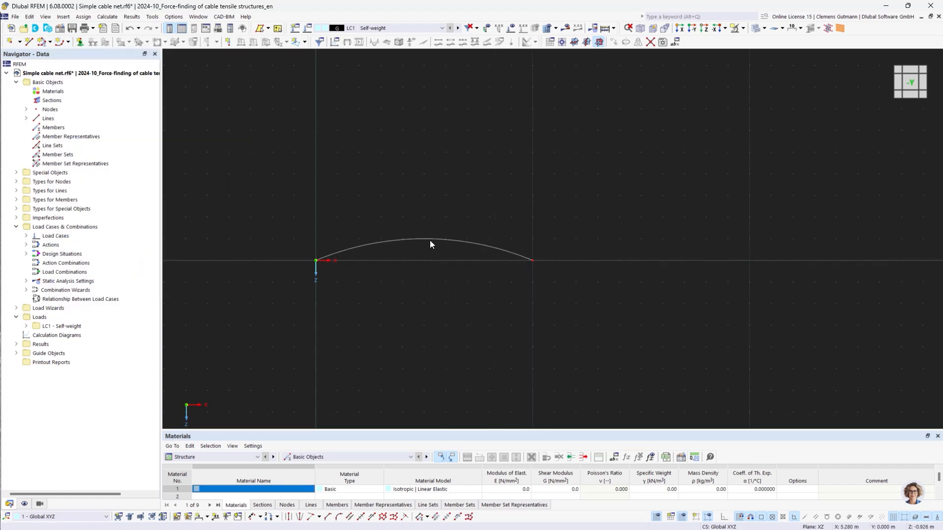
Mirror the arc about the XY plane through point X 5 m, Y 0, Z -2 m.
right_click(433, 241)
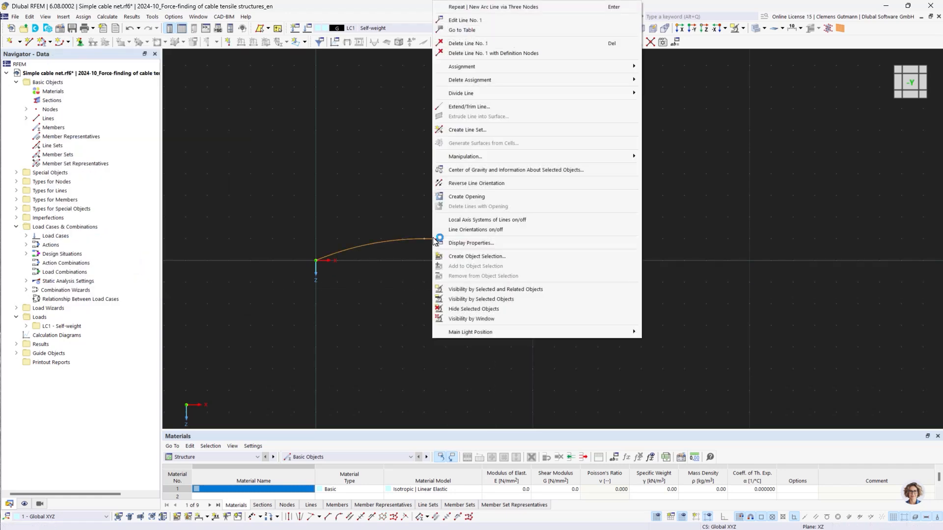
mouse_move(608, 156)
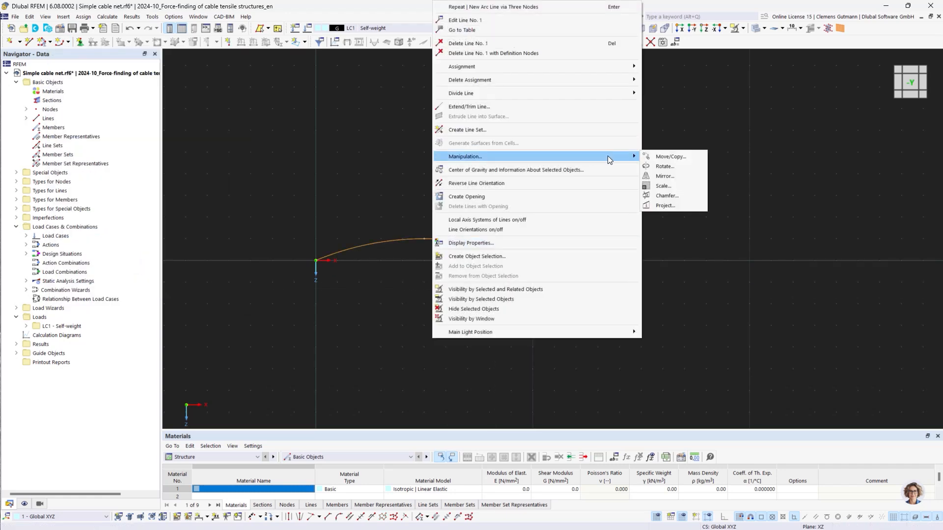
click(667, 176)
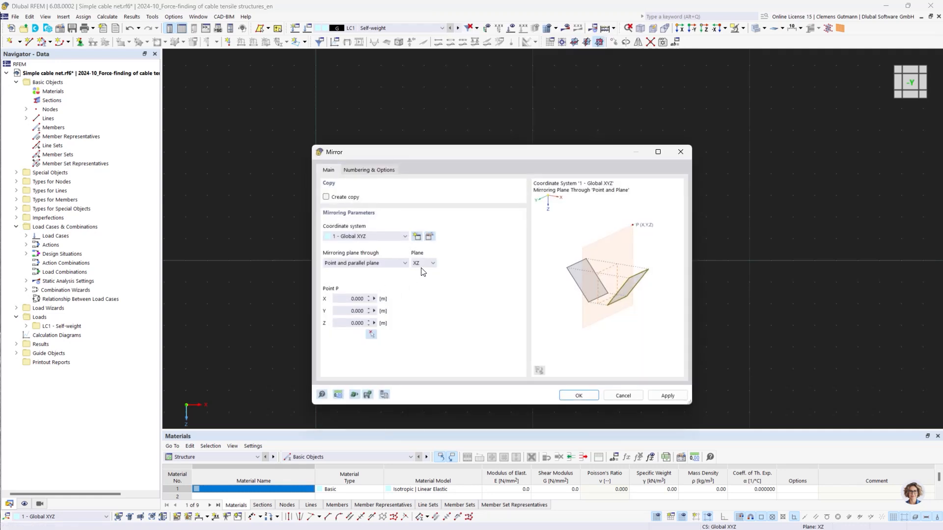
click(422, 264)
click(422, 272)
click(371, 336)
click(427, 224)
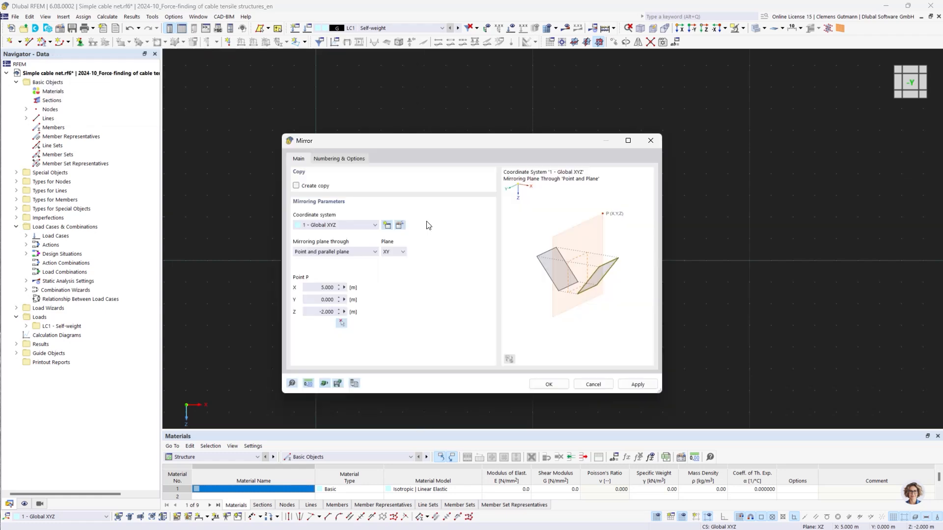
click(549, 385)
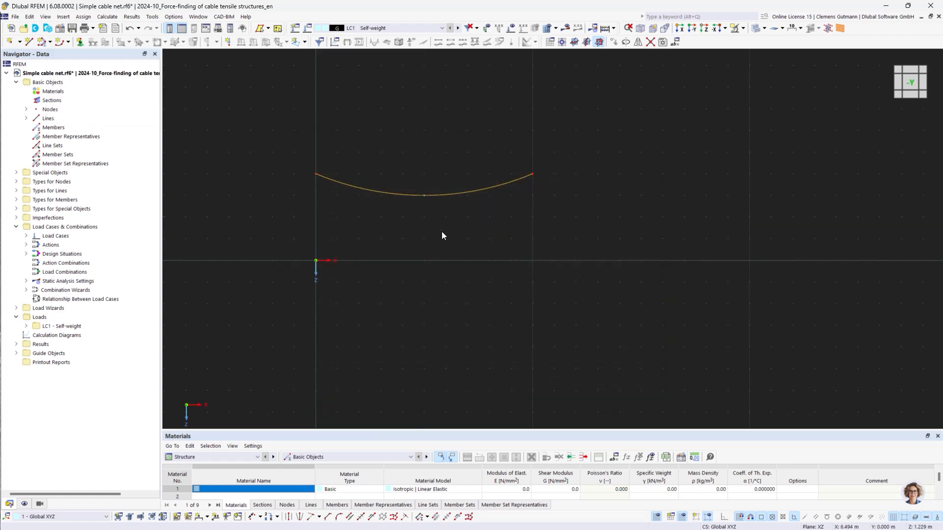
Mirror the arc again about the same plane, this time creating a copy.
right_click(453, 241)
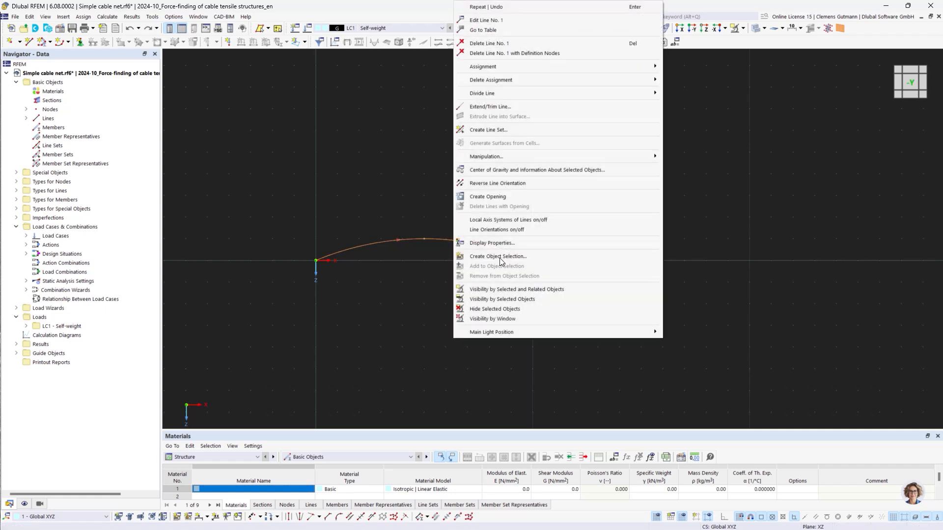
mouse_move(644, 156)
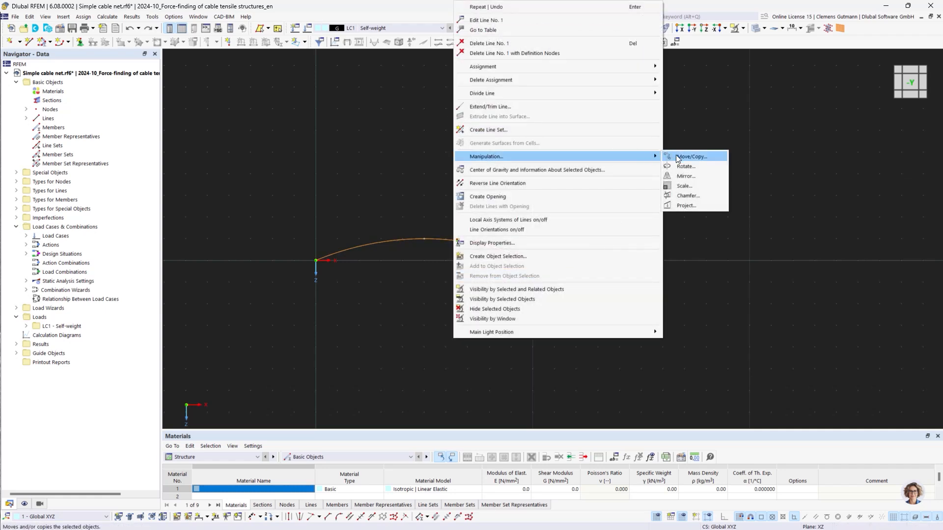
click(686, 176)
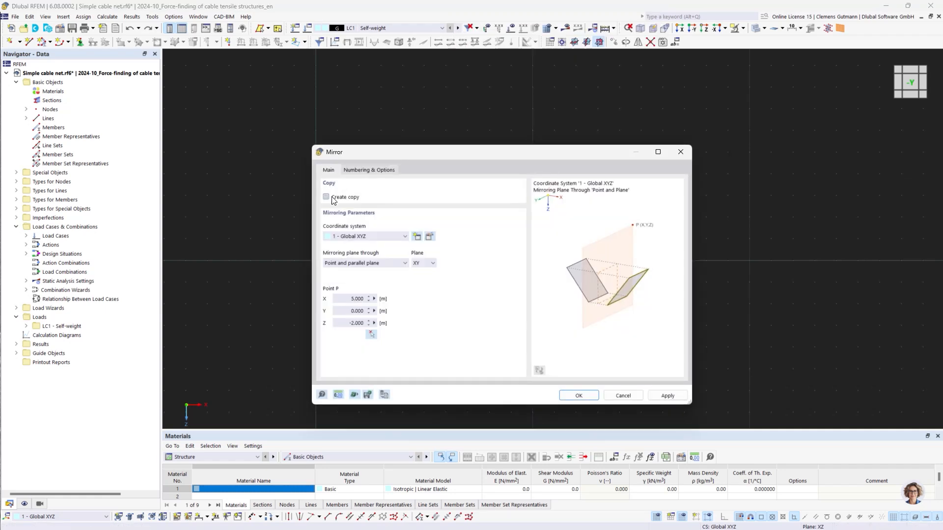
click(326, 197)
click(577, 395)
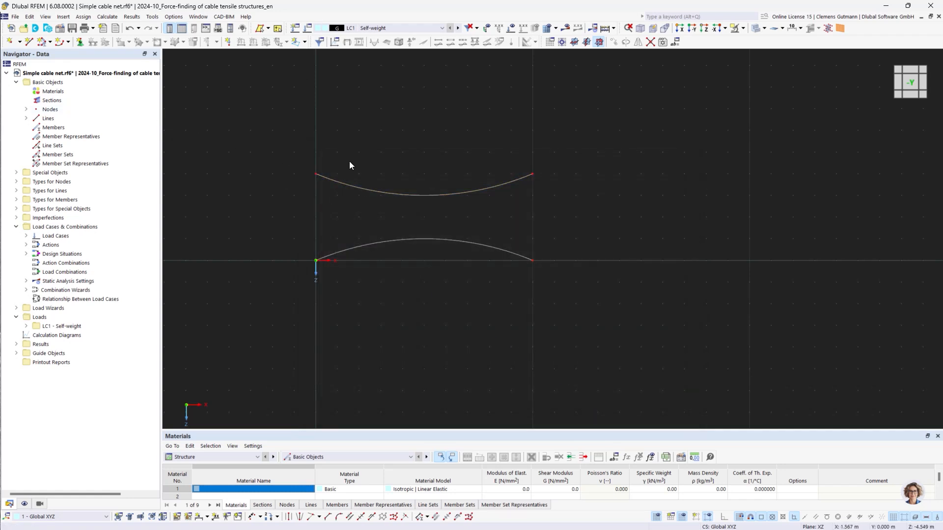
Draw a vertical line connecting the midpoints of the upper and lower arcs.
click(29, 41)
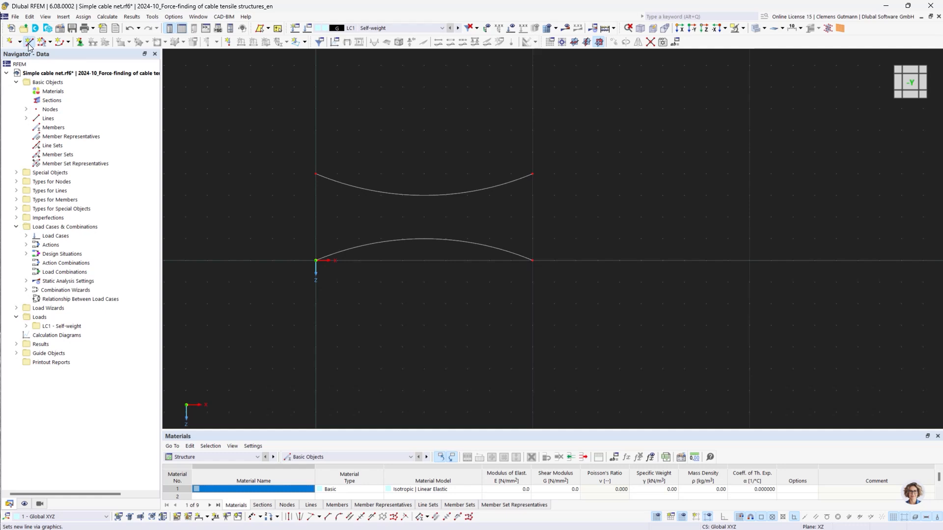
click(424, 195)
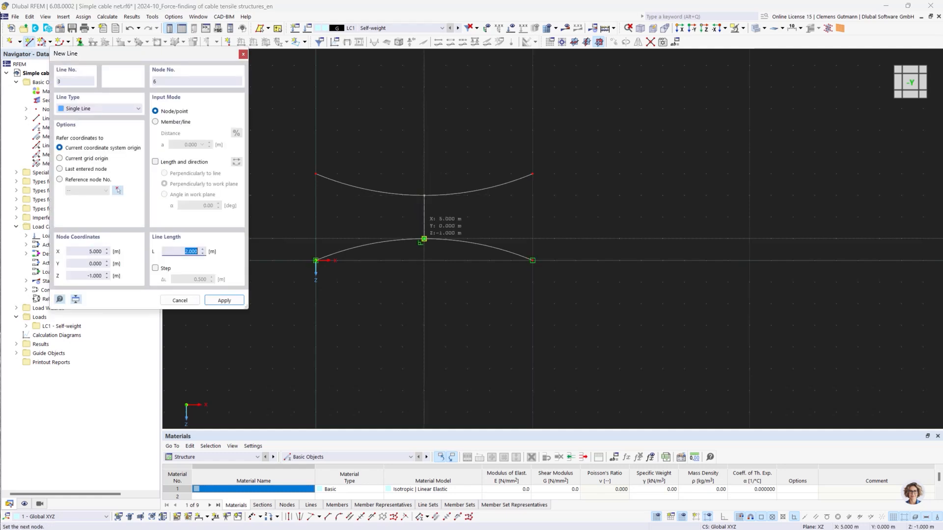
click(424, 238)
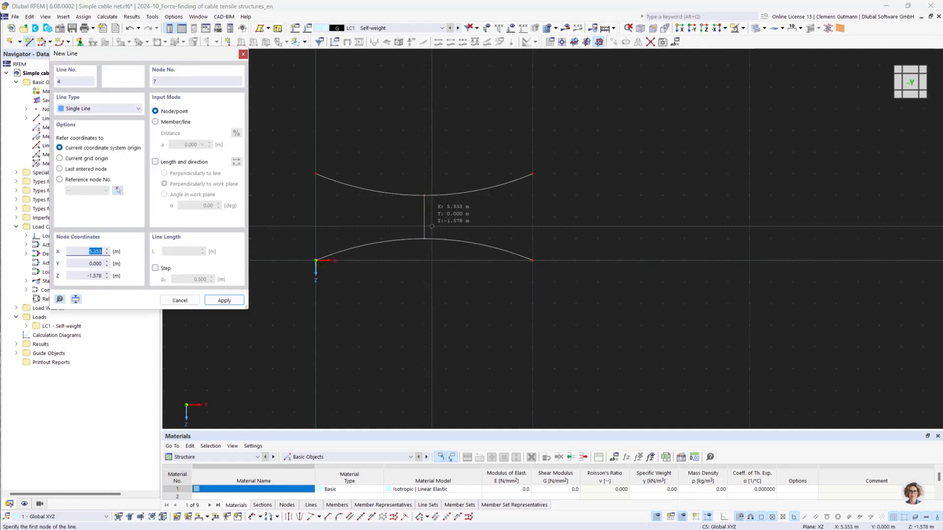
key(Escape)
Copy the vertical line in 4 steps with a displacement of 1 m in X.
right_click(424, 224)
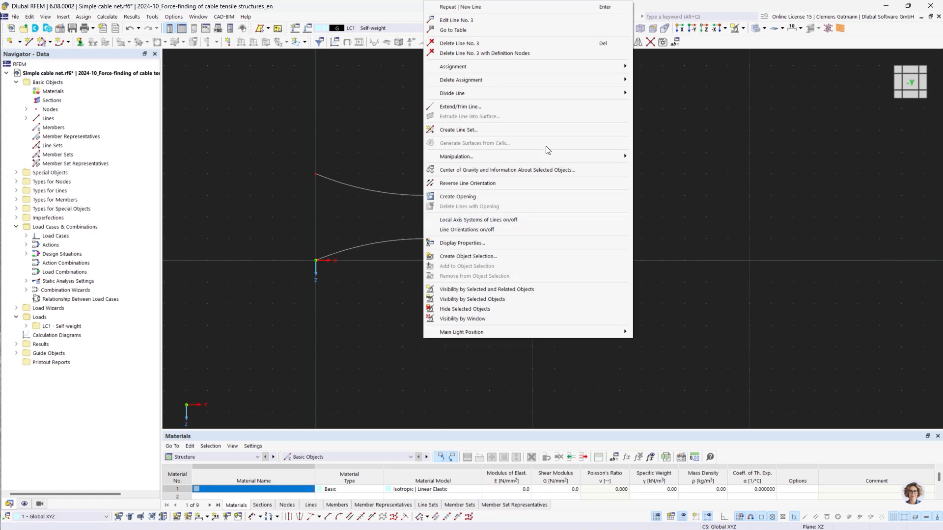
mouse_move(600, 156)
click(645, 156)
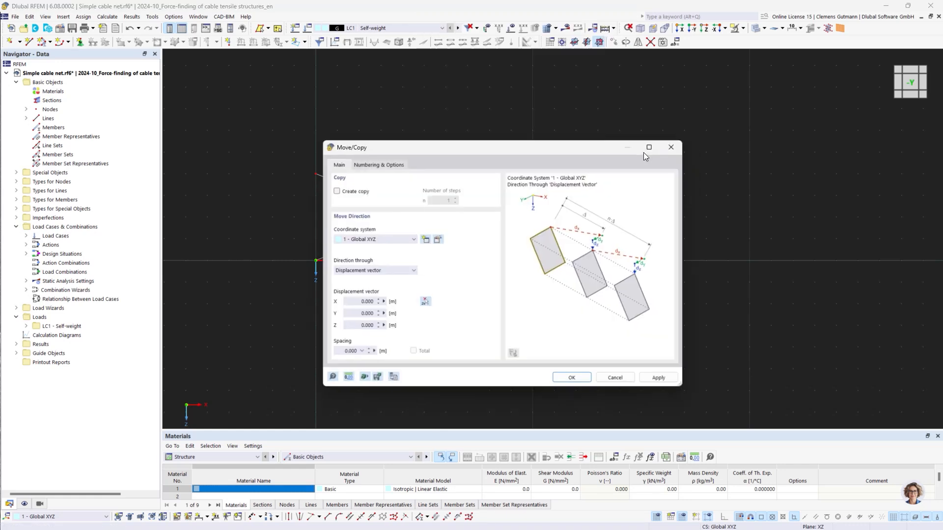
drag(534, 145, 565, 274)
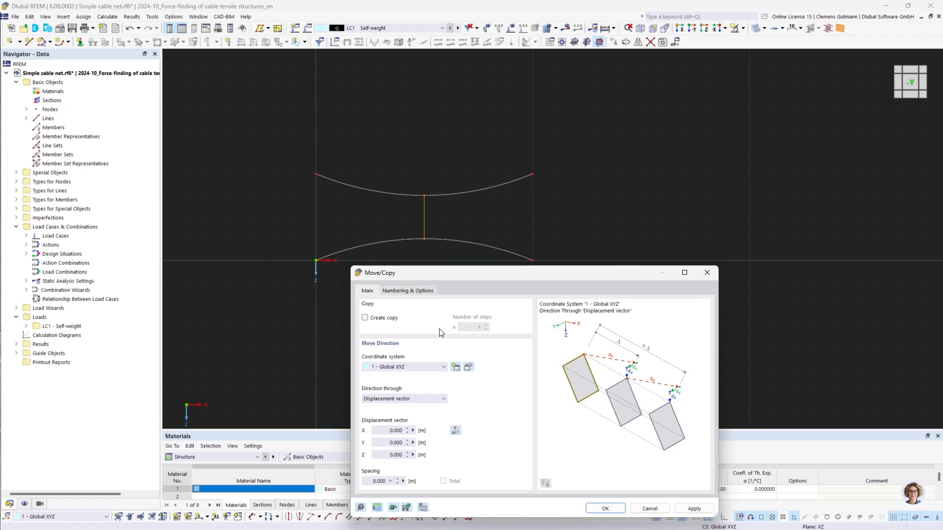
click(382, 318)
click(486, 325)
drag(382, 432, 451, 434)
text(1)
key(Tab)
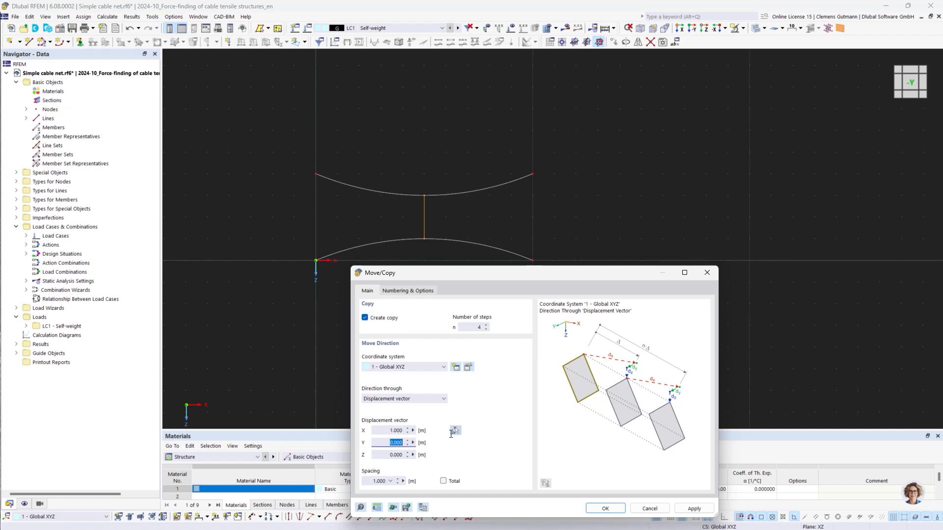
click(694, 509)
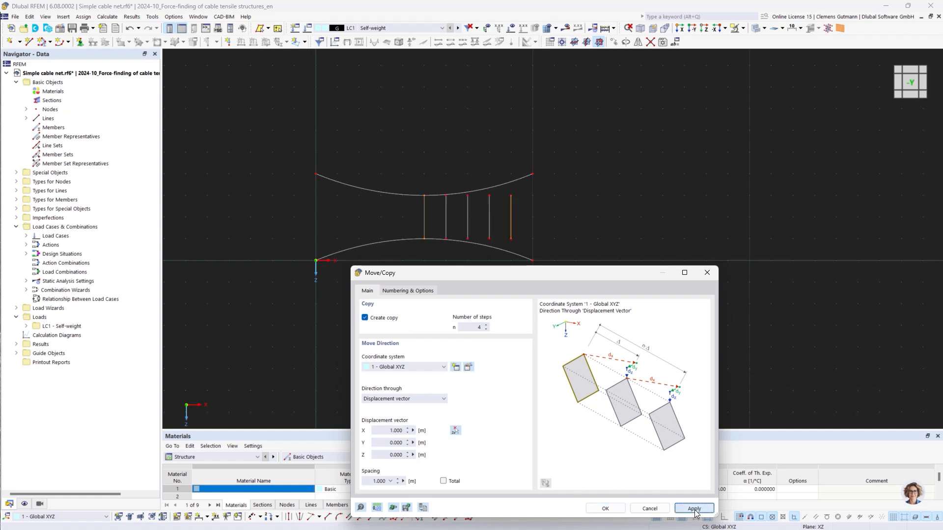
Copy the vertical line 4 more times with a displacement of -1 m in X.
click(382, 428)
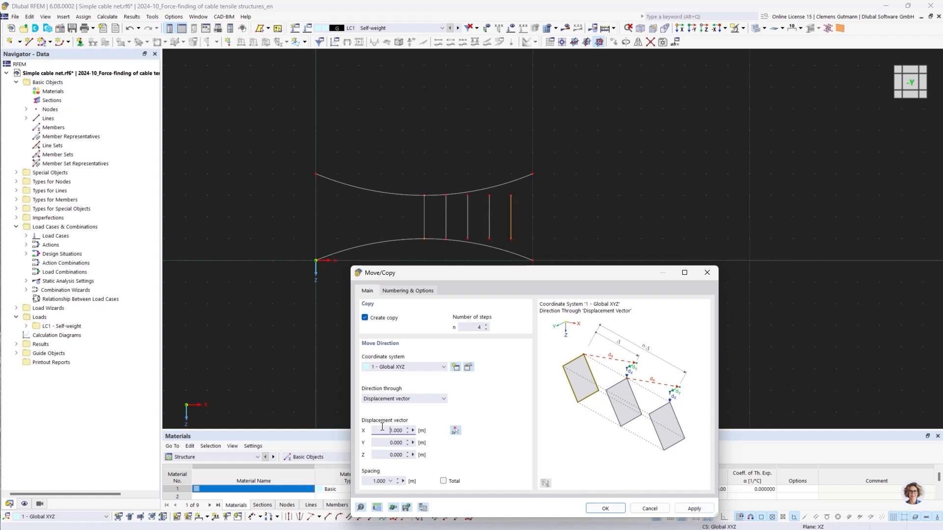
text(-)
click(605, 509)
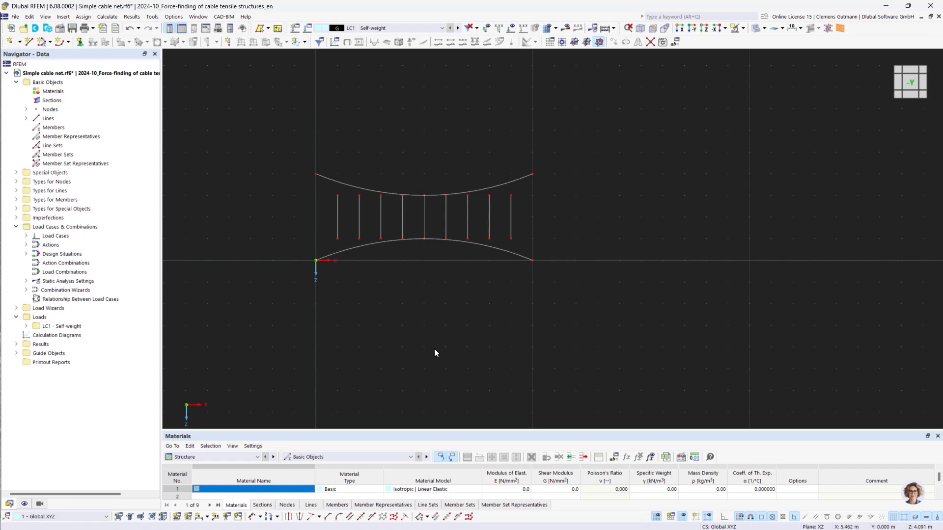
Extend each vertical line at both ends to meet the upper and lower arcs.
click(319, 518)
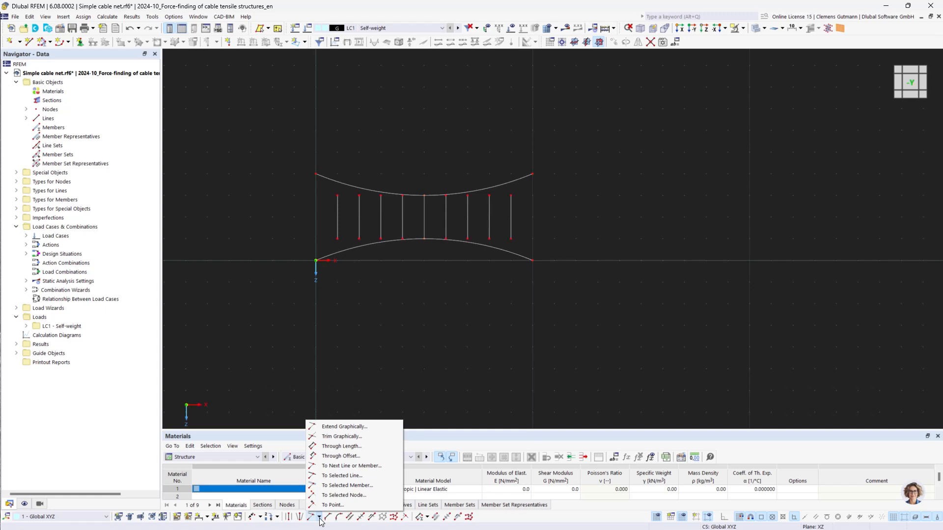
click(376, 427)
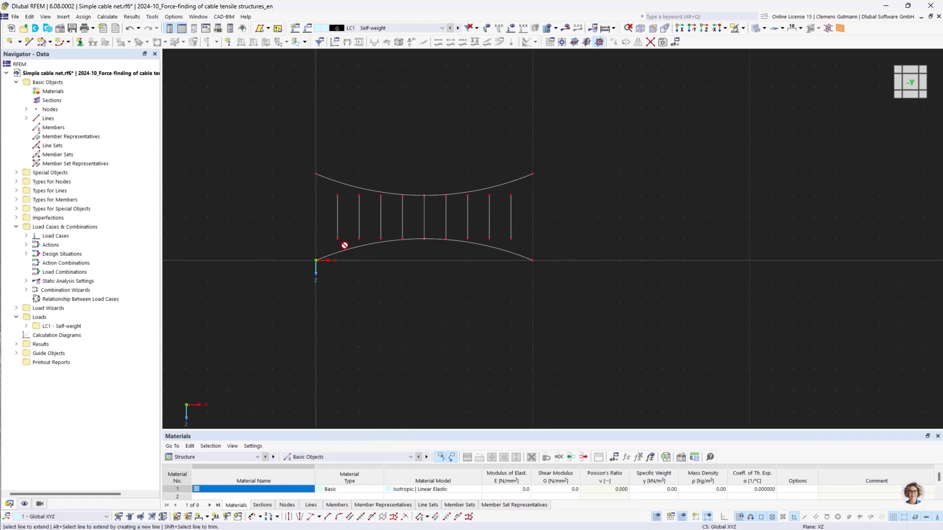
click(336, 202)
click(338, 205)
click(358, 204)
click(386, 206)
click(402, 205)
click(445, 205)
click(467, 205)
click(487, 203)
click(511, 206)
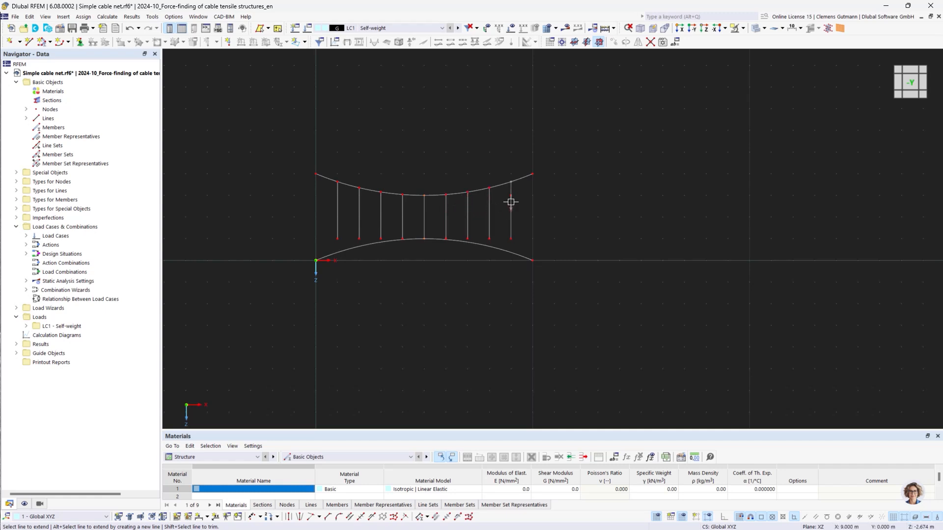
click(511, 230)
click(488, 233)
click(467, 236)
click(402, 232)
click(381, 232)
click(359, 236)
click(337, 231)
key(Escape)
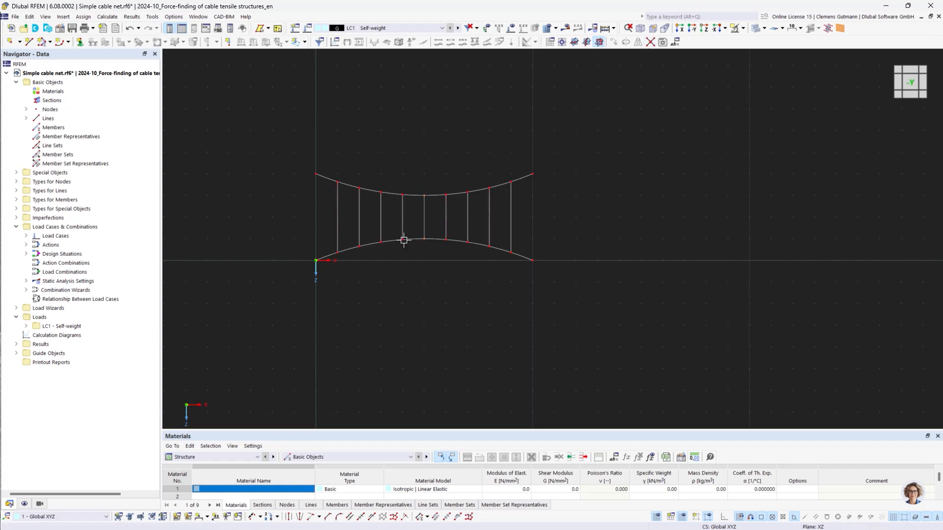
Create a new material by searching the library for Fatzer and choosing OSS VERZ | FATZER.
drag(254, 119, 604, 315)
right_click(47, 90)
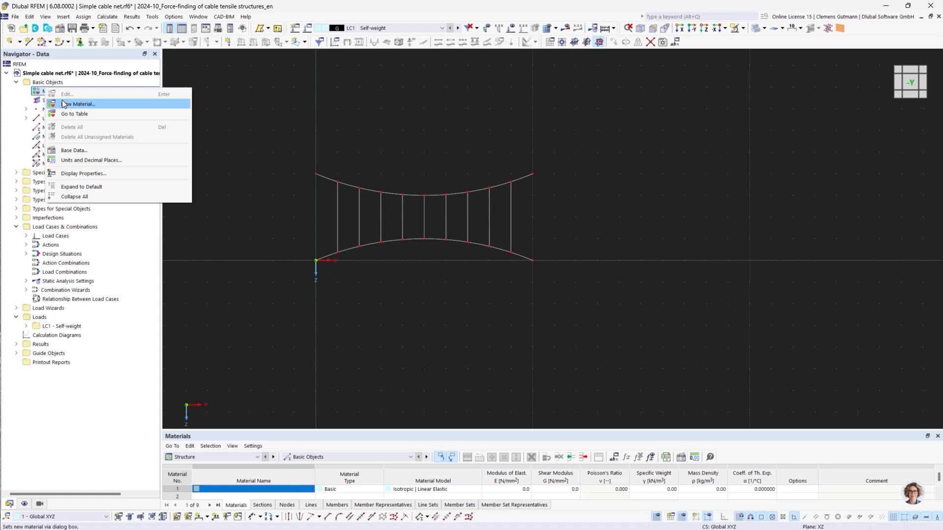
click(64, 104)
text(Fatzer)
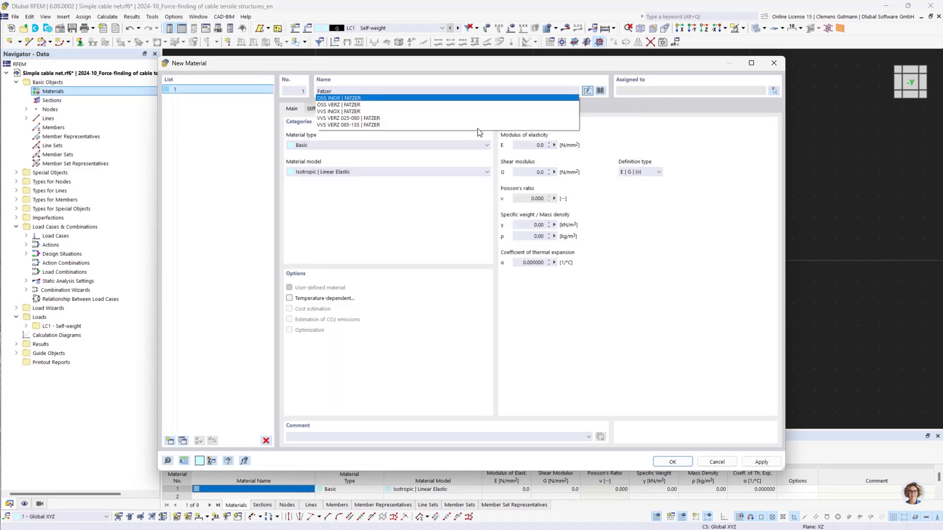
click(333, 104)
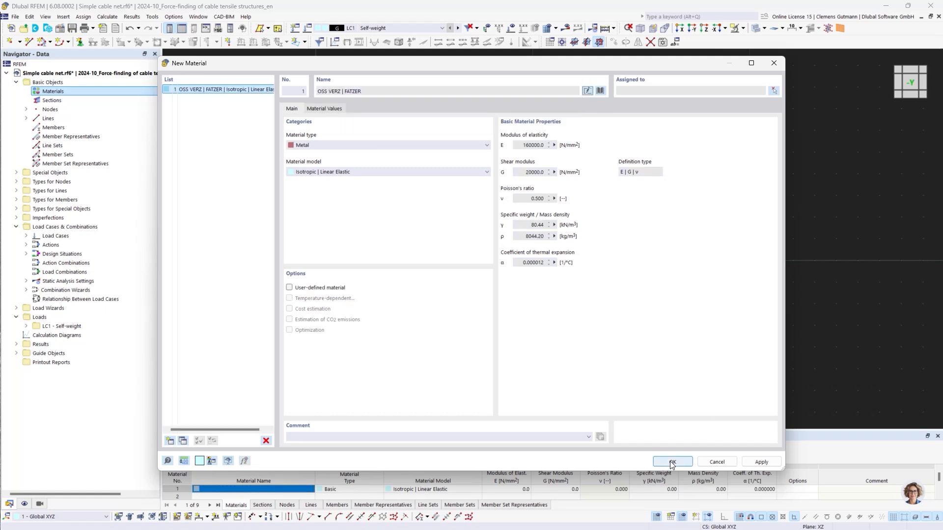
click(673, 462)
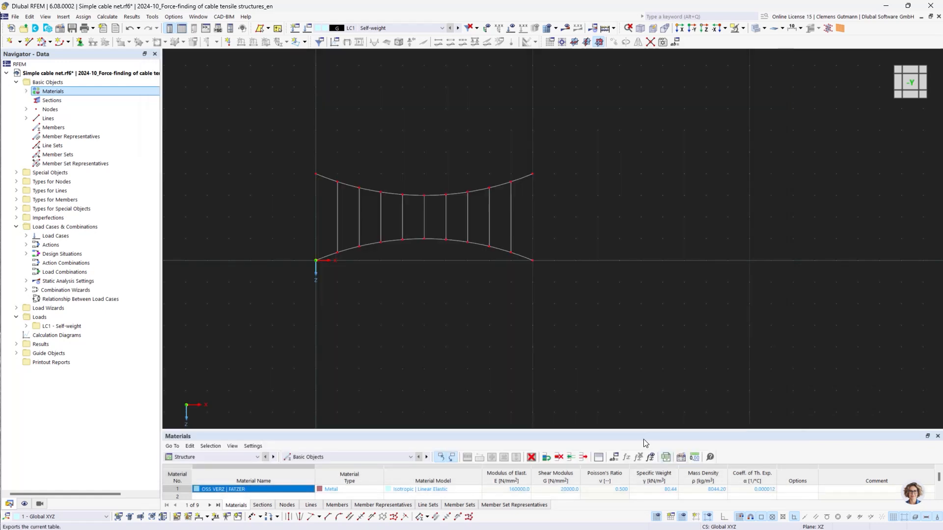
Create a new section from the library as a round bar with a 10 mm diameter.
right_click(50, 100)
click(71, 124)
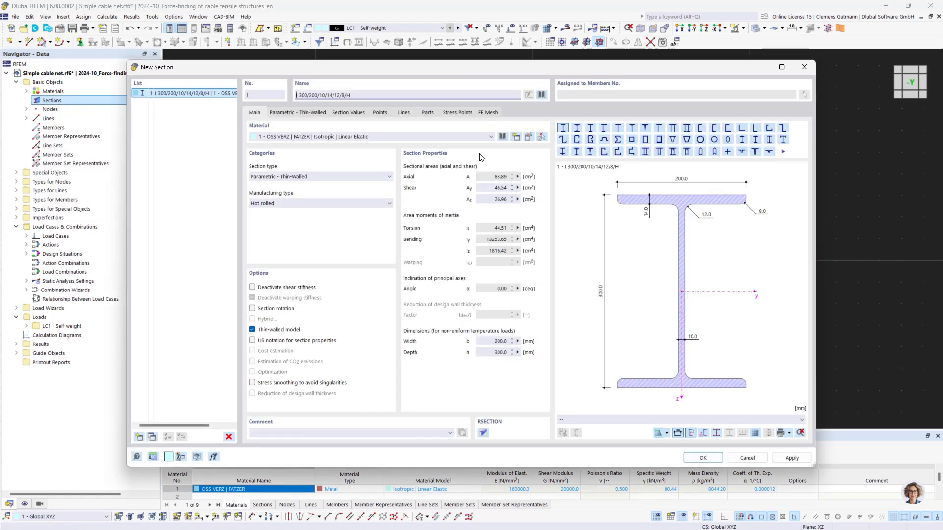
click(541, 96)
double_click(438, 382)
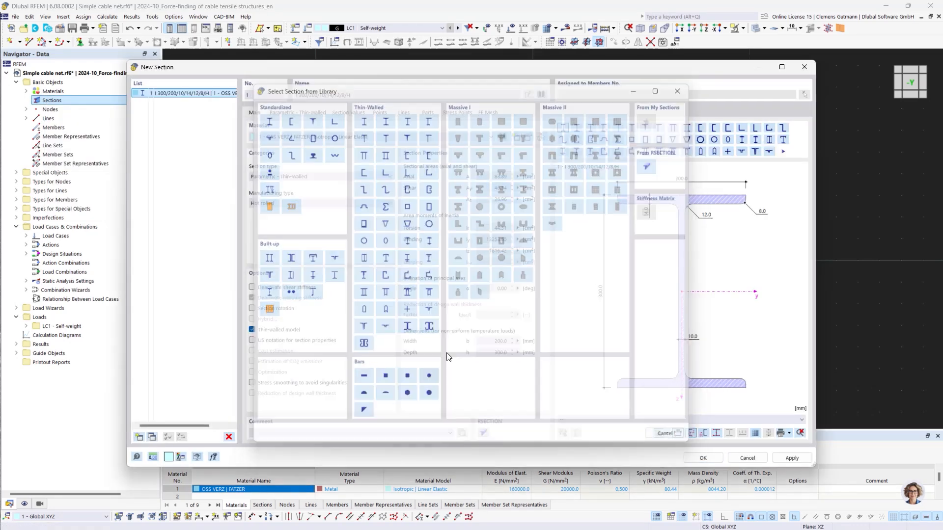
double_click(322, 142)
text(10)
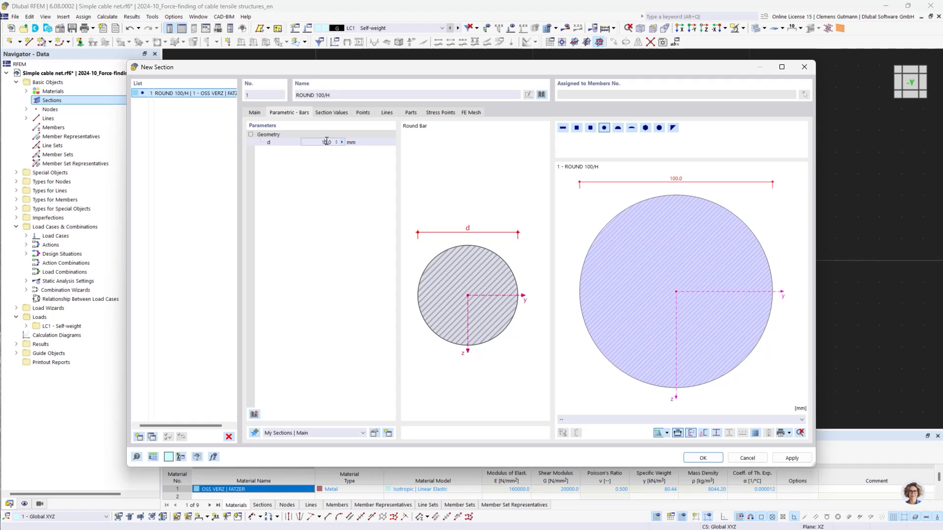
key(Return)
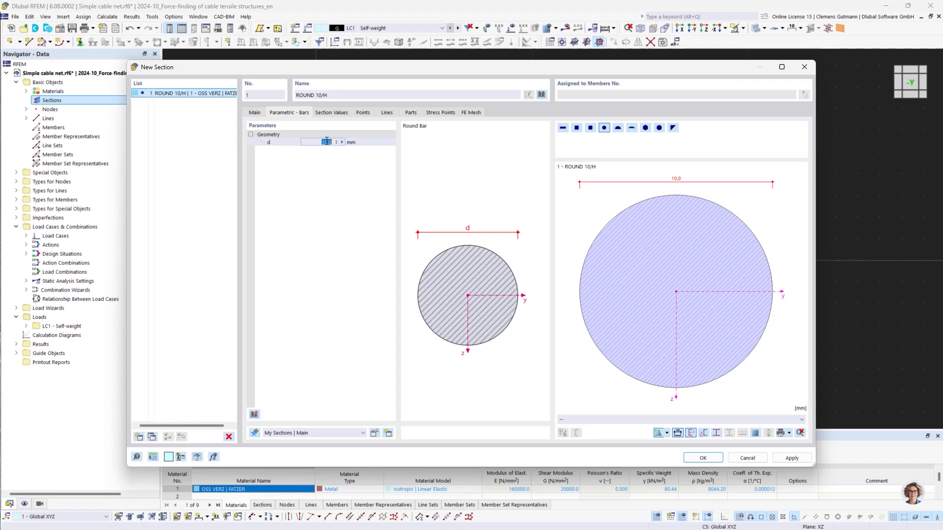
click(706, 460)
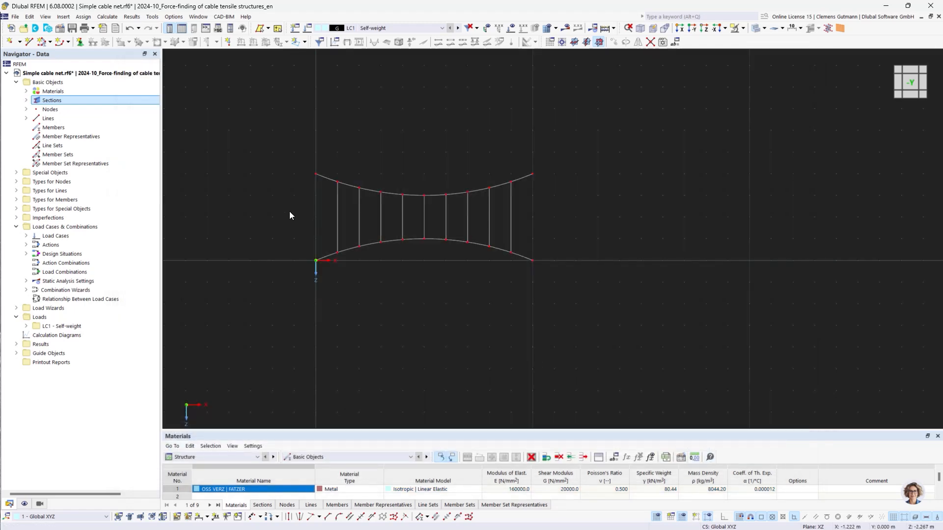
Create new members of type Cable assigned to all lines 1-29 of the net.
right_click(49, 128)
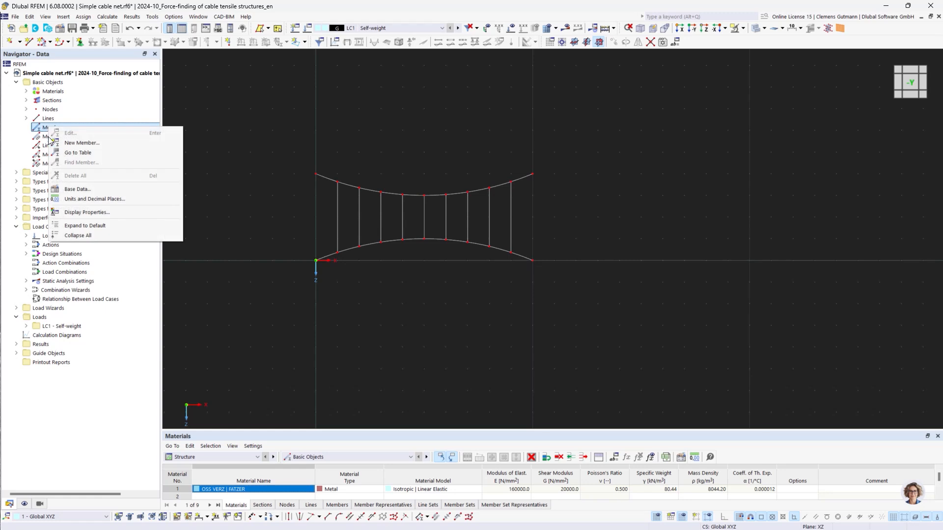
click(60, 143)
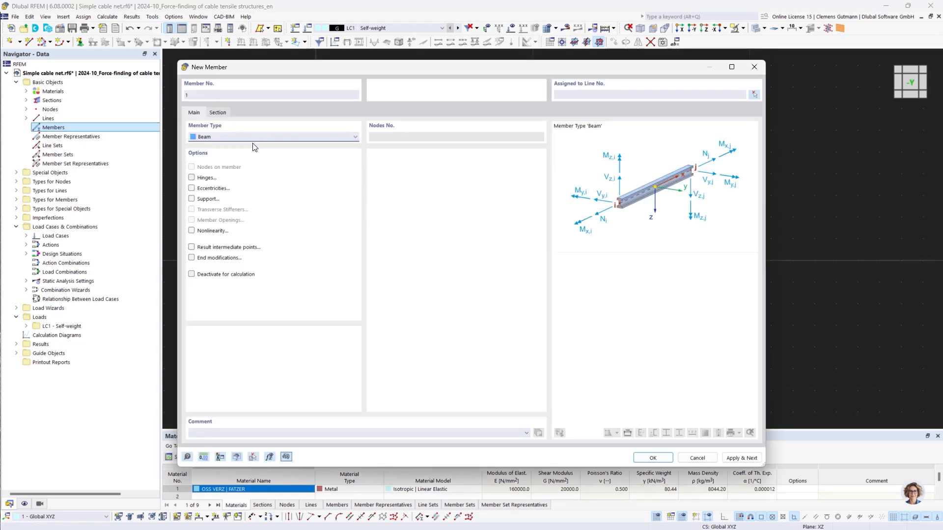
click(255, 138)
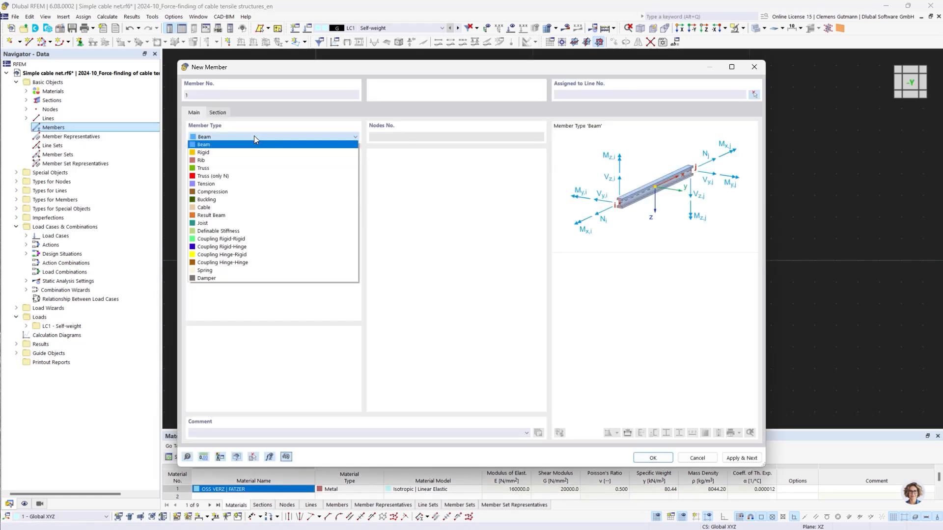
click(234, 208)
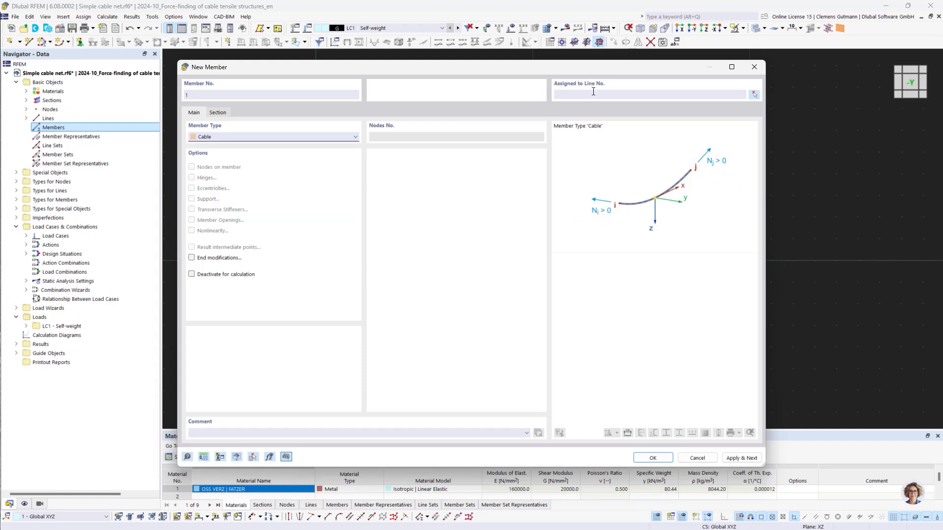
click(754, 95)
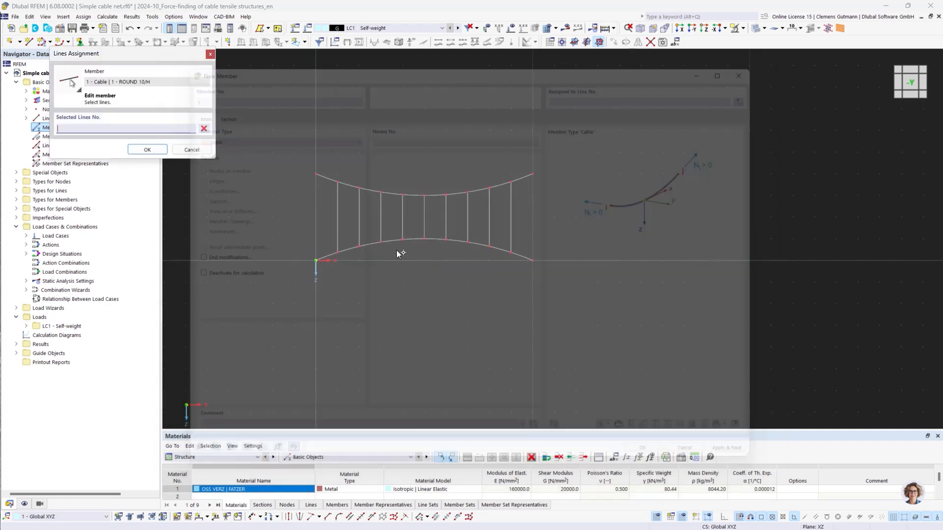
drag(285, 144, 612, 329)
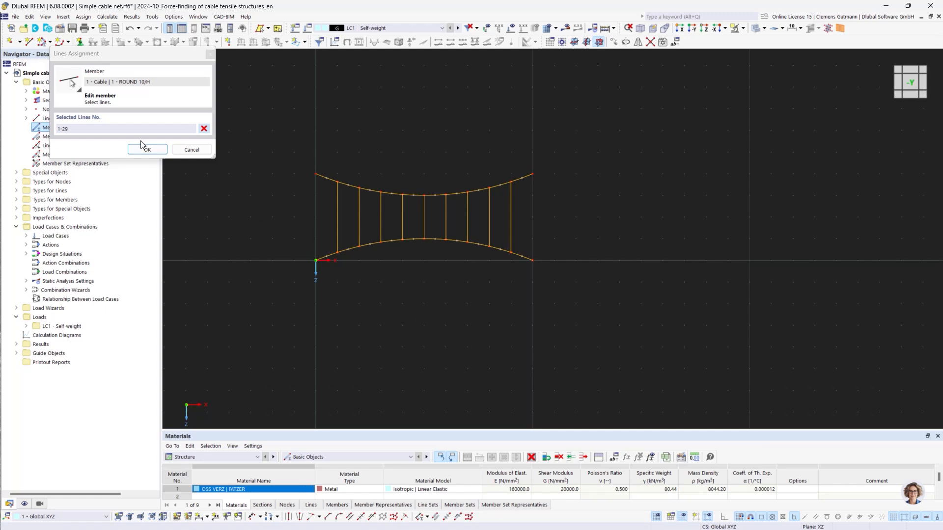
click(147, 150)
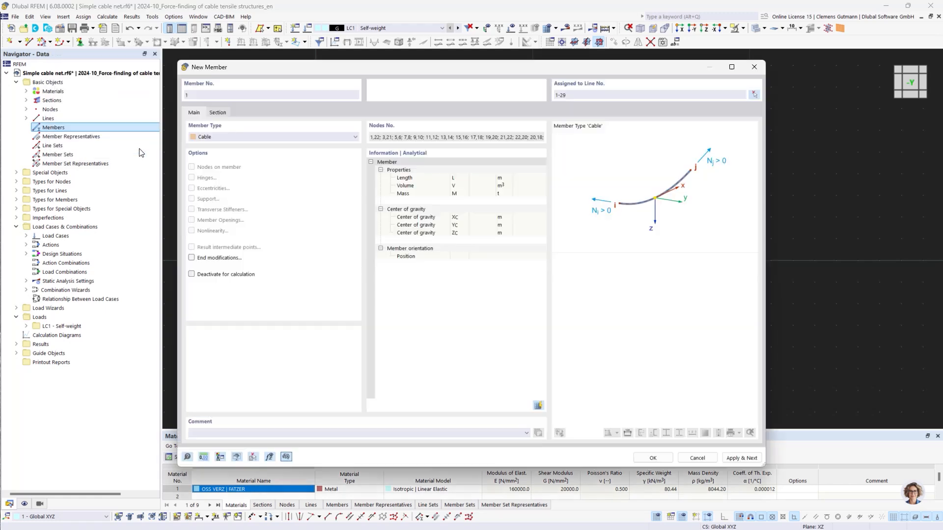
click(661, 459)
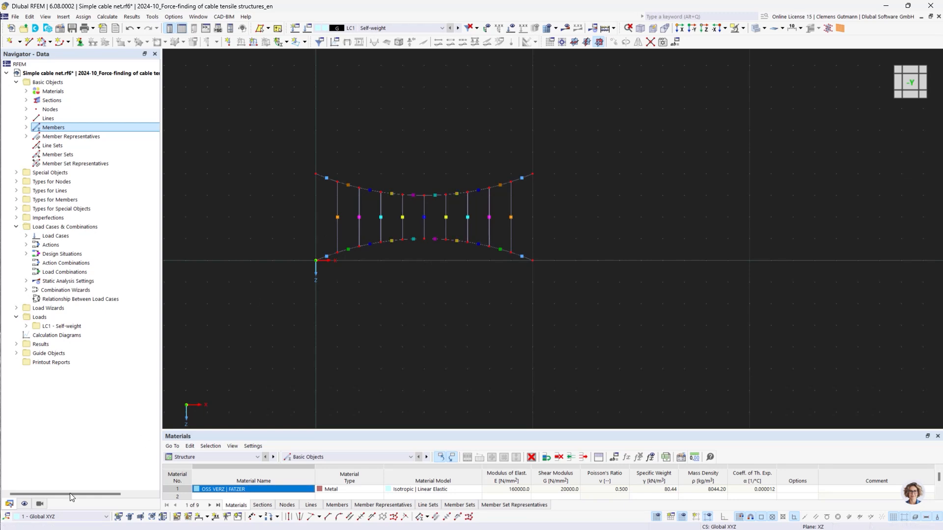
Turn off the display of member representatives in the display navigator.
click(24, 504)
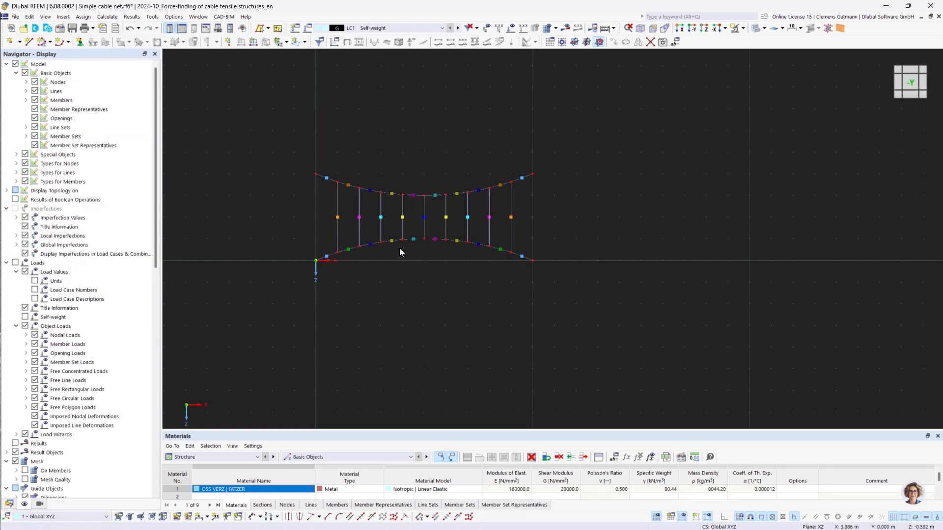
click(35, 110)
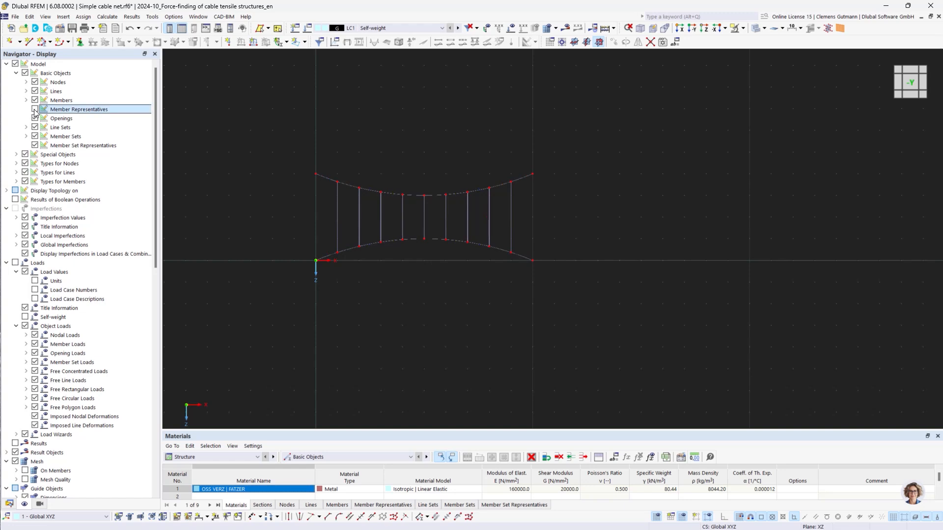
click(10, 504)
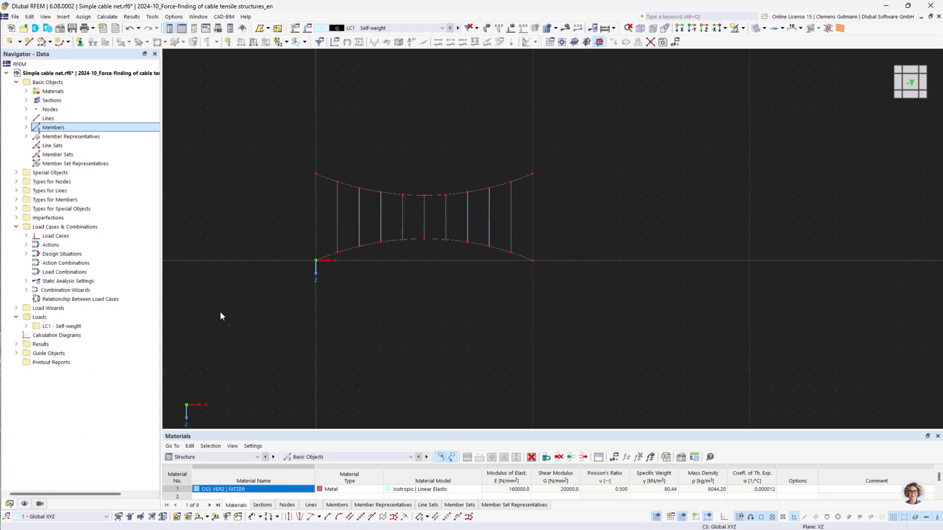
Assign the Hinged nodal support graphically to the four corner nodes 1-4 of the arcs.
click(16, 181)
click(26, 191)
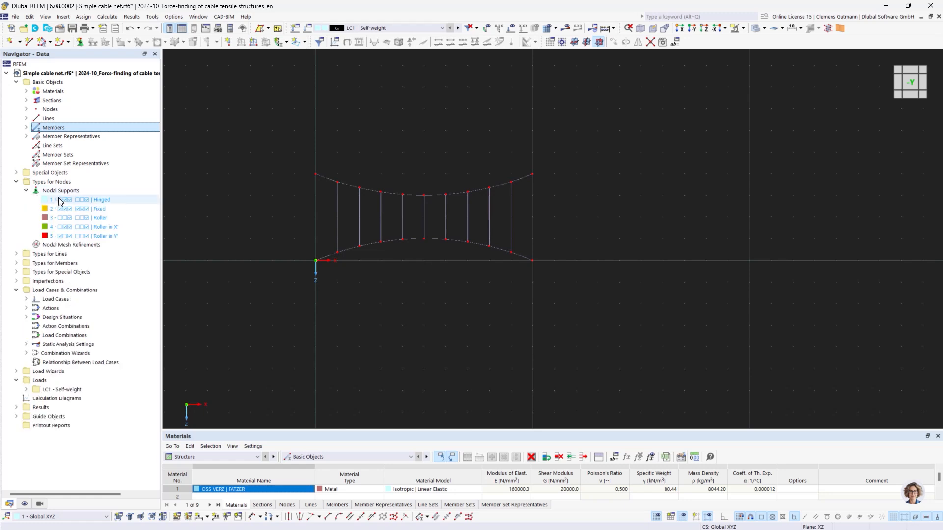
right_click(61, 200)
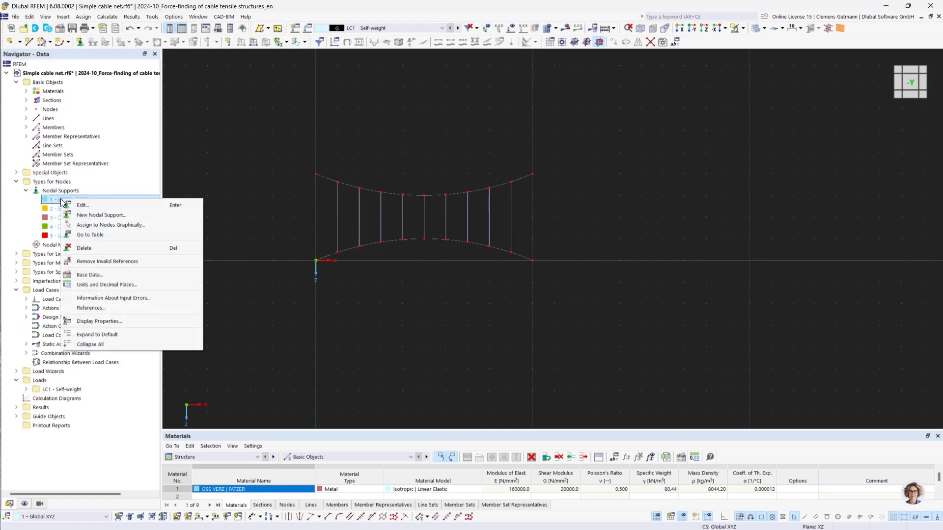
click(98, 226)
drag(290, 146, 325, 310)
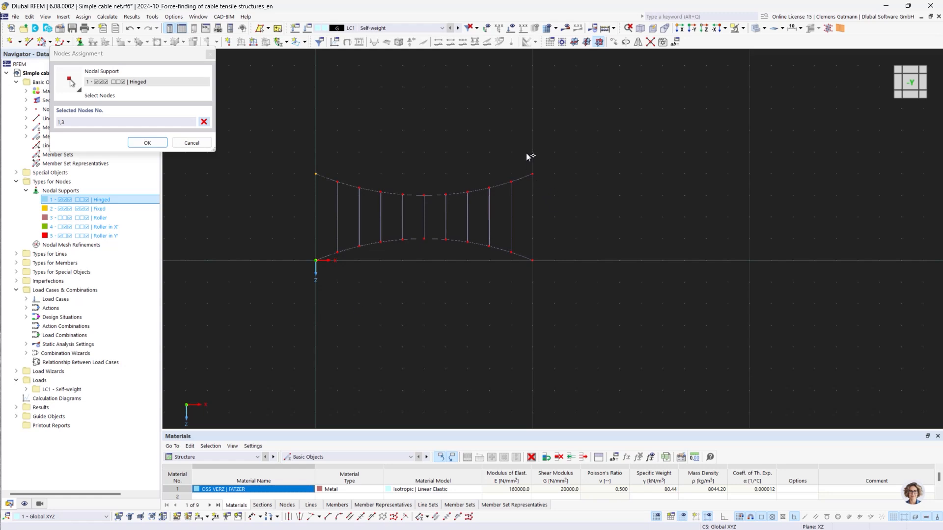
drag(528, 156, 552, 302)
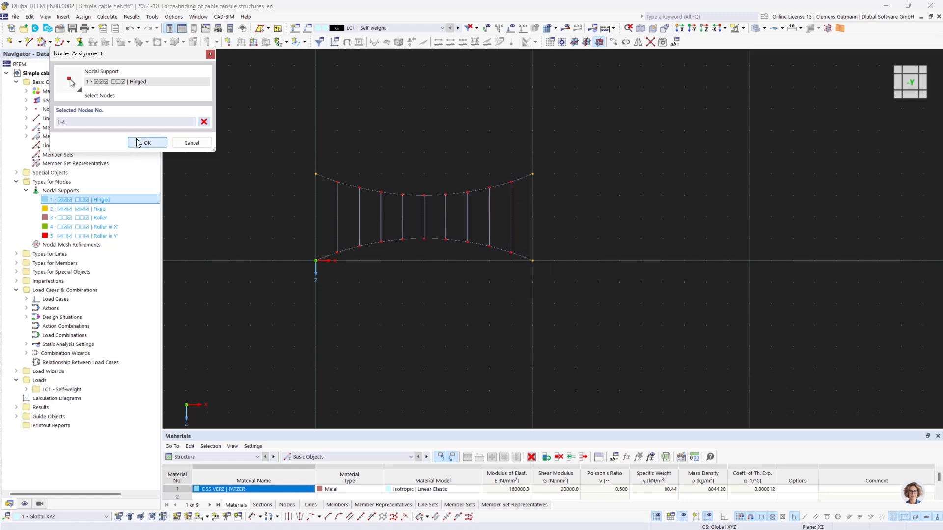
click(138, 143)
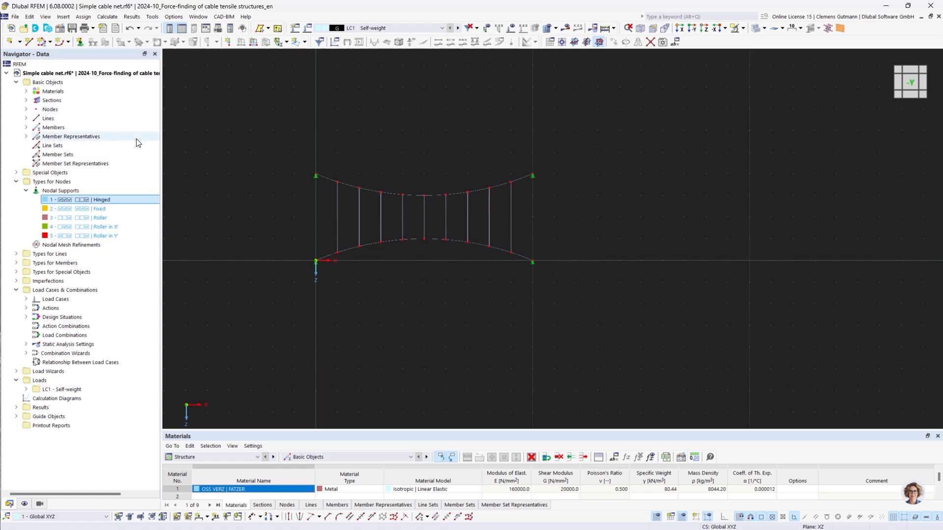
Enlarge the graphic display size of the nodal support symbols.
right_click(316, 176)
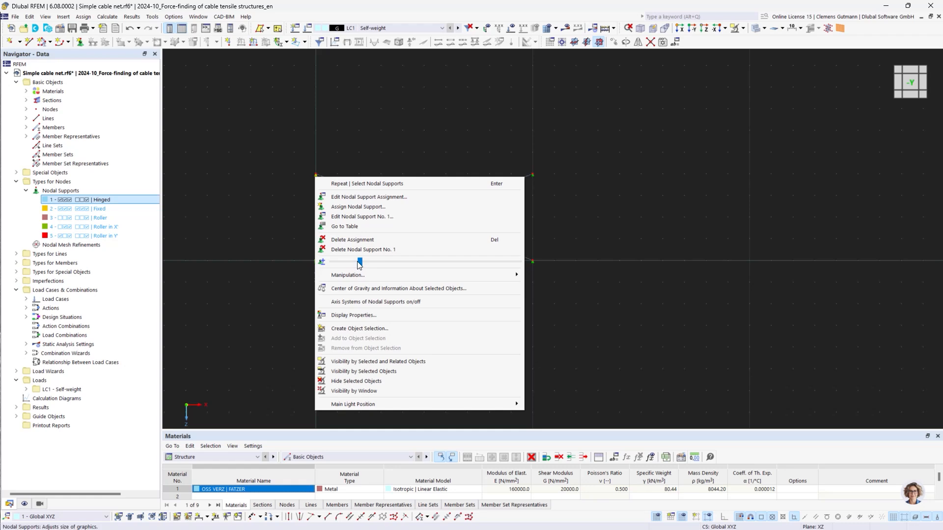
drag(359, 264, 408, 269)
click(646, 320)
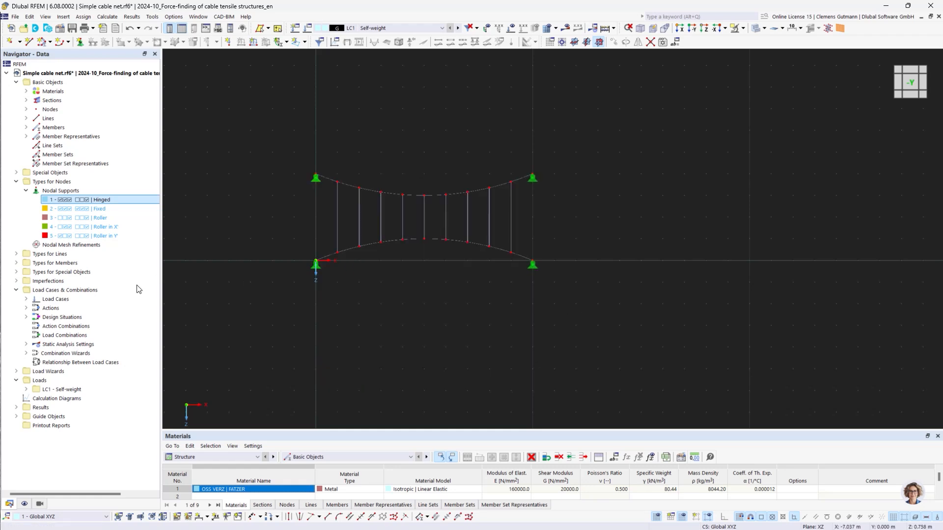
Open load case LC1 for editing and deactivate its self-weight.
click(26, 299)
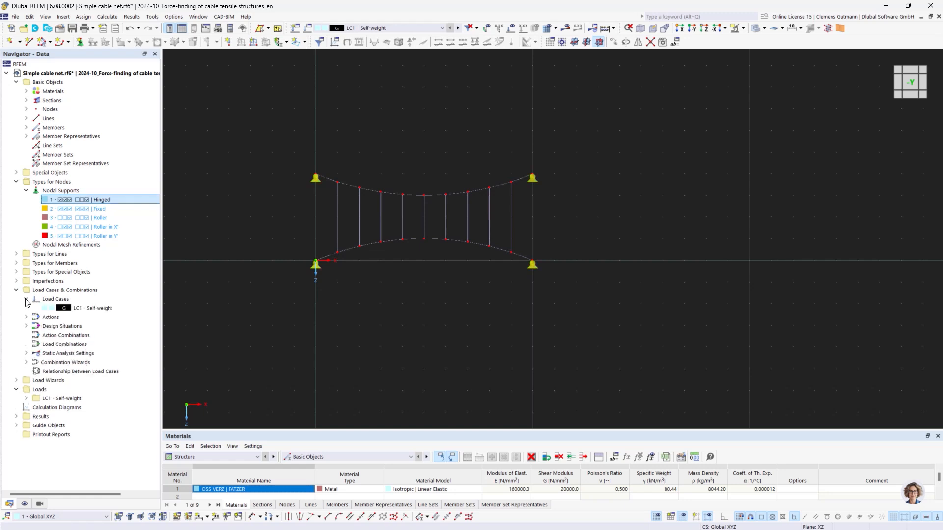
click(71, 308)
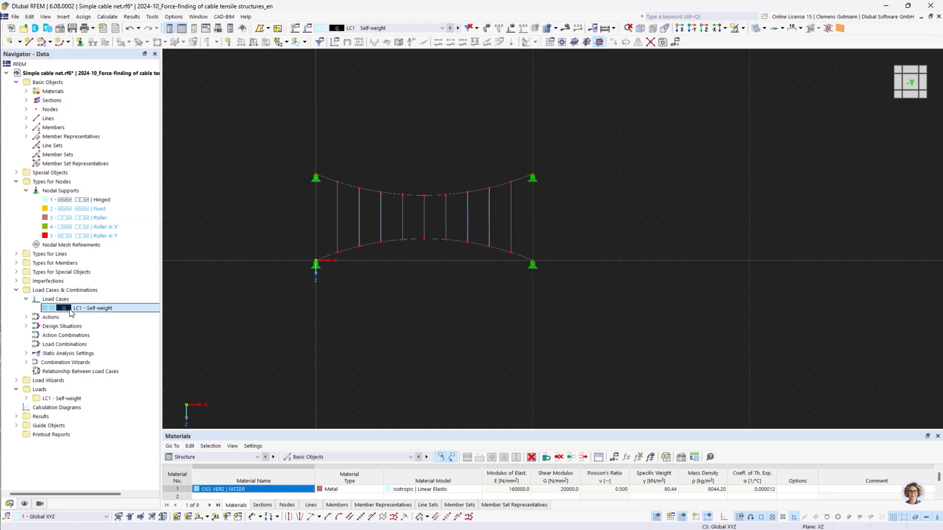
double_click(71, 309)
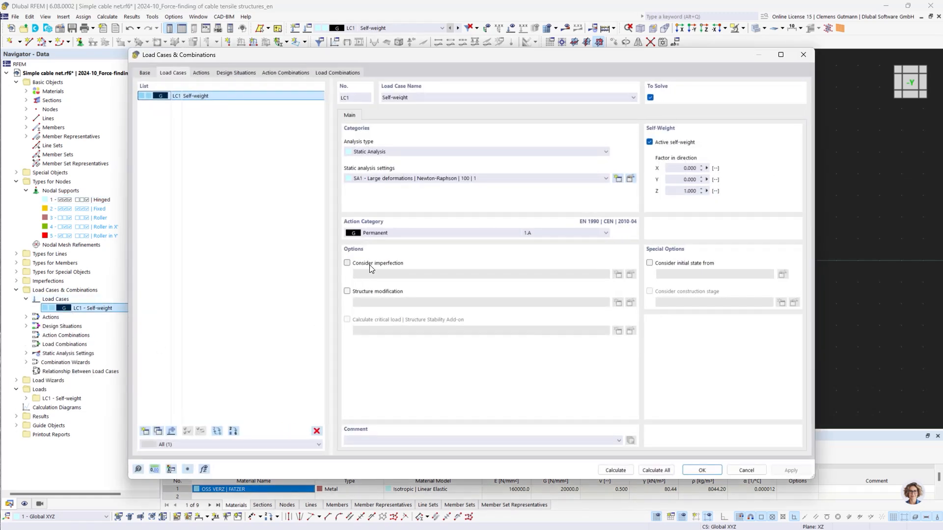
click(650, 143)
Rename load case LC1 to Prestress and set its action category to Prestress.
drag(436, 97, 384, 86)
text(P)
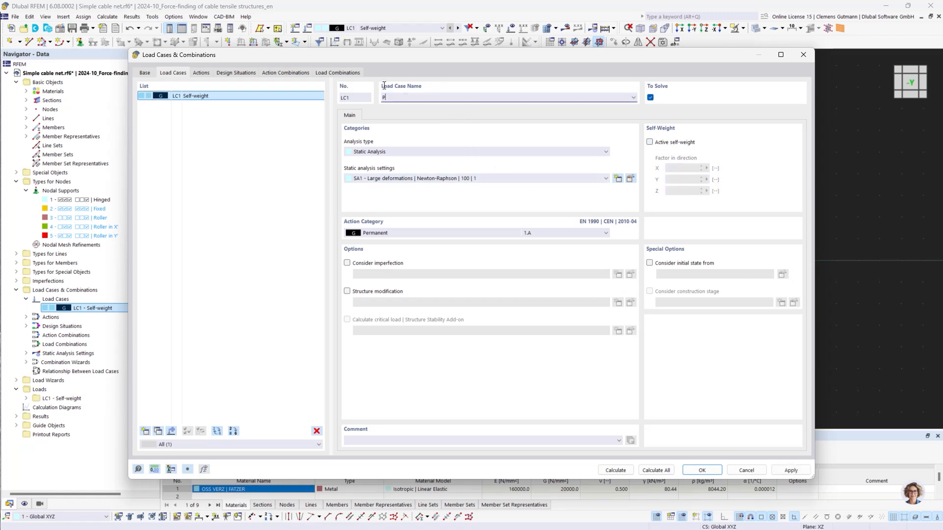
text(restress)
click(372, 234)
click(378, 249)
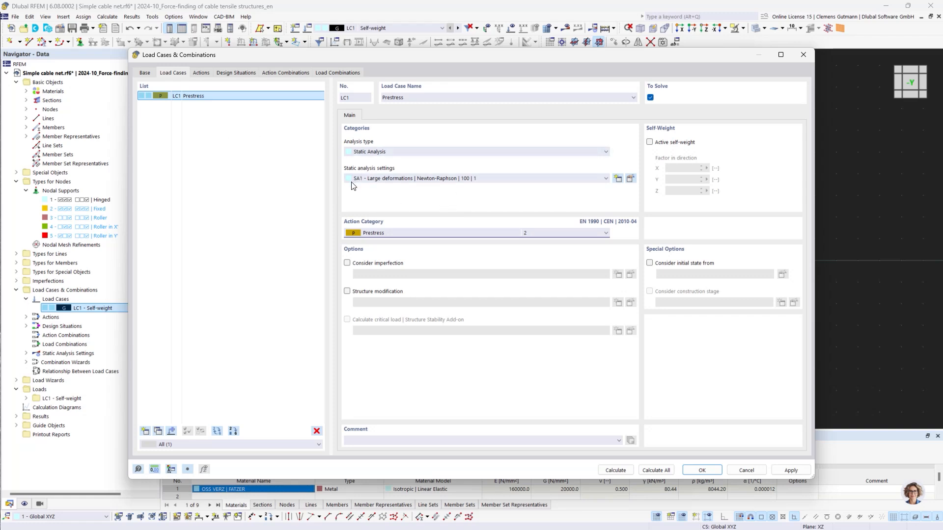
Set the number of iterations for loading prestress in the form-finding settings of SA1 to 60, then close the load case dialog.
click(630, 179)
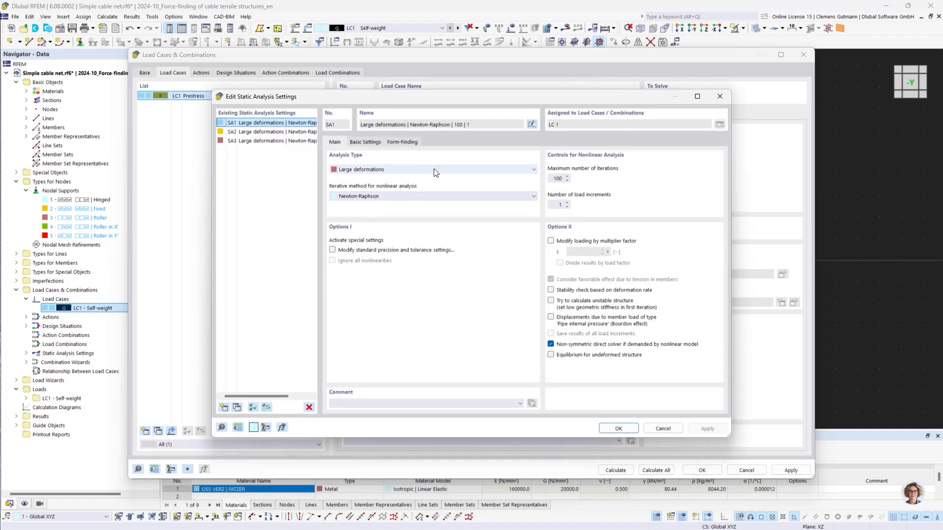
click(402, 142)
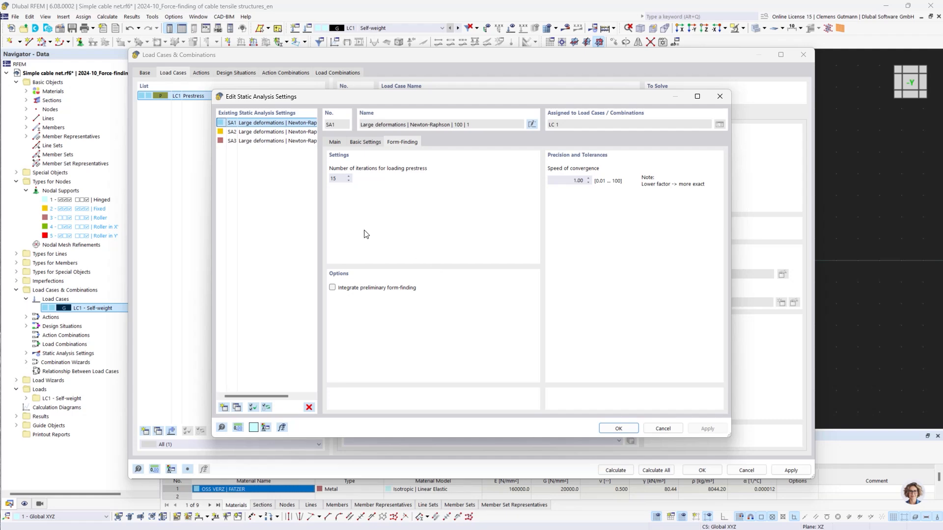
click(329, 181)
double_click(327, 181)
text(60)
click(617, 428)
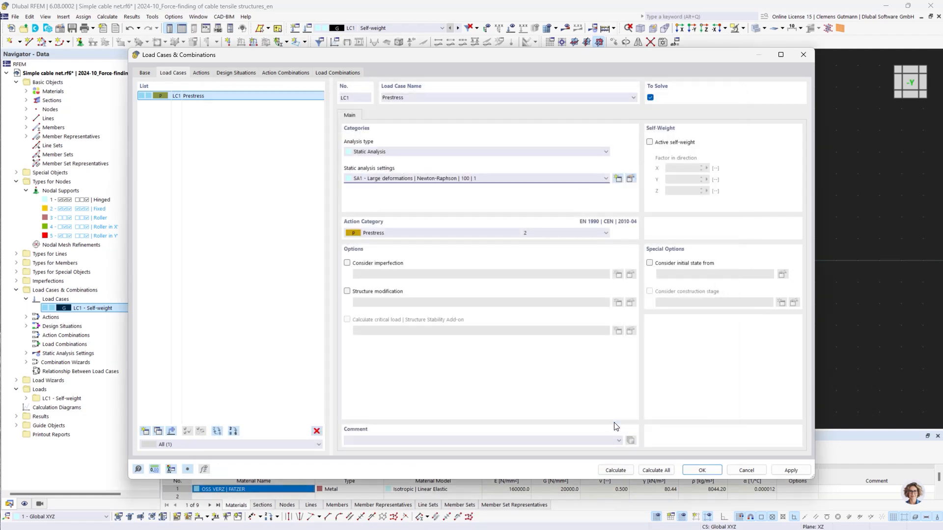
click(701, 470)
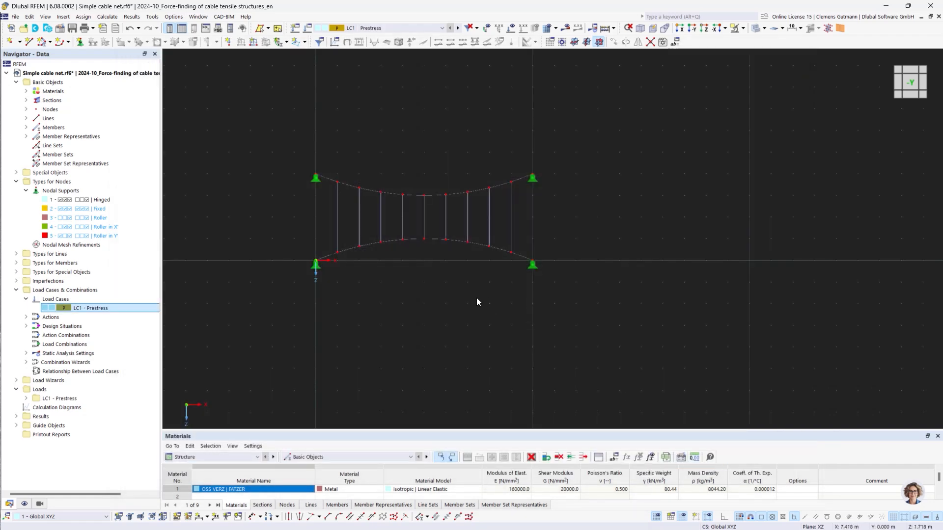
Create a new member load in LC1 - Prestress of type Form-Finding, defined by Force, with an average force of 1 kN.
click(26, 398)
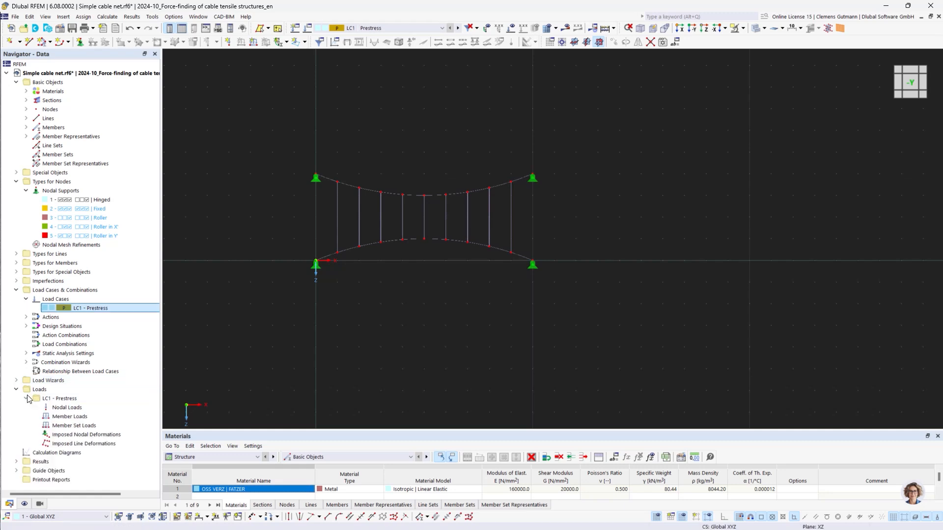
right_click(73, 416)
click(134, 303)
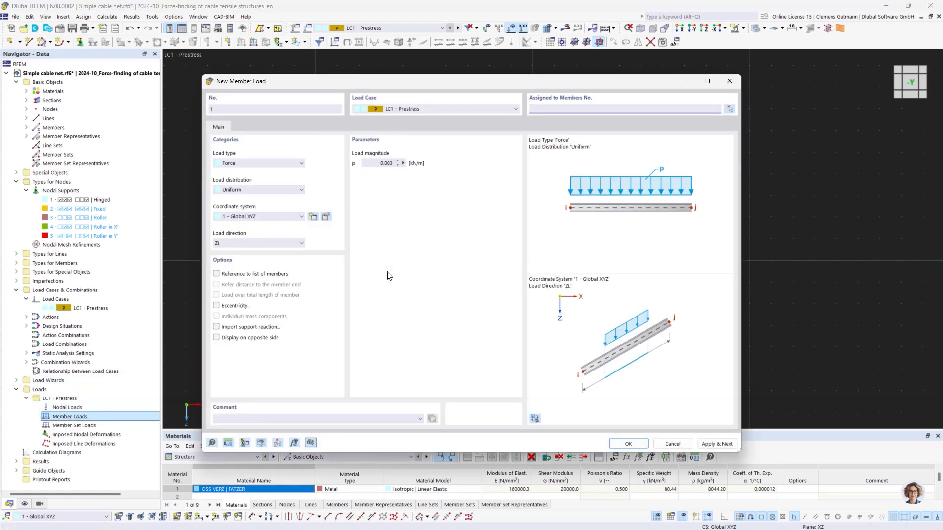
click(285, 163)
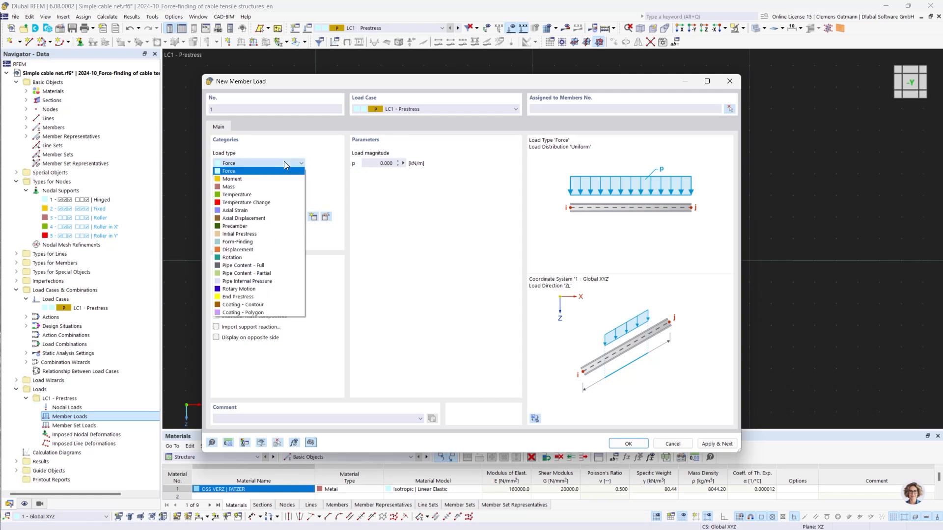
click(263, 242)
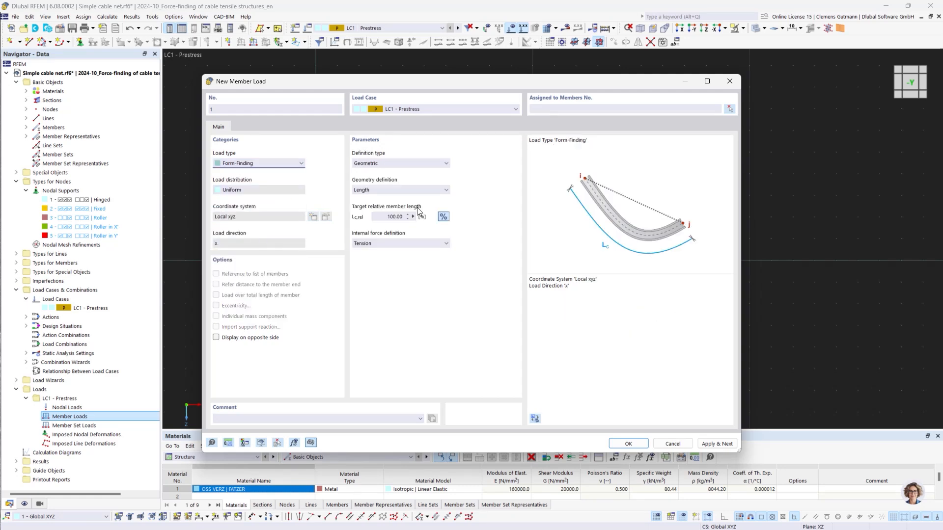
click(444, 164)
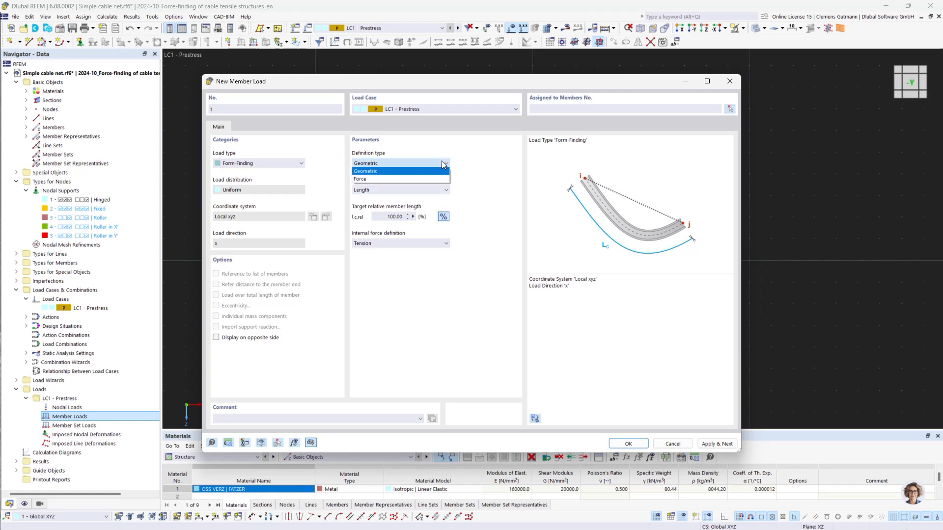
click(372, 179)
drag(373, 217, 481, 224)
text(1)
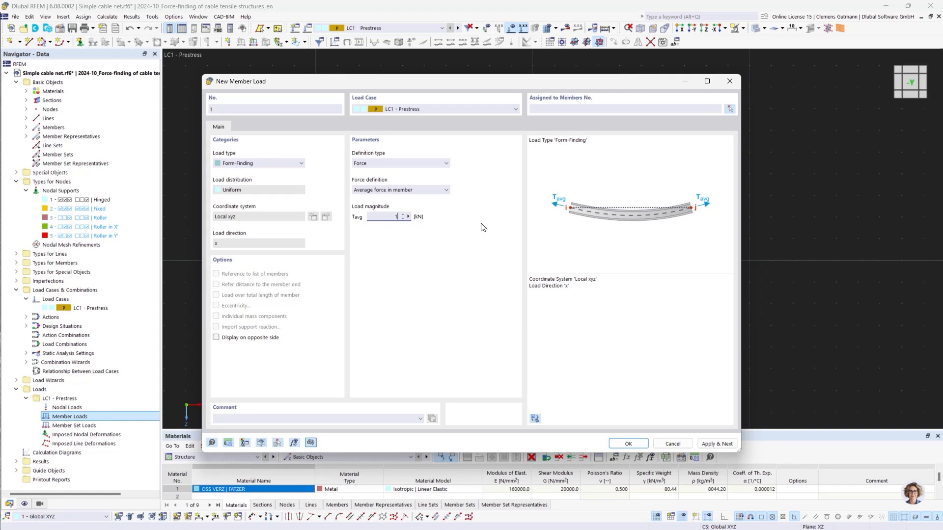
key(Tab)
Assign the force-defined form-finding load graphically to member 3 and apply it.
click(730, 109)
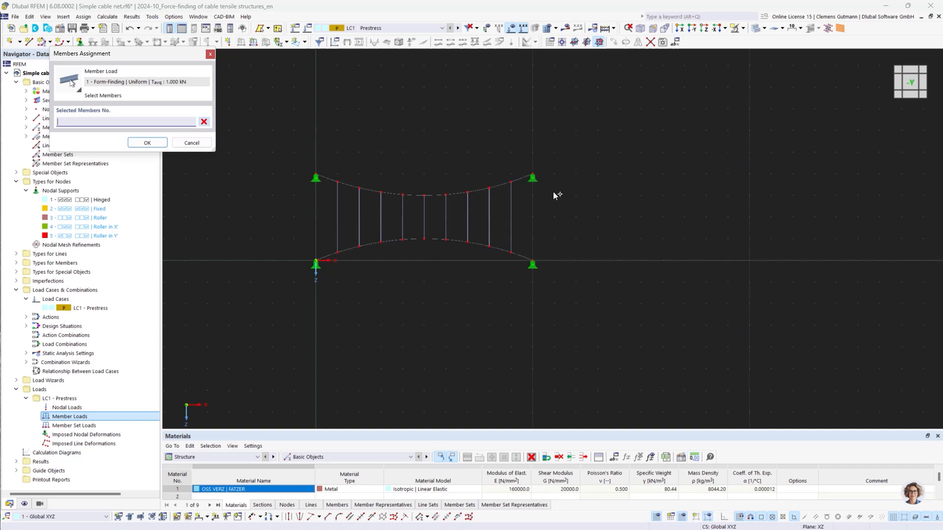
click(424, 217)
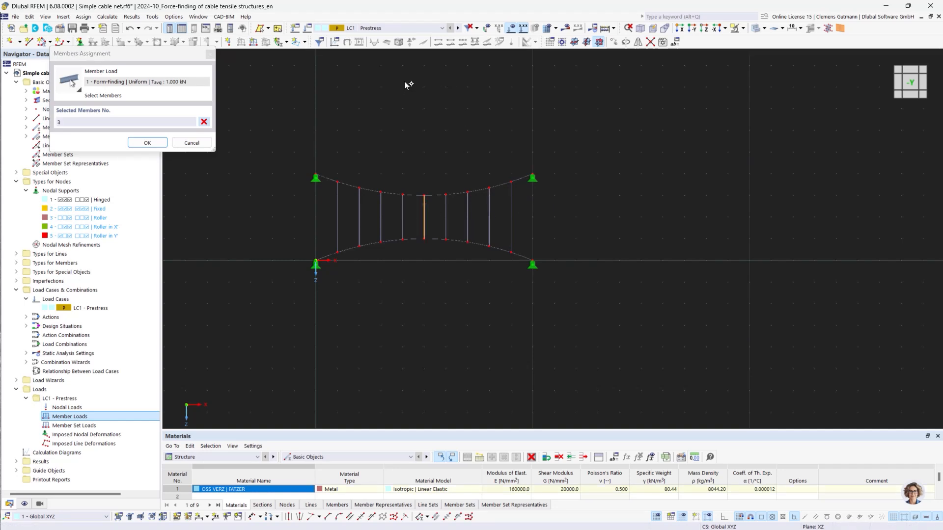
click(149, 143)
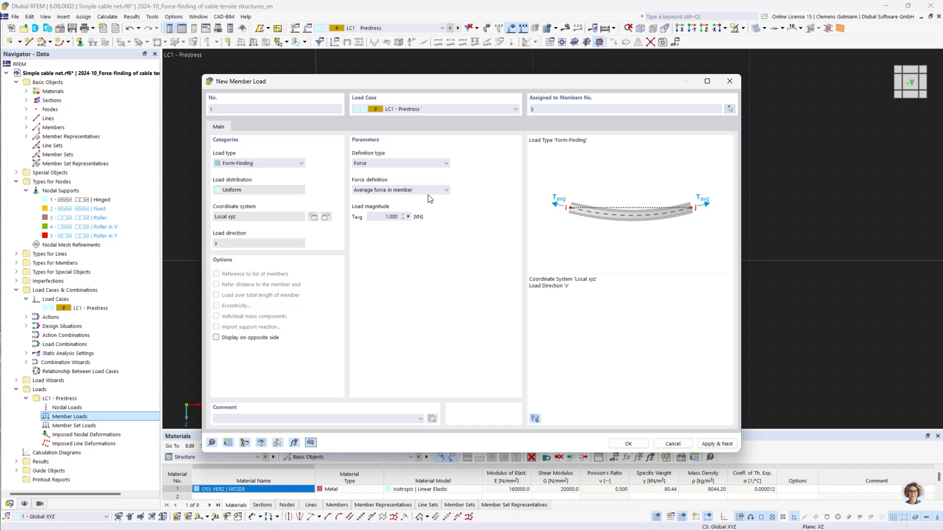
click(717, 444)
Create a second Form-Finding member load with Geometric definition and assign it to members 1,2,4-29 by window selection.
click(415, 163)
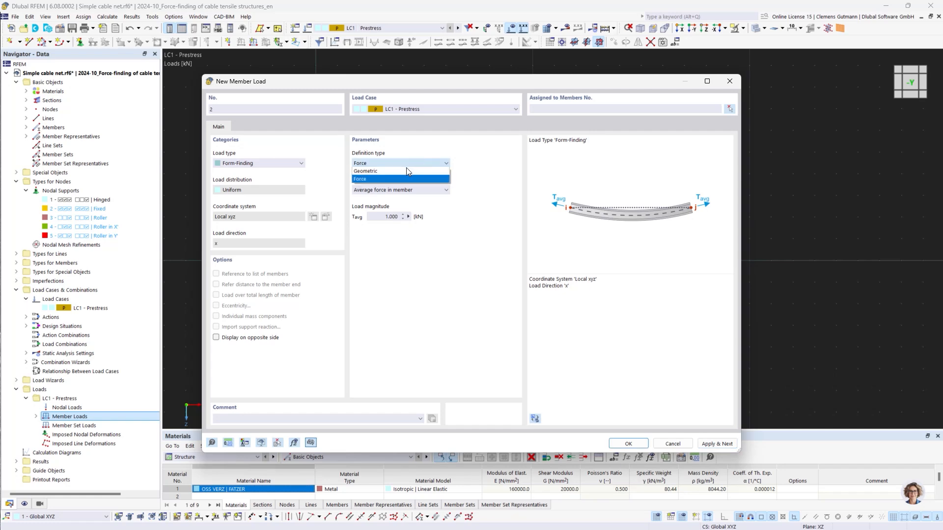
click(407, 172)
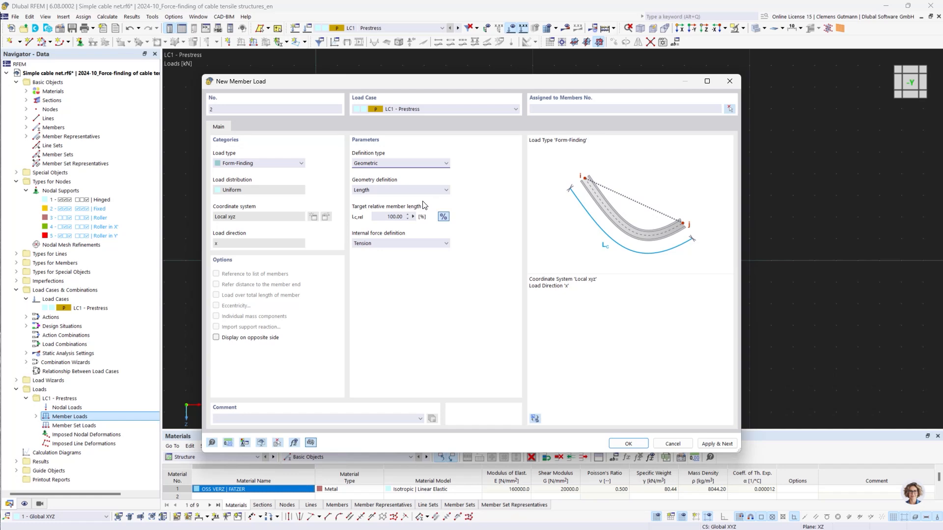
click(730, 108)
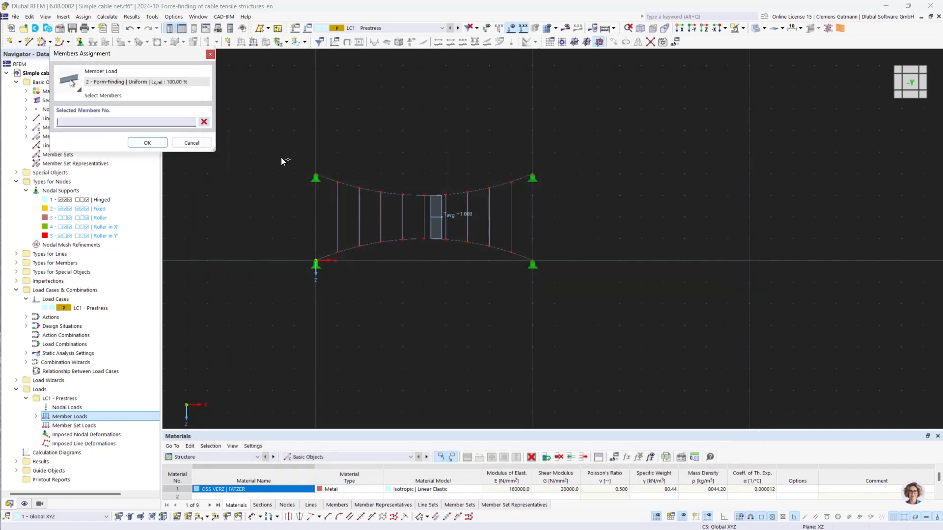
drag(260, 139, 616, 309)
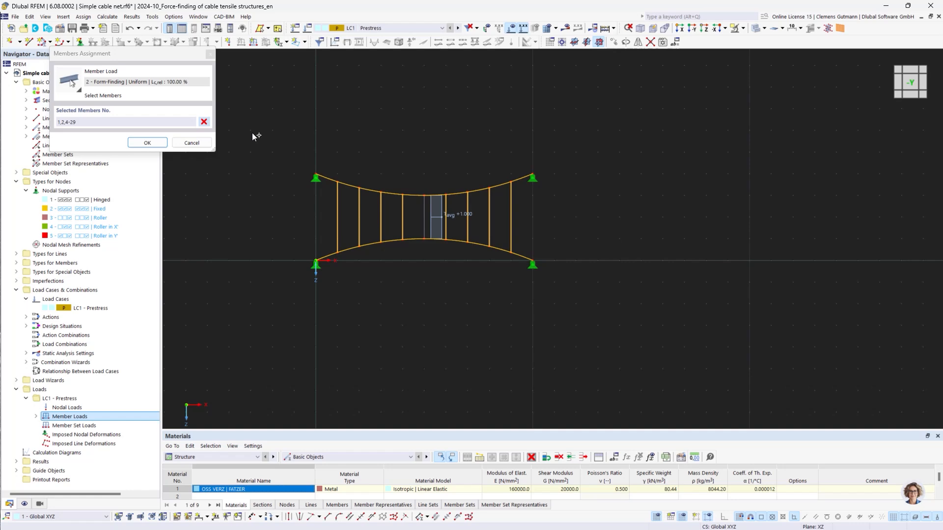
click(148, 142)
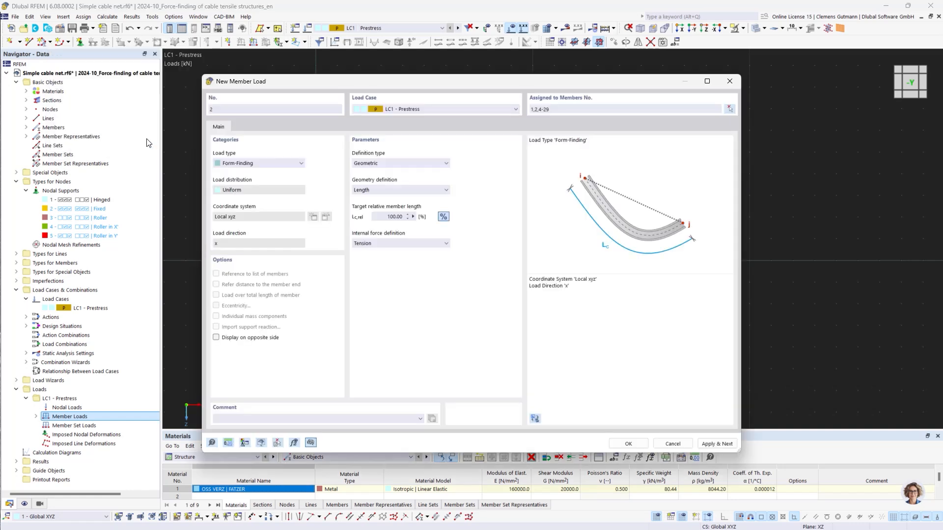
click(629, 444)
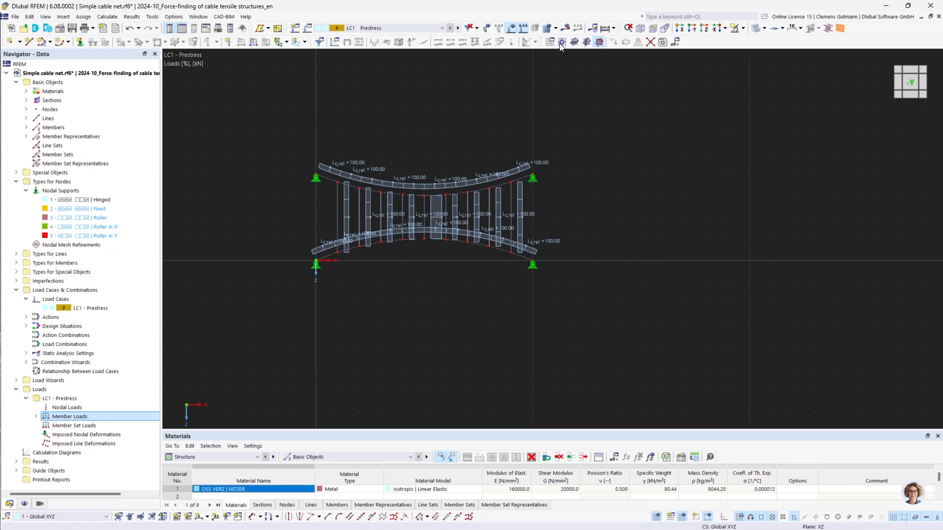
Calculate the model and inspect the global deformations of the cable net in LC1 - Prestress.
click(512, 29)
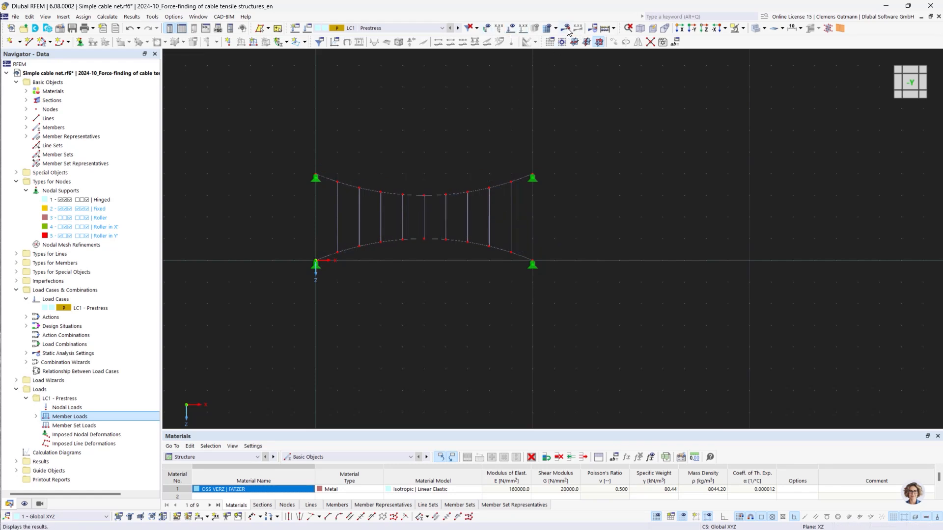
click(568, 38)
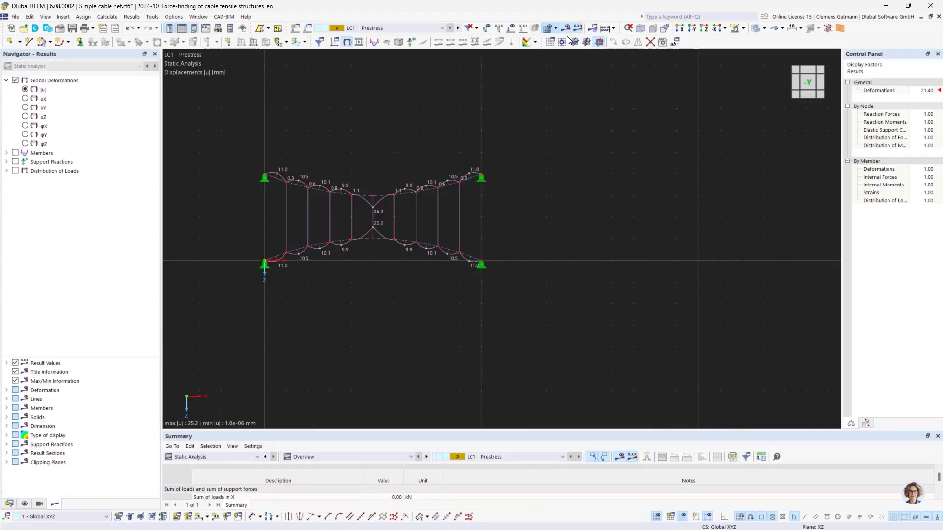
click(808, 86)
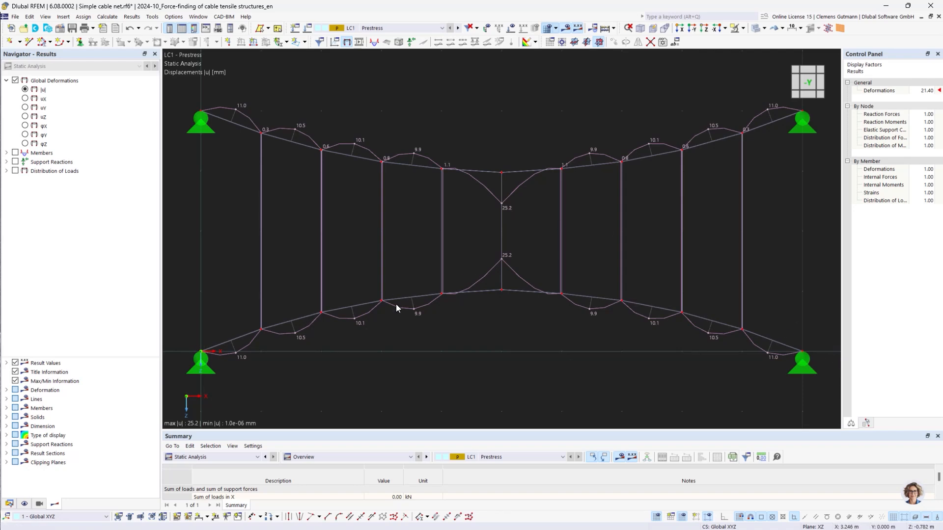
scroll(421, 296, up, 5)
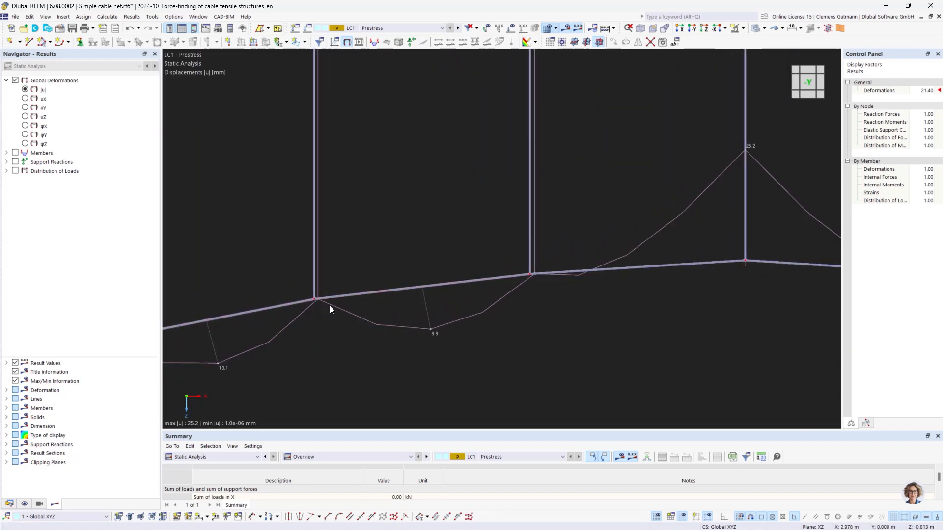
drag(463, 307, 417, 266)
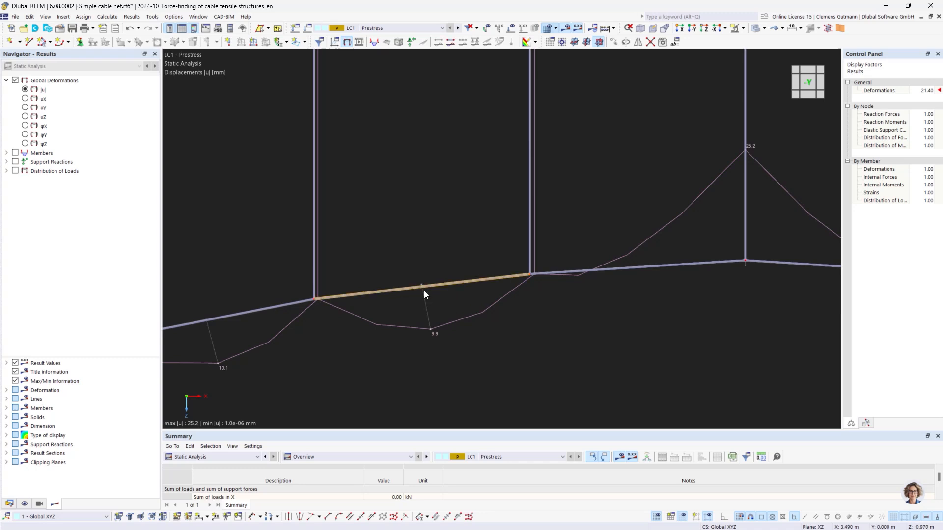
click(495, 347)
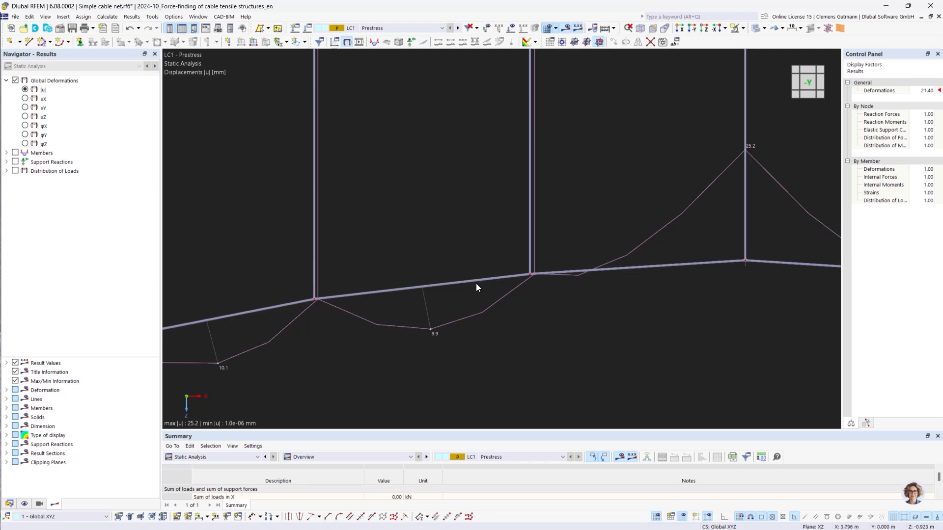
scroll(443, 285, down, 4)
scroll(443, 280, down, 2)
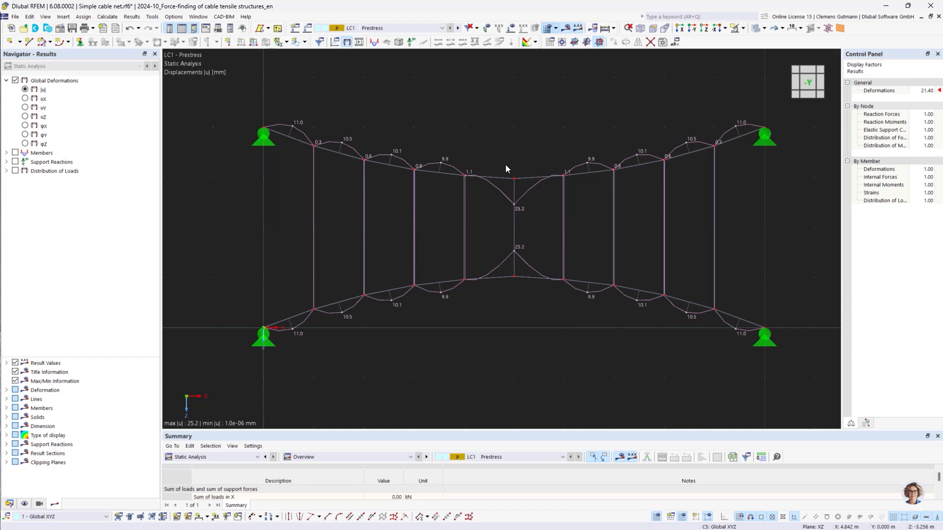
Select the upper and lower arc cable lines and delete them.
drag(210, 78, 811, 210)
drag(209, 260, 794, 383)
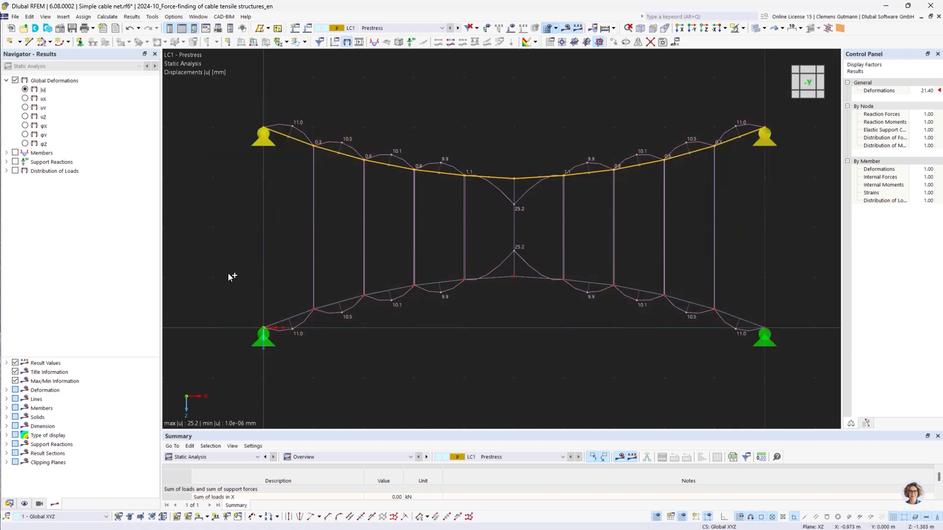
drag(215, 258, 785, 415)
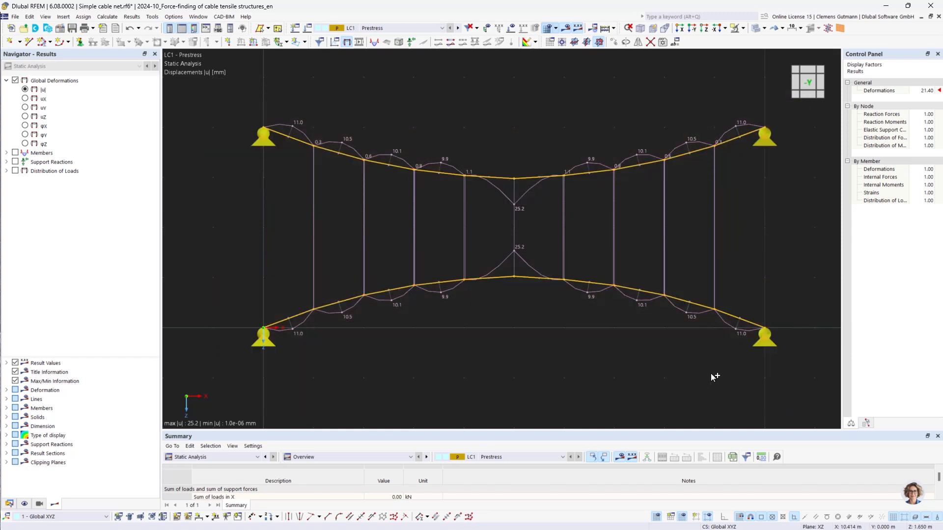
right_click(432, 288)
mouse_move(624, 30)
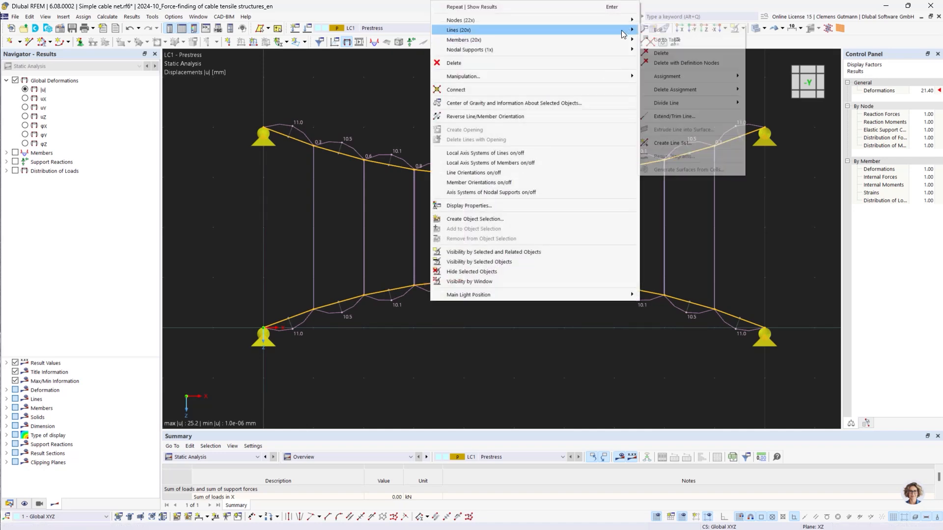
click(661, 53)
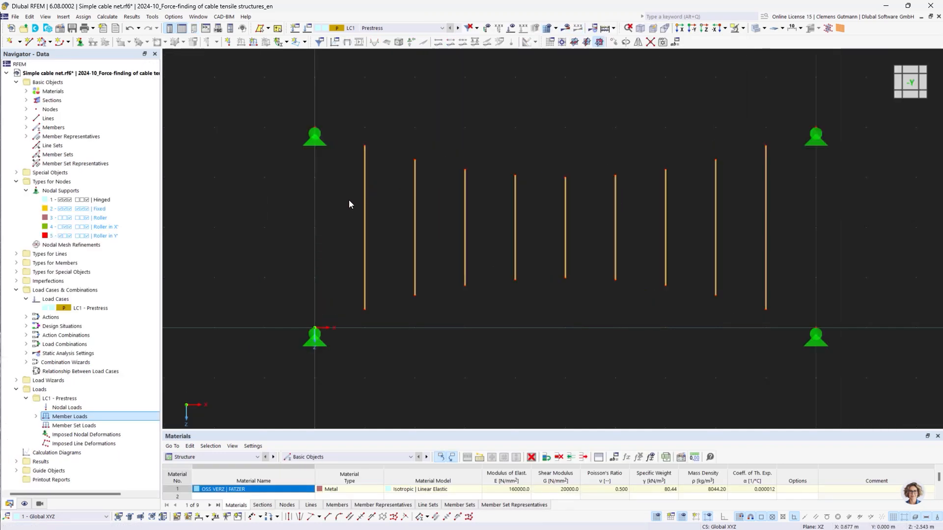
Draw a new continuous cable member from the upper-left support through the top ends of all hanger cables to the upper-right support.
click(50, 42)
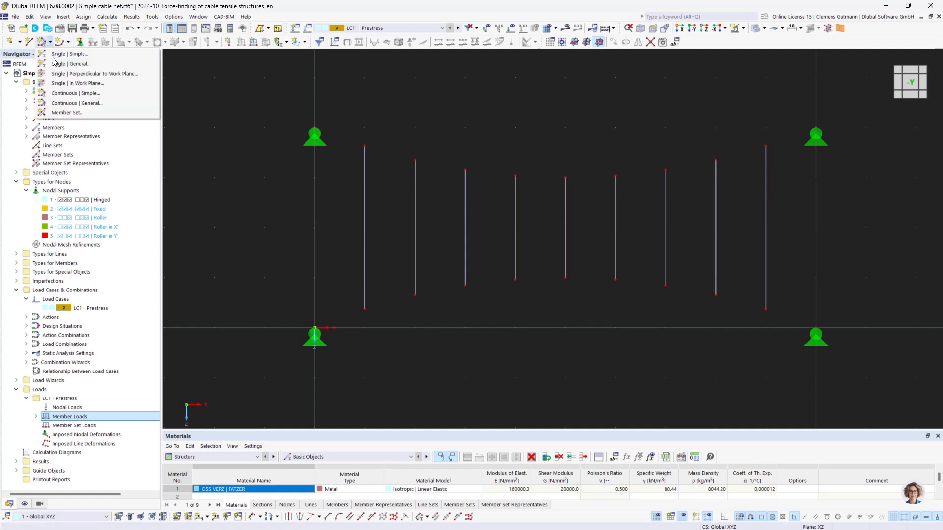
click(71, 104)
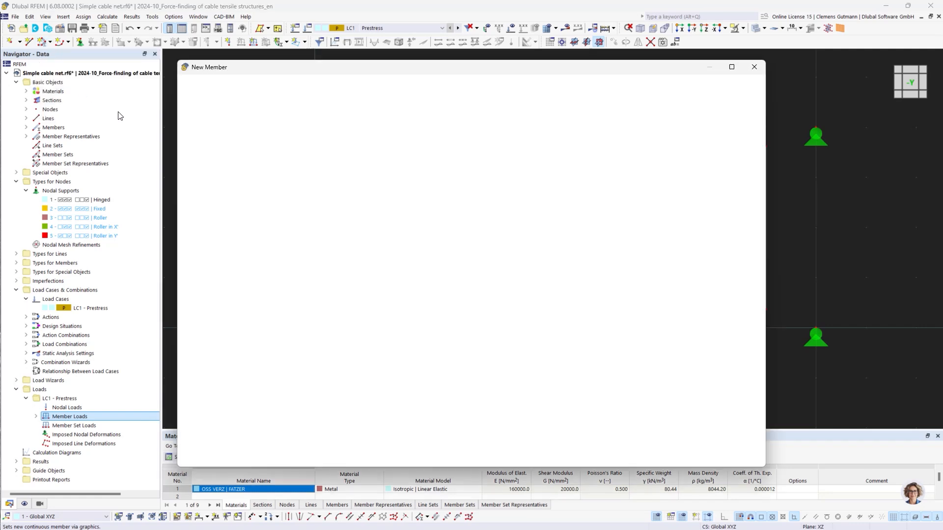
click(683, 457)
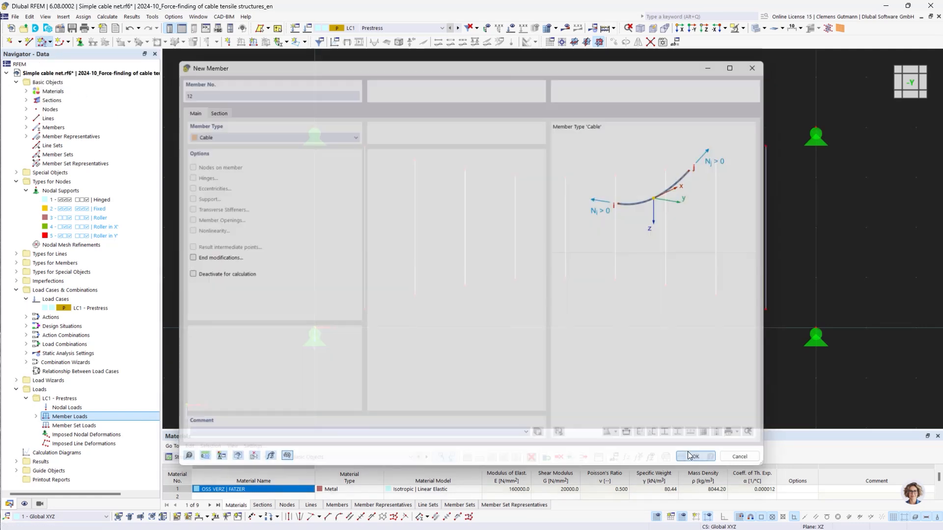
click(315, 130)
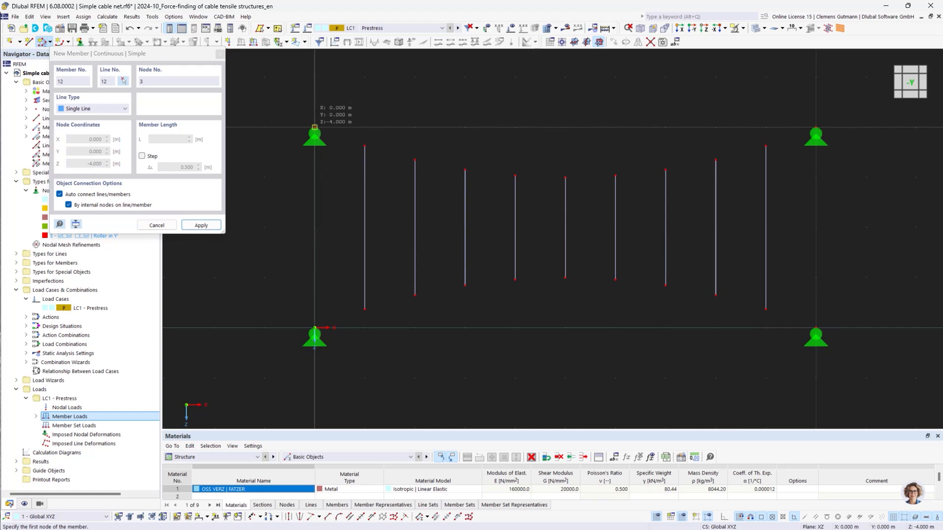
click(365, 147)
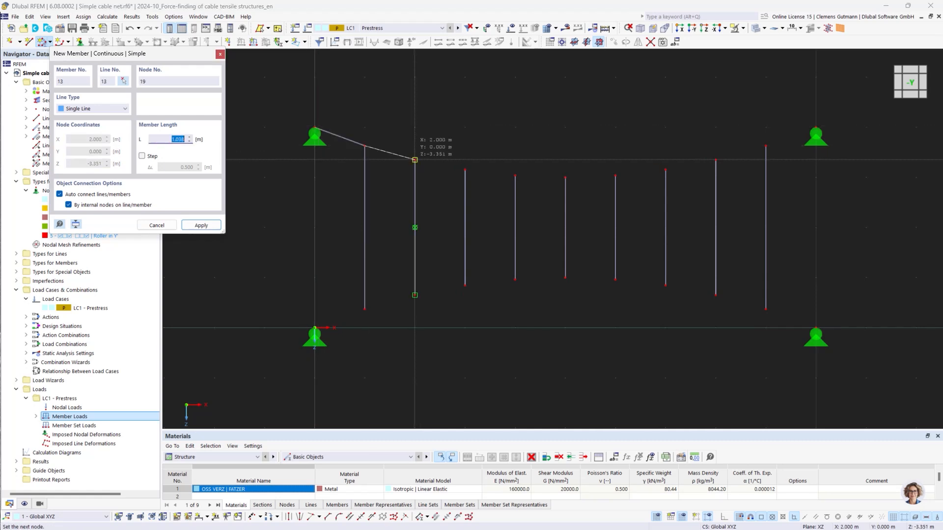
click(415, 160)
click(465, 171)
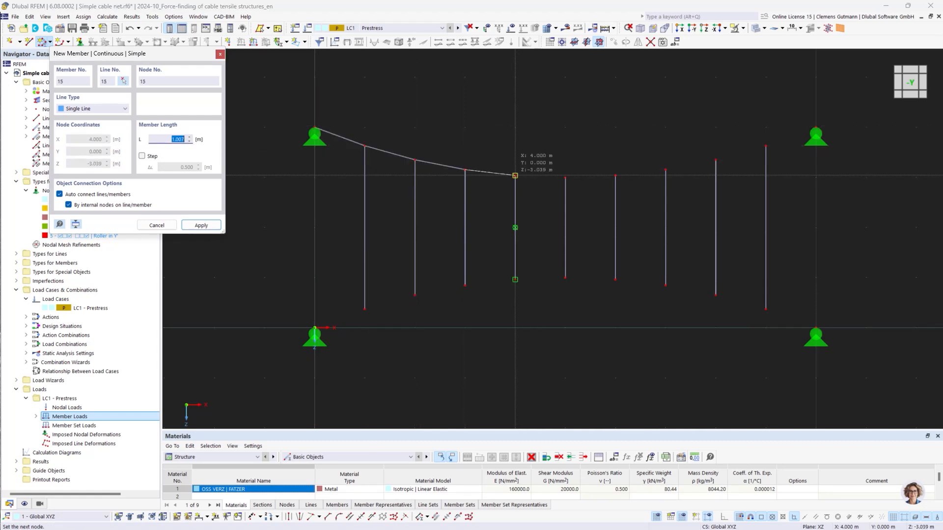
click(515, 175)
click(565, 177)
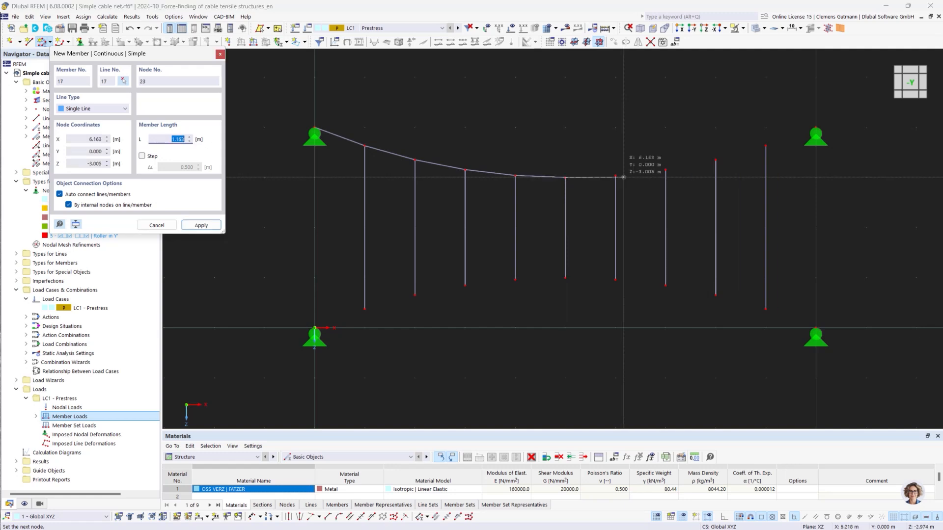
click(615, 175)
click(665, 170)
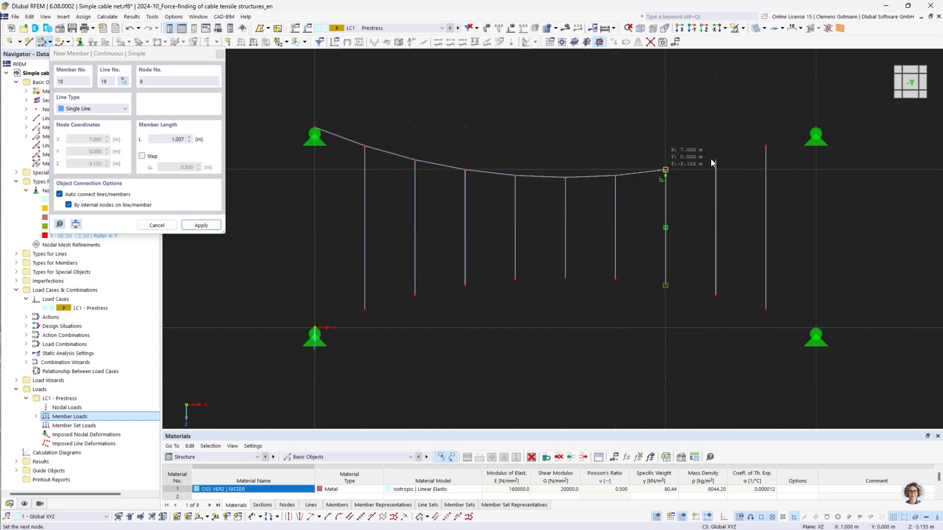
click(715, 159)
click(765, 146)
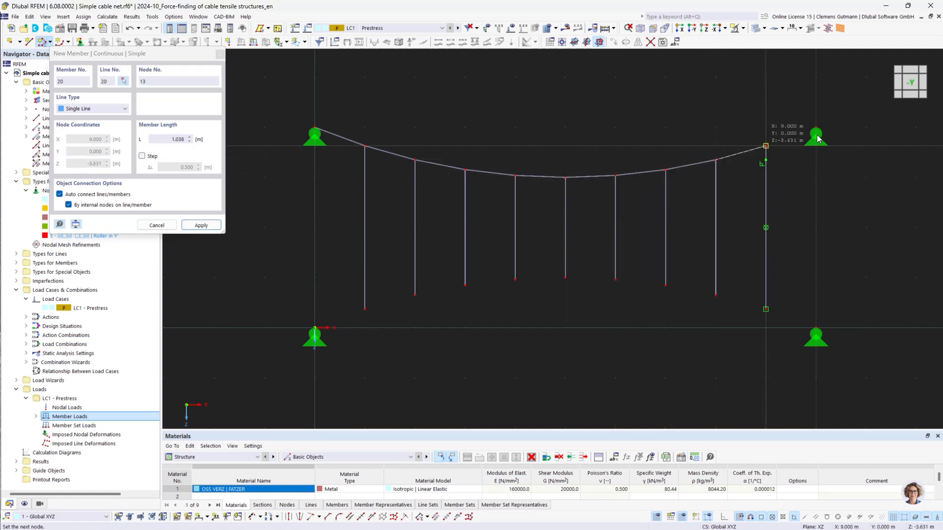
click(815, 127)
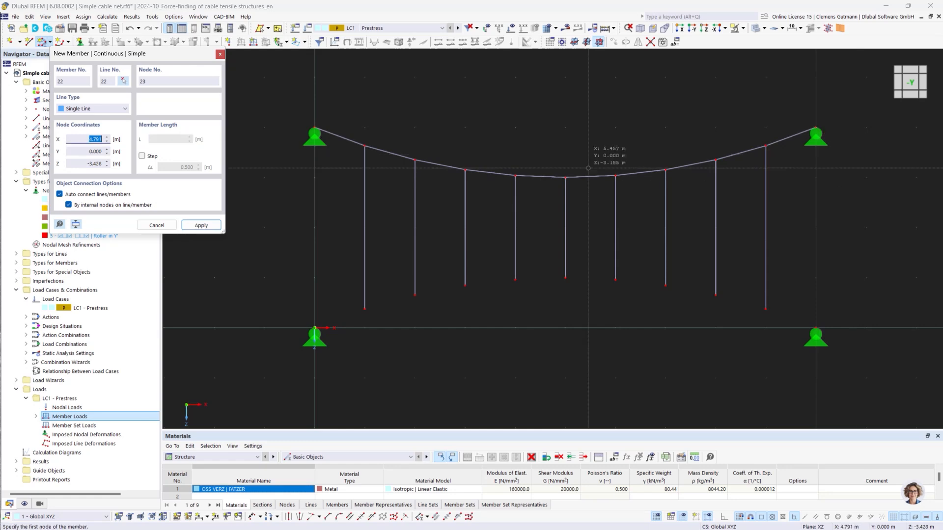
key(Escape)
key(Escape)
Mirror a copy of the upper arc cable about an XY-parallel plane through point X 5, Y 0, Z -2 m to form the lower arc.
drag(305, 93, 854, 201)
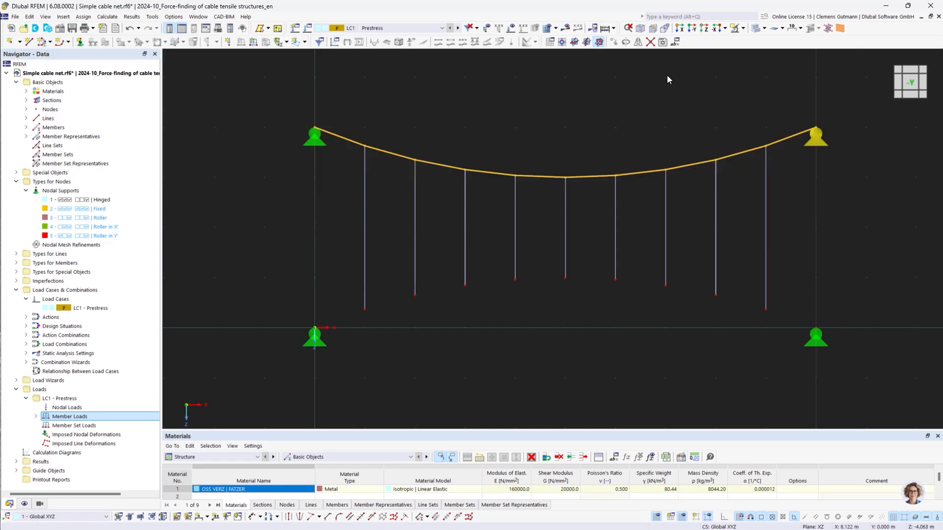
click(640, 43)
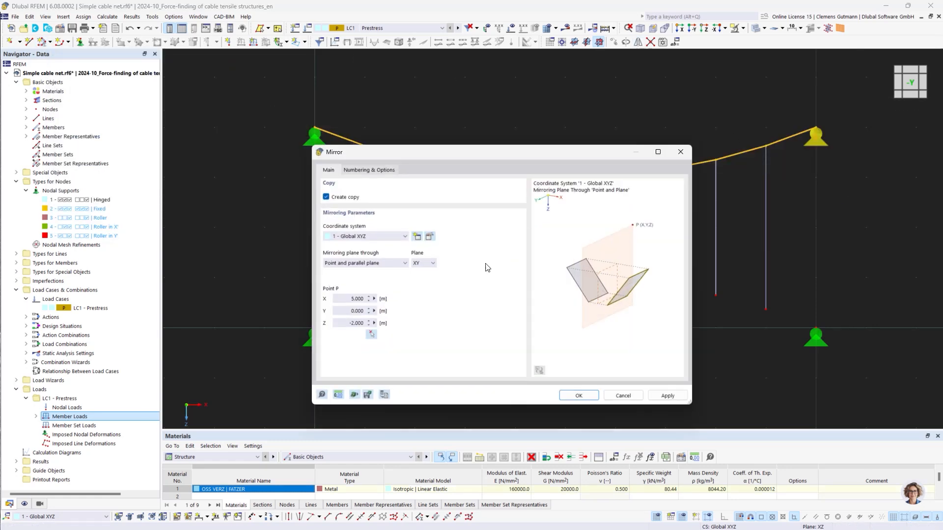
click(585, 395)
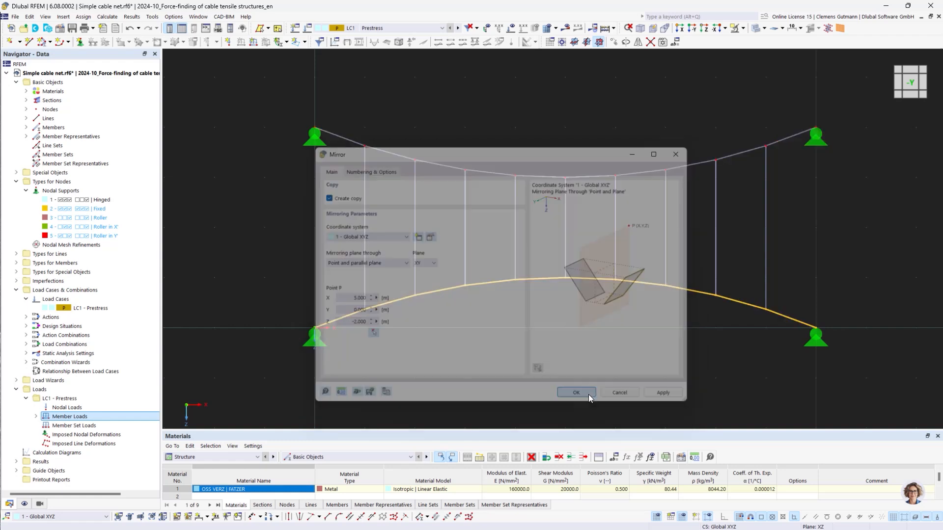
key(Escape)
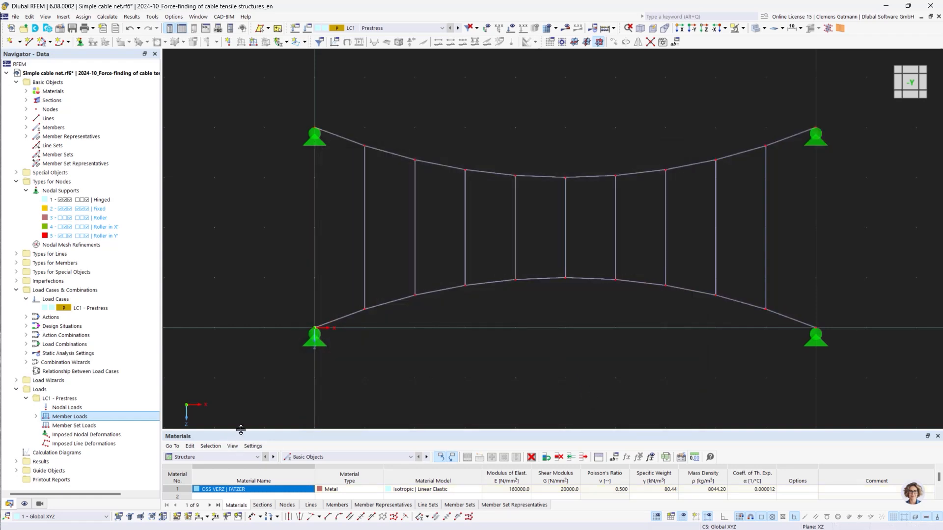
Reassign the second Form-Finding member load to members 4-31 by window-selecting the whole cable net.
drag(241, 431, 253, 292)
click(186, 304)
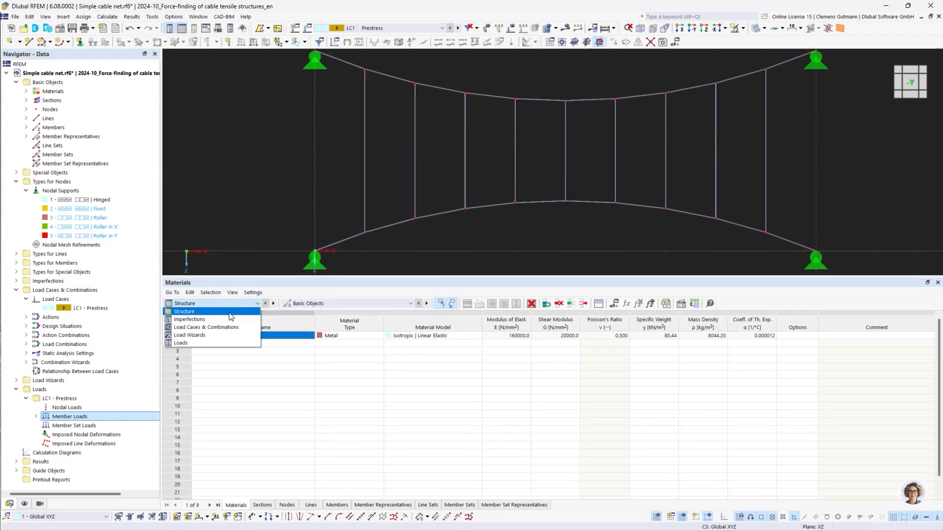
click(180, 343)
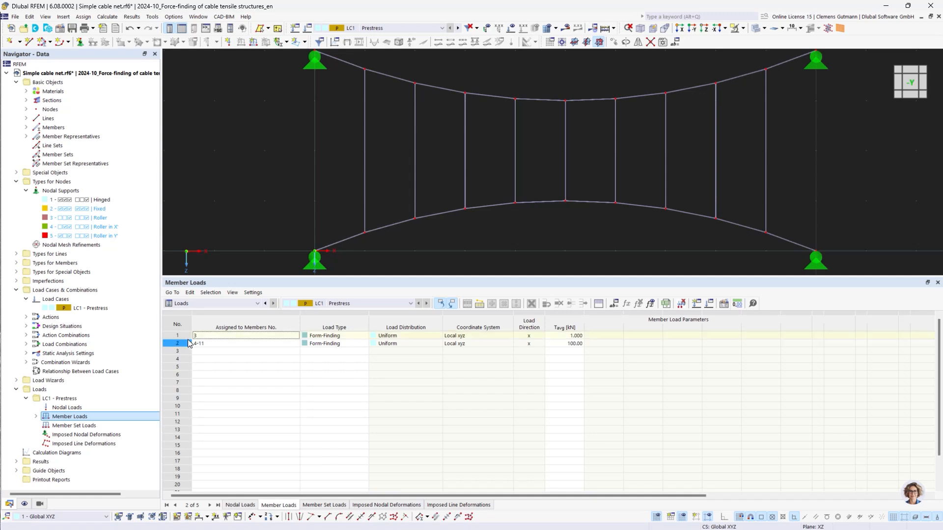
click(186, 343)
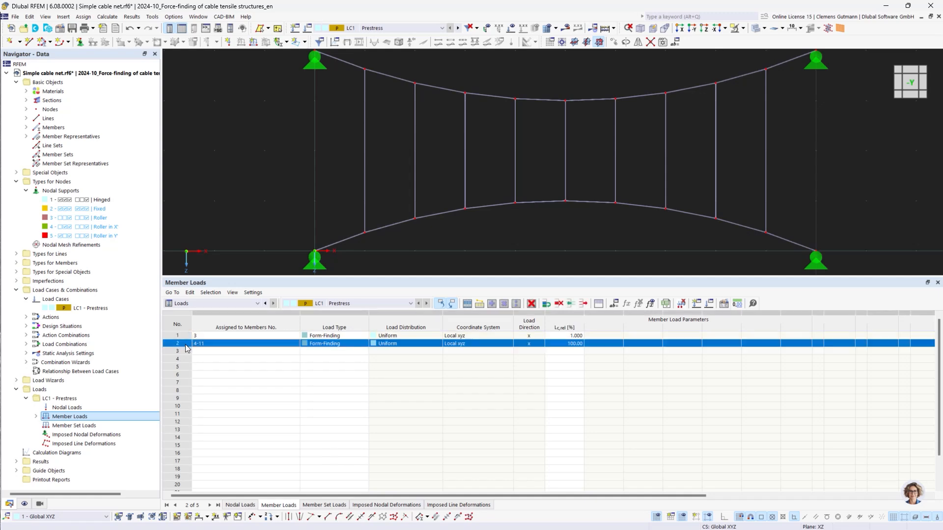
click(296, 344)
drag(284, 55, 742, 193)
drag(259, 192, 923, 265)
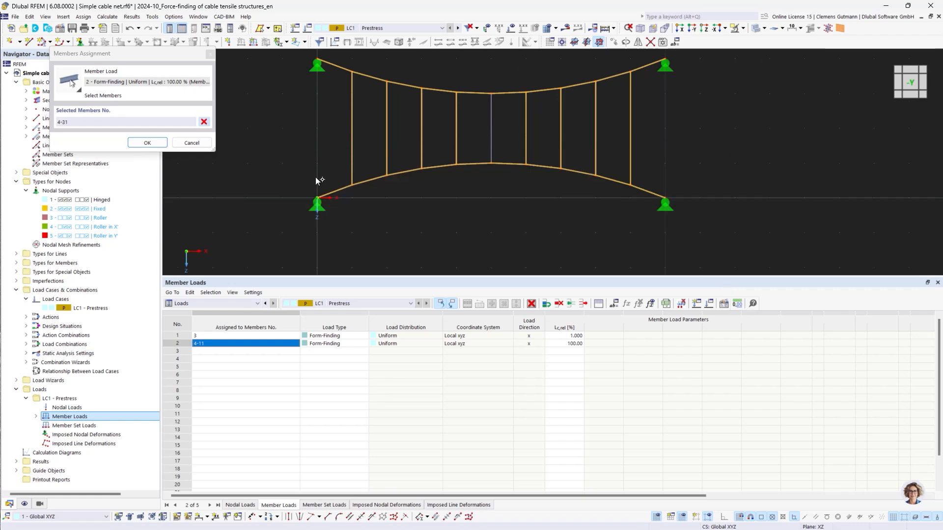
click(163, 144)
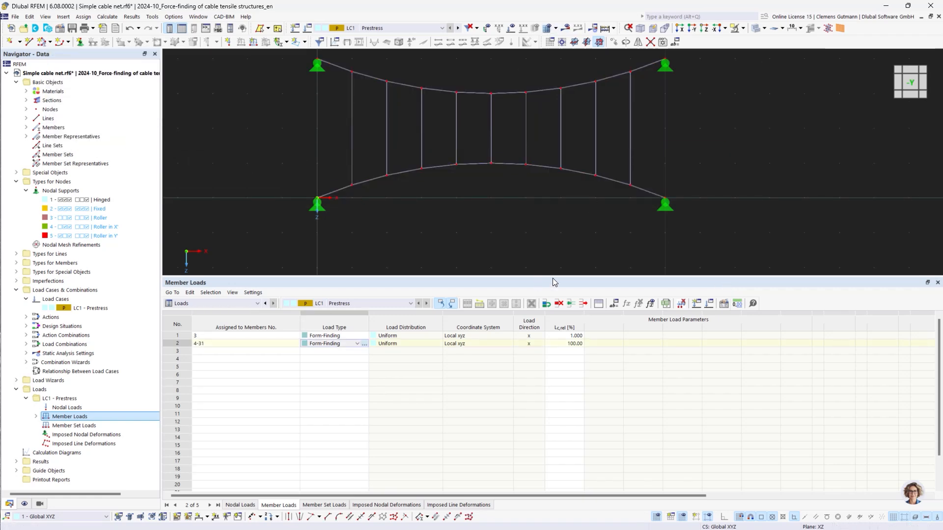
drag(553, 277, 553, 412)
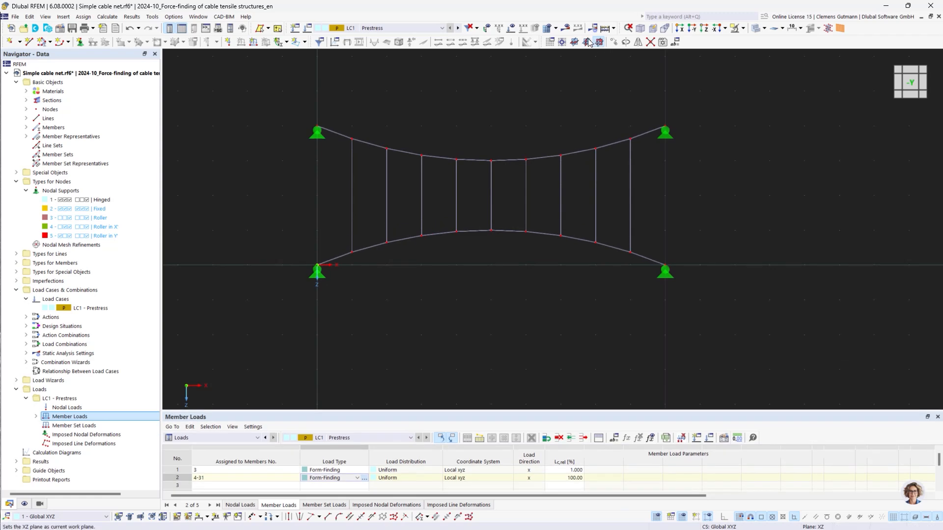
Calculate the model and display the members' axial forces N for LC1 - Prestress.
click(566, 31)
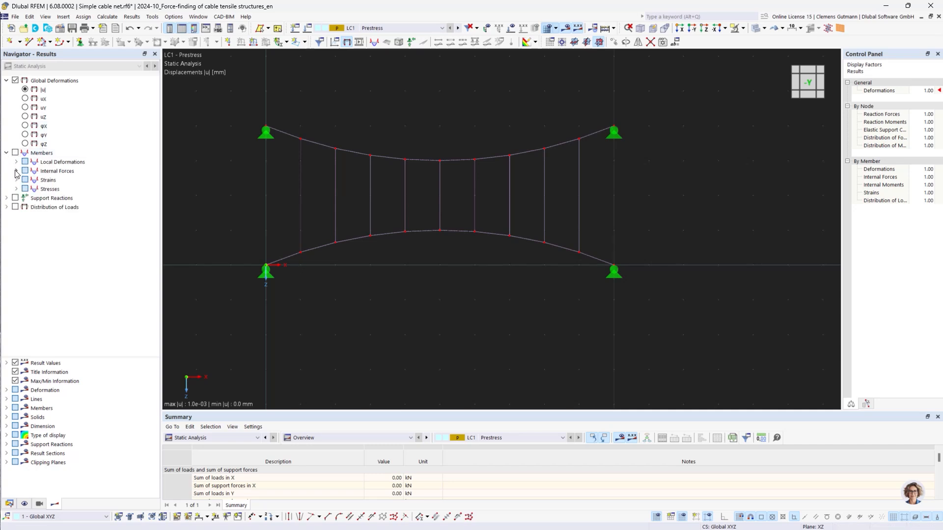
click(16, 171)
click(49, 180)
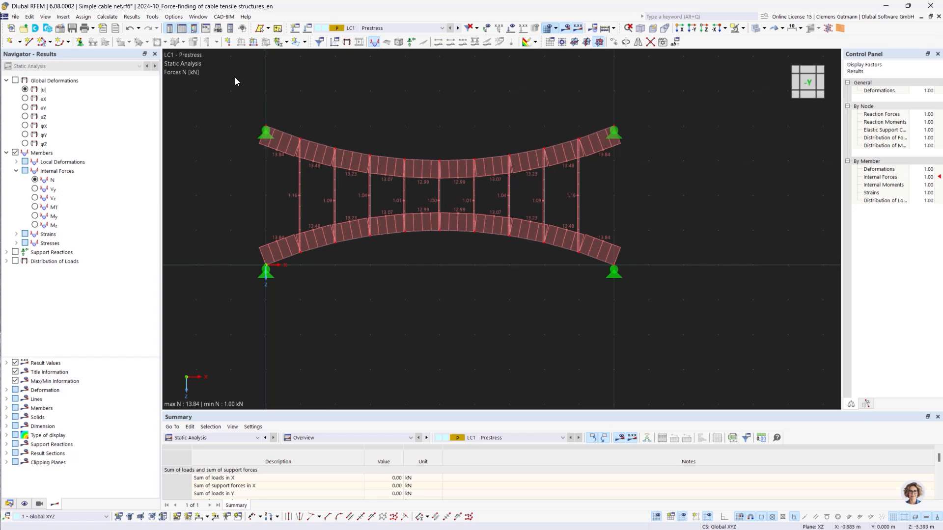
drag(231, 96, 687, 200)
key(Escape)
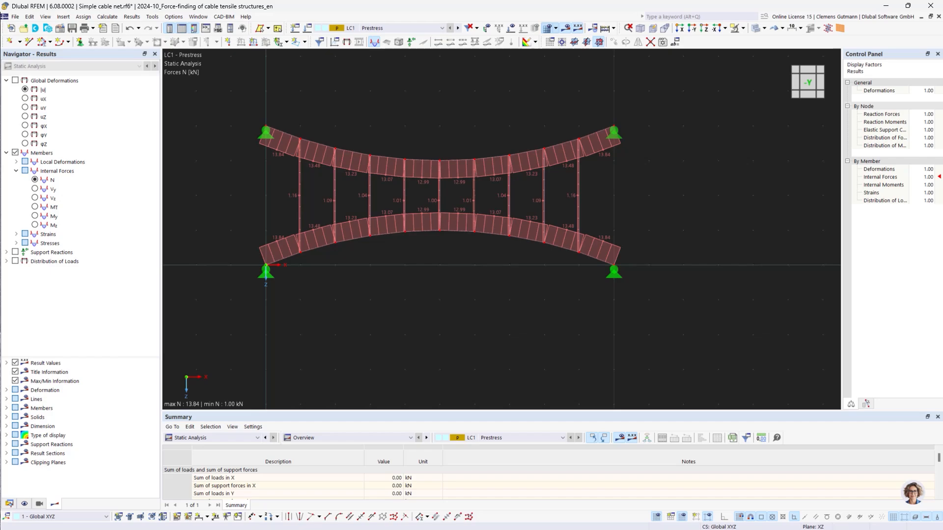
Review the Python script in VS Code that reads LC1 member internal forces and re-imports them as prestress loads.
drag(0, 196, 202, 0)
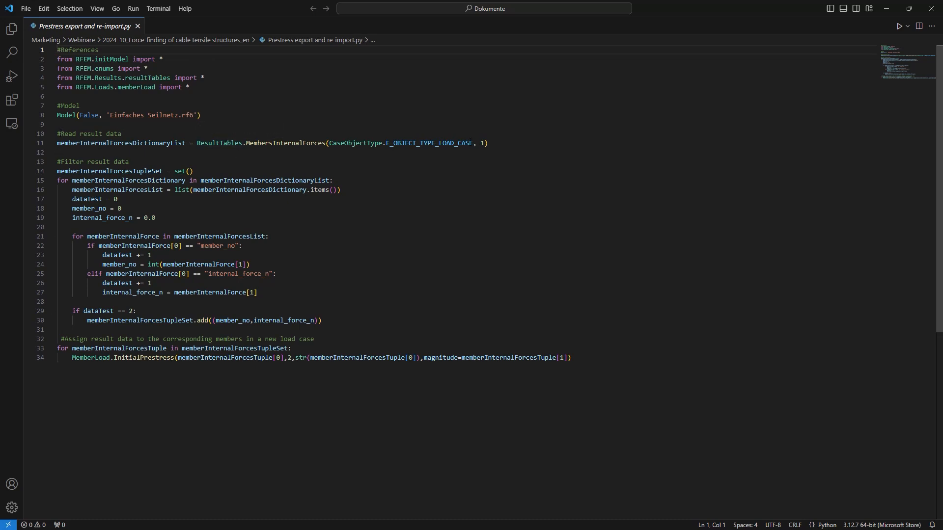
double_click(482, 143)
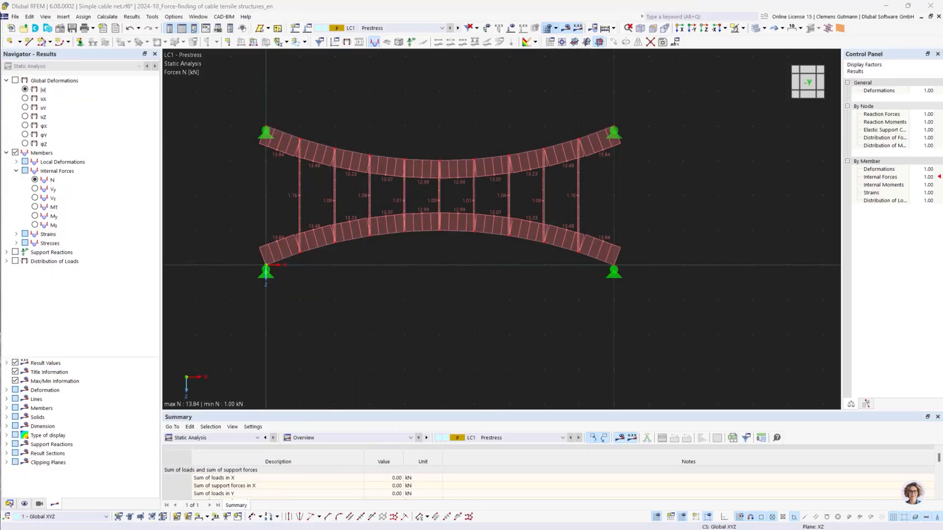
click(9, 504)
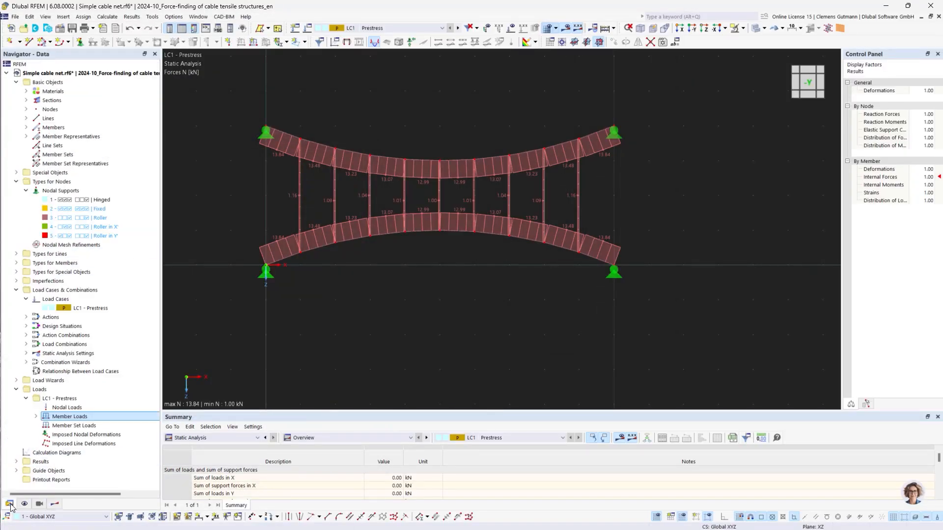
Create a new load case LC2 named Prestress validation.
right_click(55, 299)
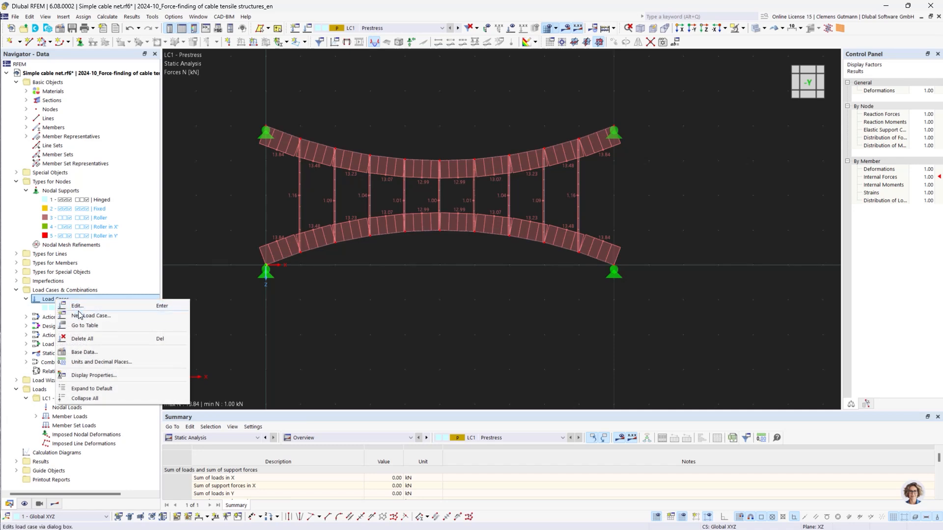
click(89, 315)
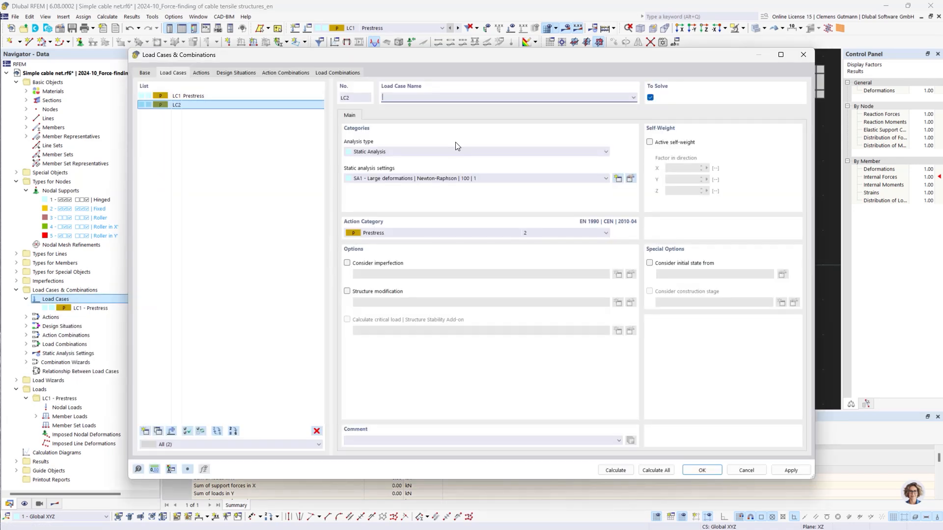
text(Prestress validation)
click(572, 160)
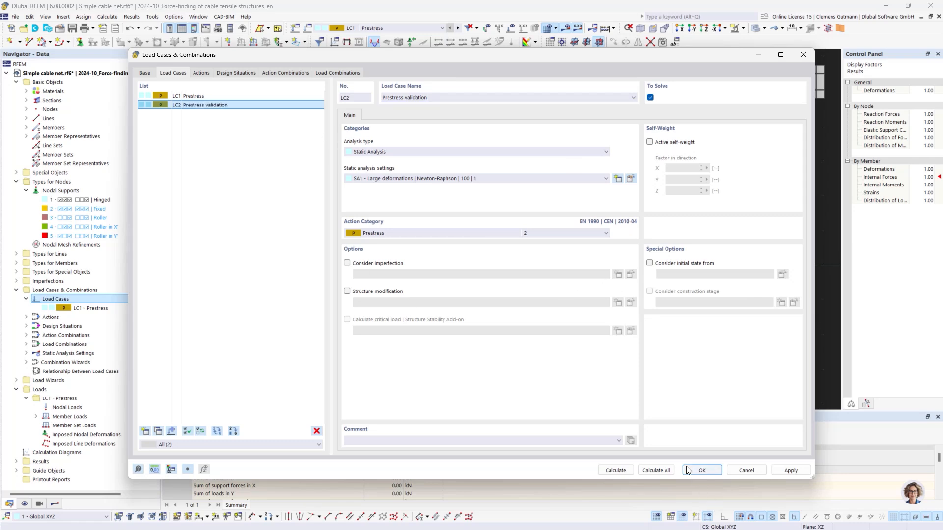
click(701, 470)
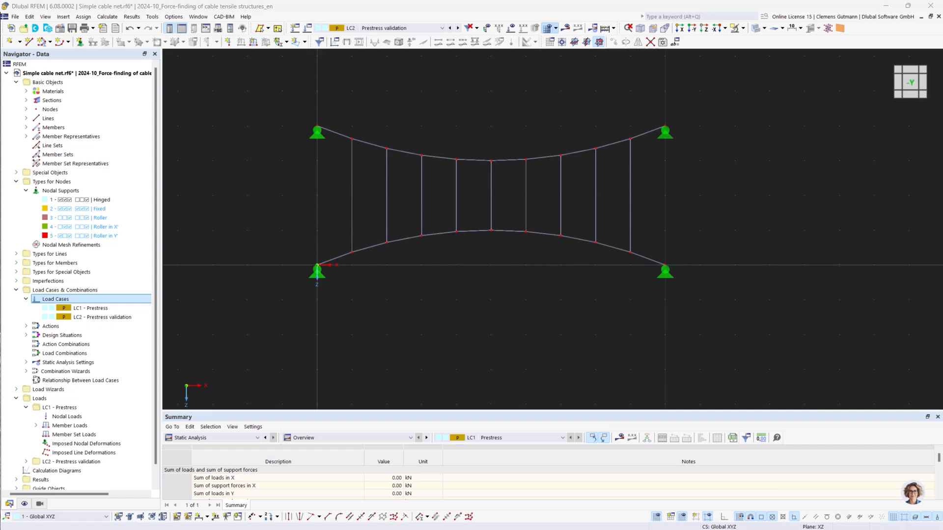
In VS Code, change the script's model name to 'Simple cable net.rf6' and run the script.
drag(0, 128, 730, 182)
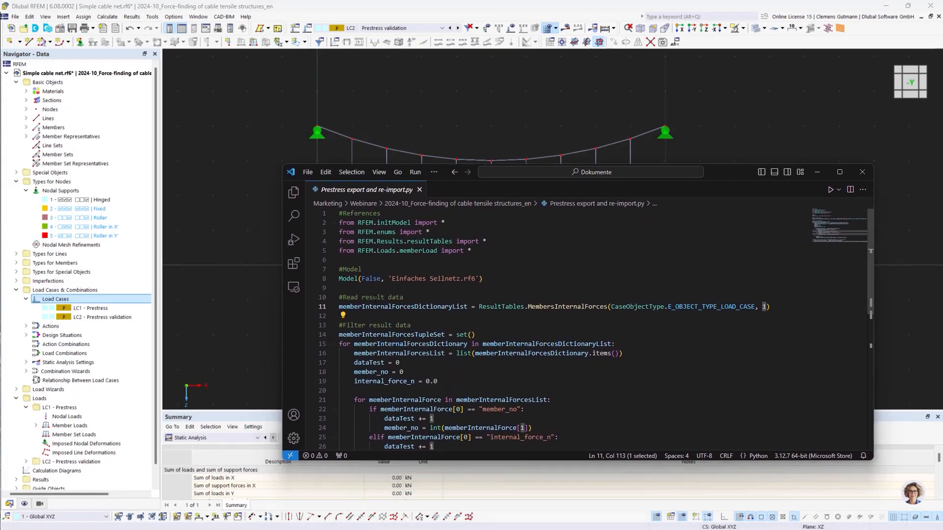
click(394, 279)
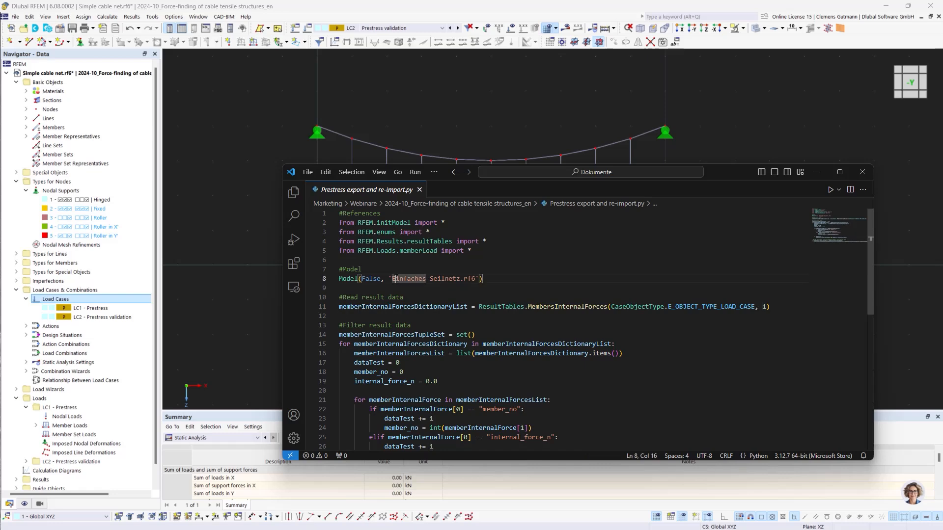
drag(391, 279, 460, 279)
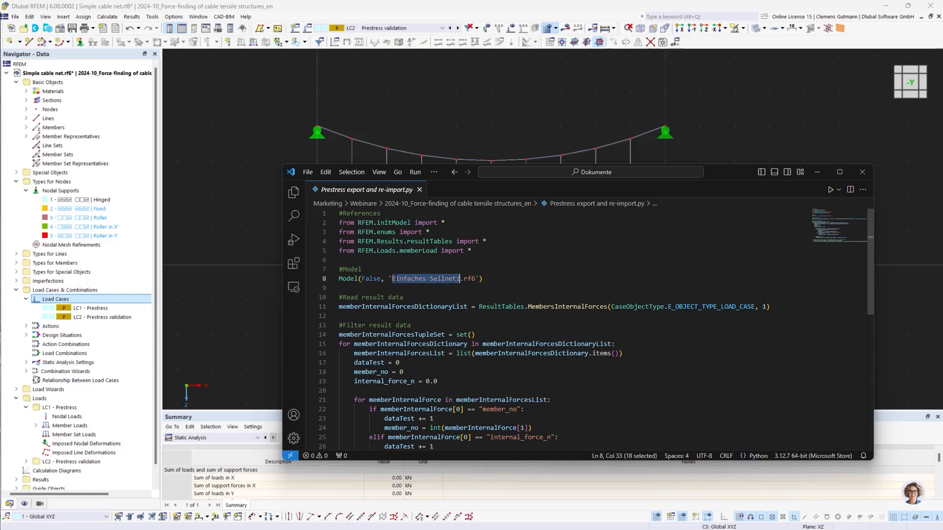
text(Si)
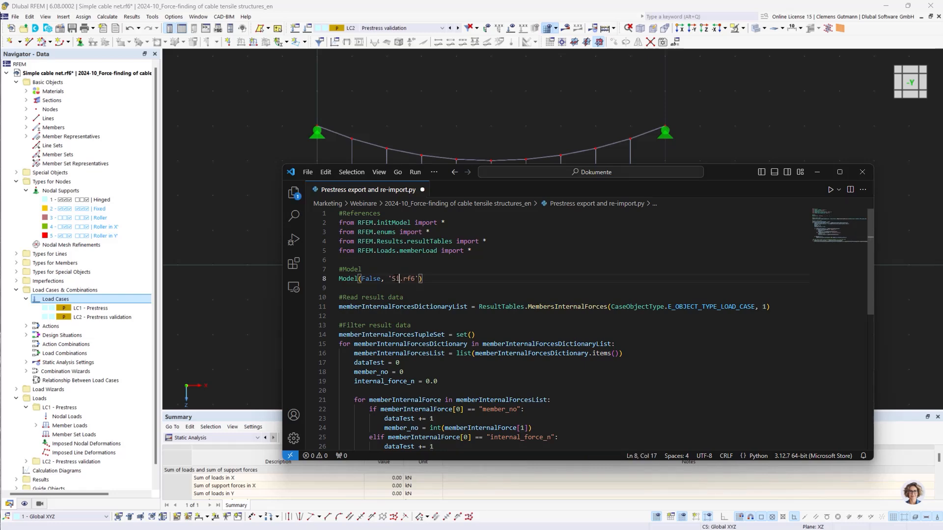
text(mple cable net)
click(833, 194)
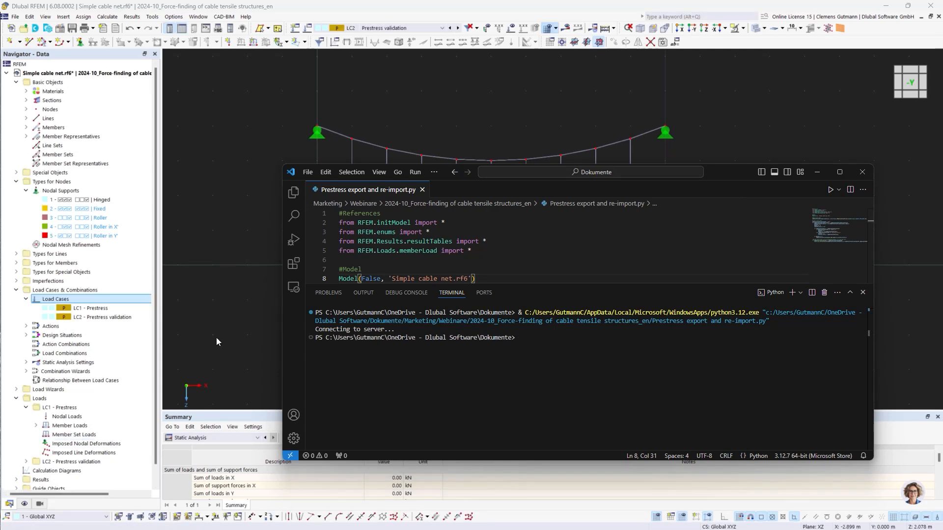
Return to the model and display the imported member prestress loads for LC2 - Prestress validation.
drag(729, 171, 0, 223)
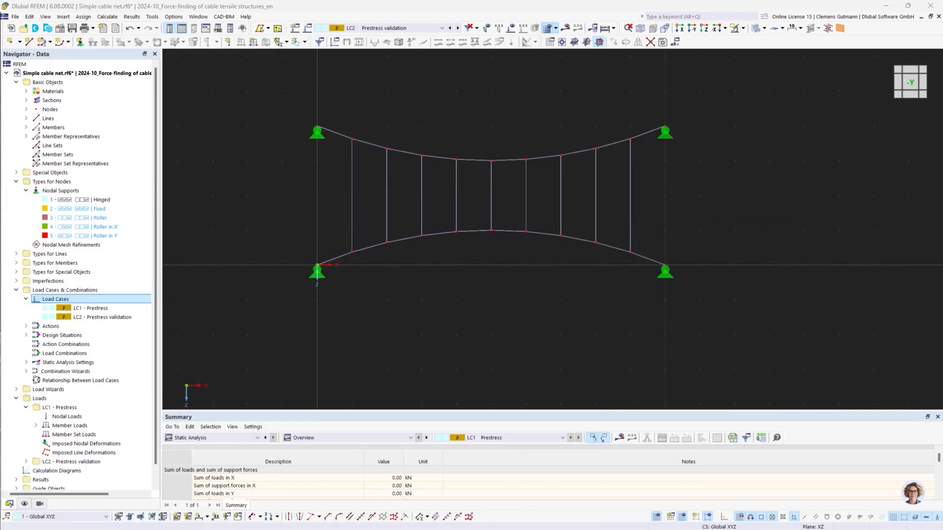
click(122, 310)
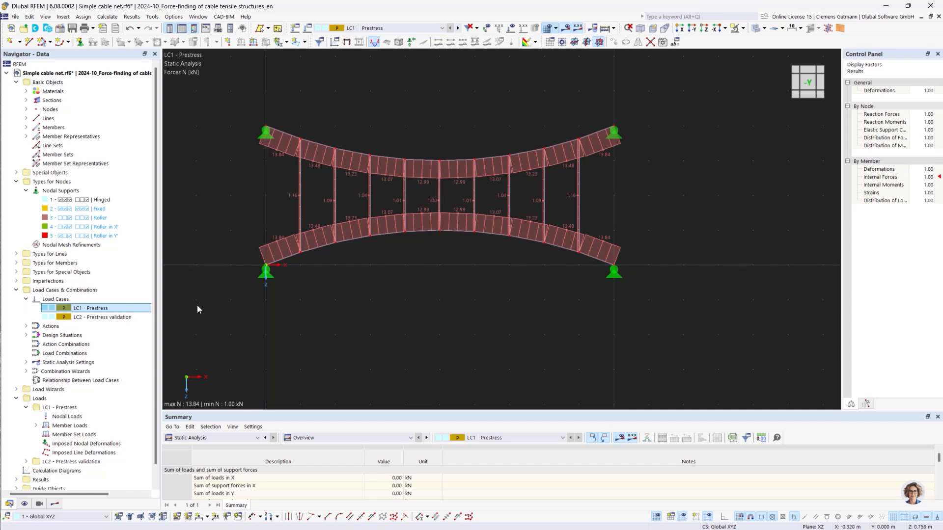
click(457, 28)
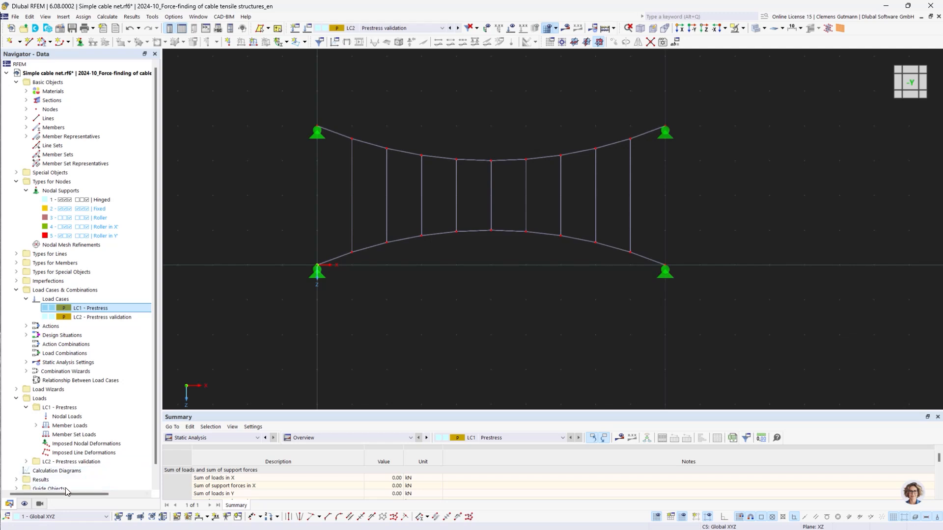
click(514, 30)
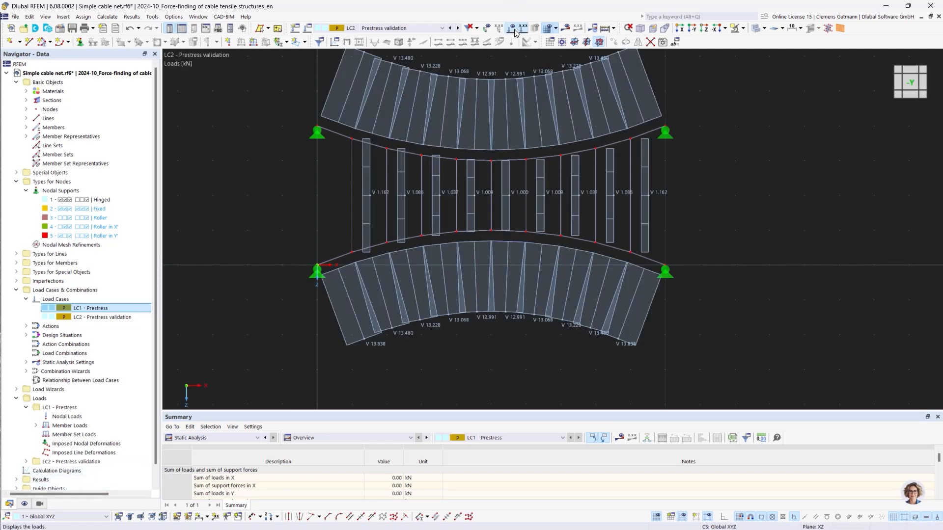
middle_drag(354, 162, 309, 201)
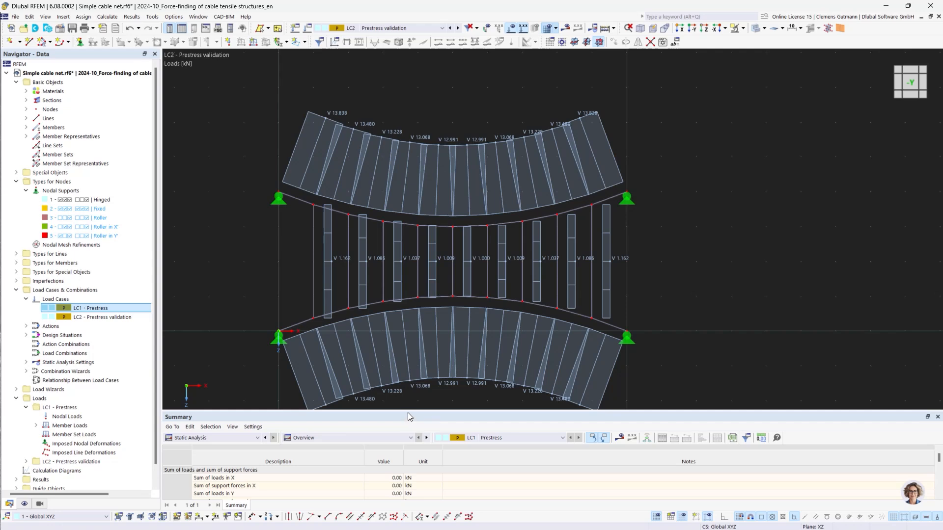
Open the Member Loads table for LC2 and review the imported initial prestress values.
drag(410, 412, 409, 265)
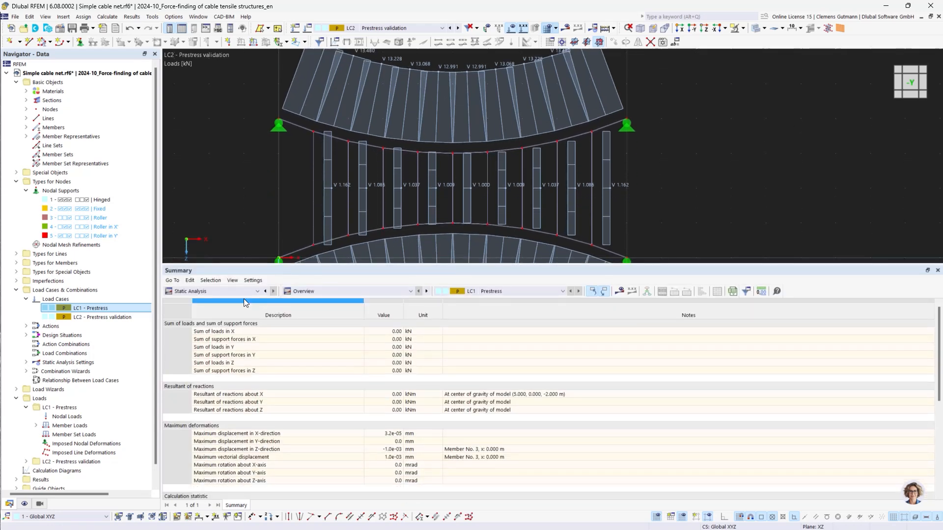
click(240, 291)
click(204, 337)
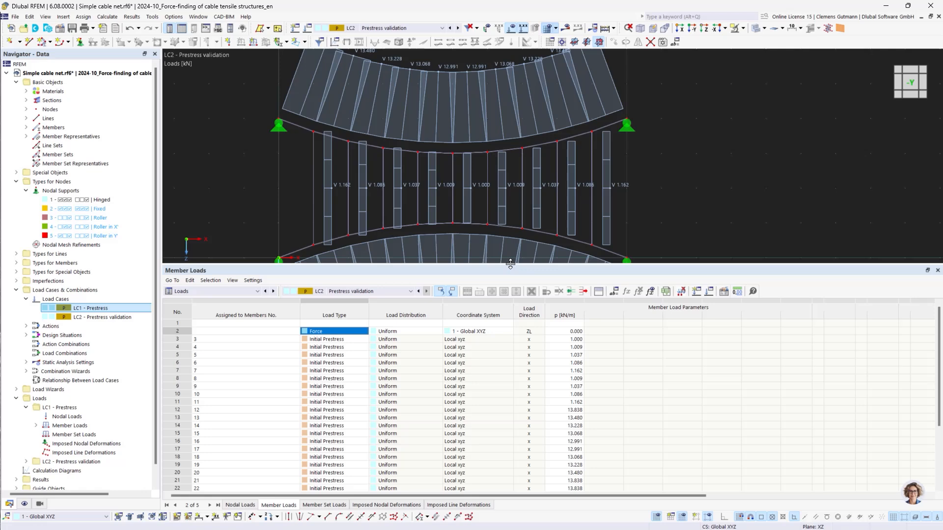
drag(510, 263, 512, 354)
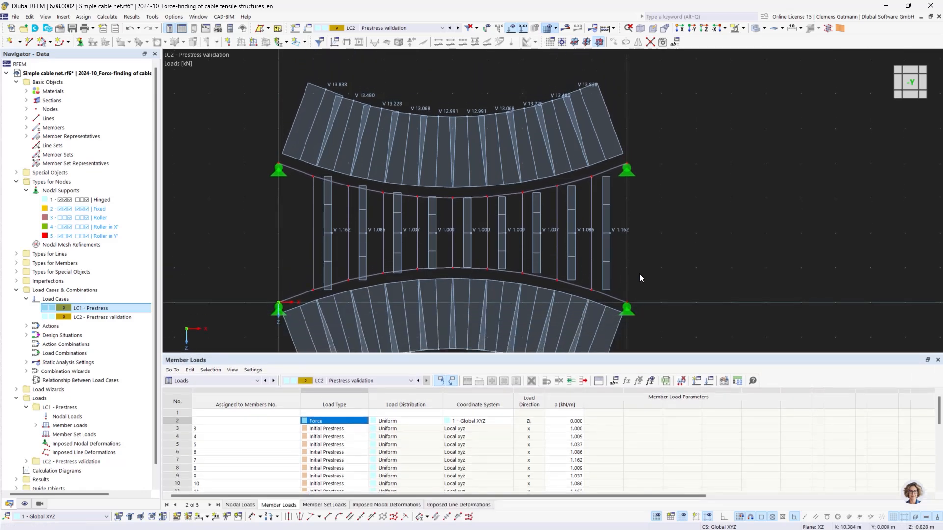
middle_drag(640, 278, 639, 259)
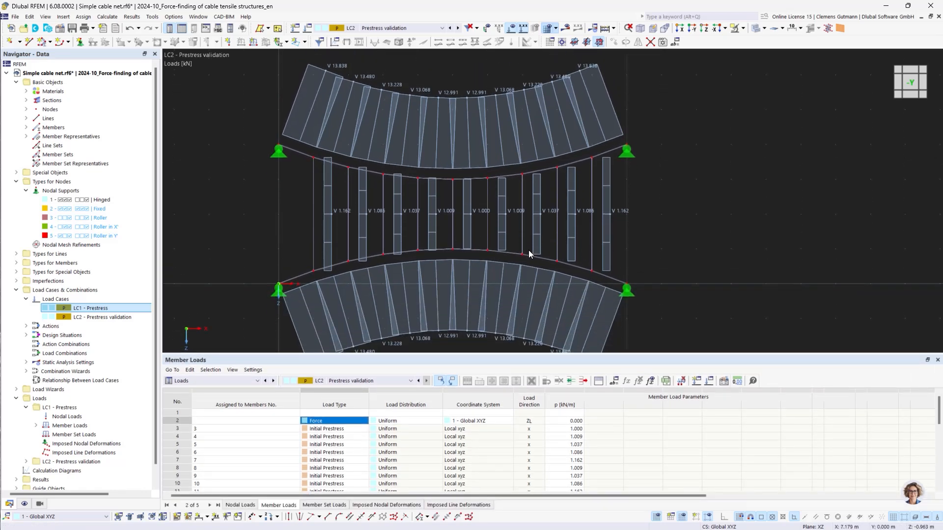
Display the axial forces N for LC2 together with the prestress loads.
click(565, 31)
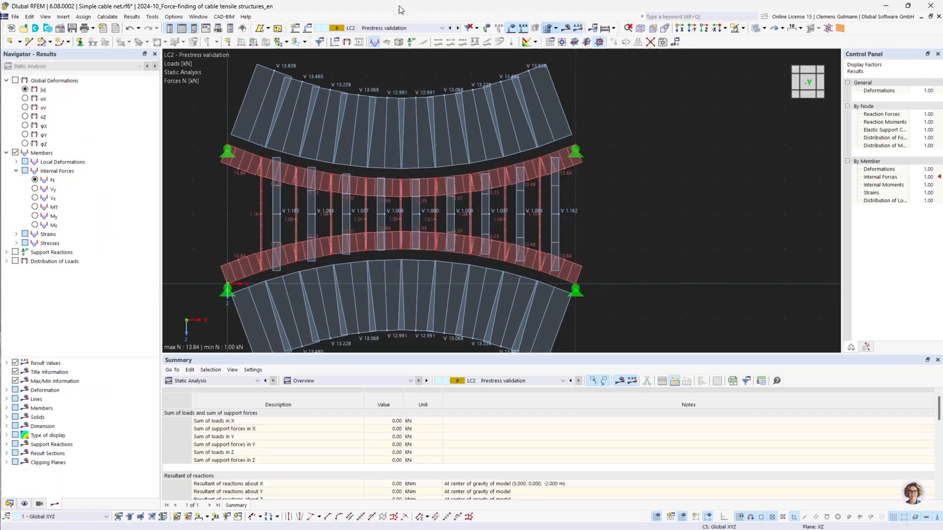
scroll(228, 111, up, 2)
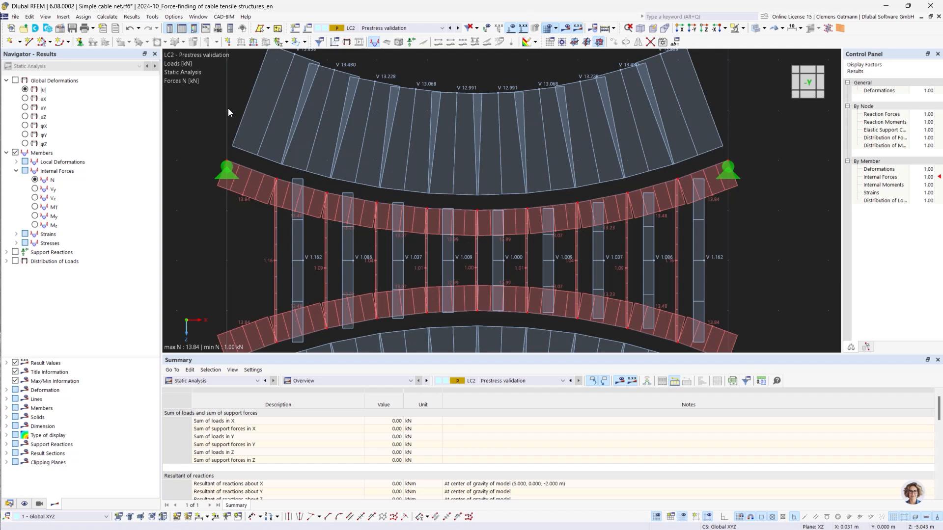
middle_drag(234, 123, 226, 156)
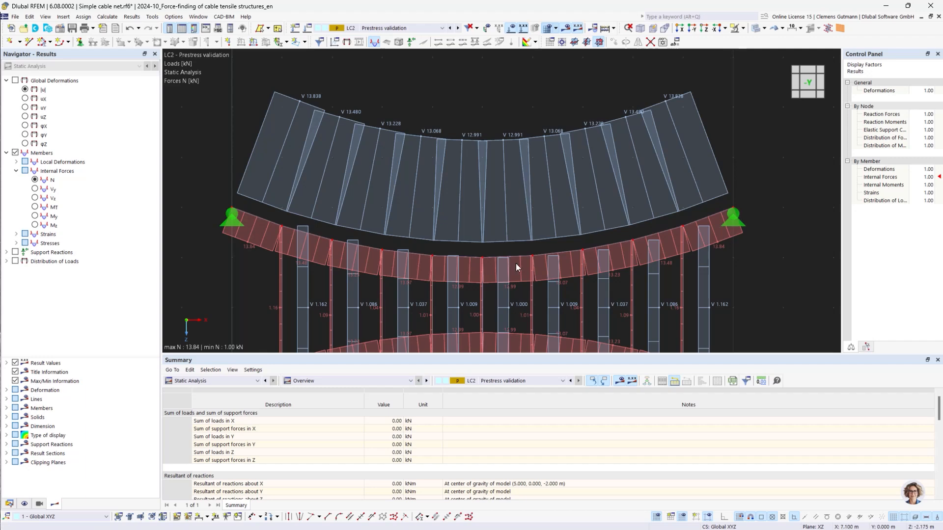
Switch the LC2 result display to global deformations |u| with loads hidden.
click(25, 89)
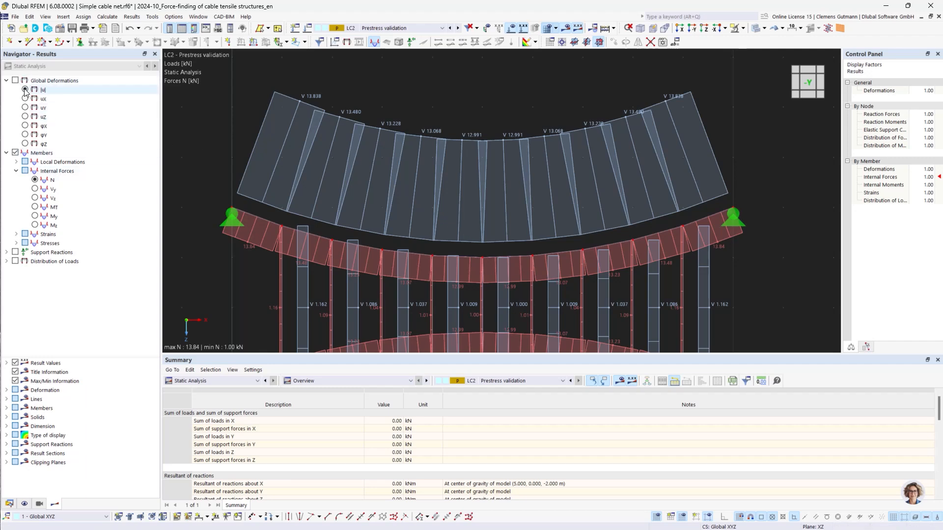
click(511, 29)
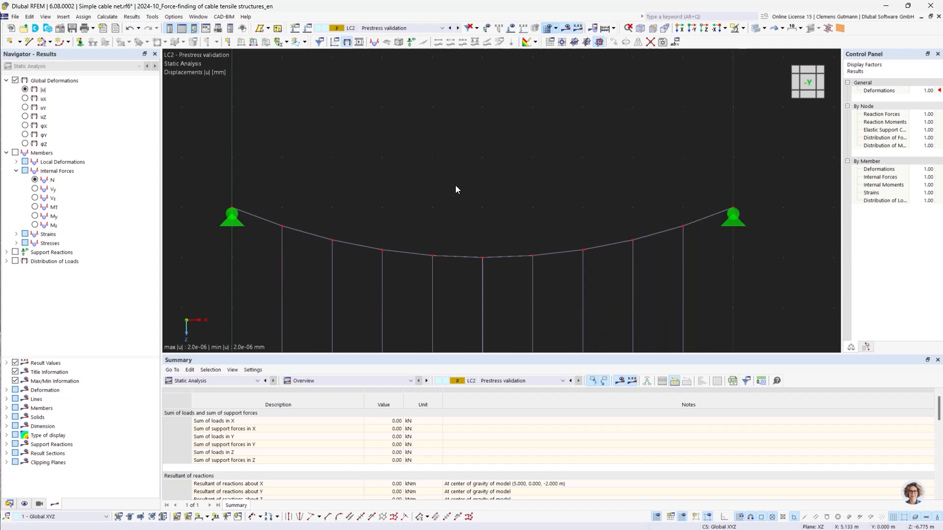
middle_drag(483, 308, 484, 197)
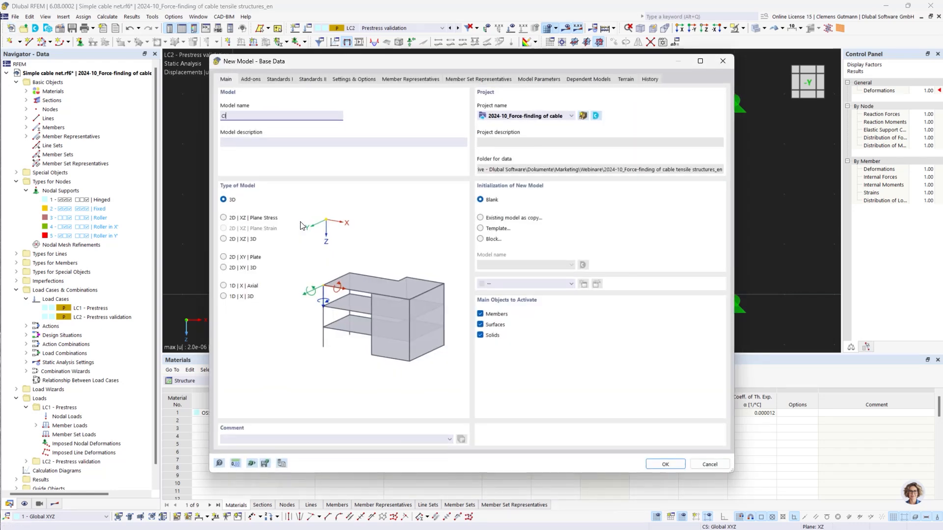
Name the new model Climbing frame and toggle the Surfaces main object.
text(imbing frame)
key(Tab)
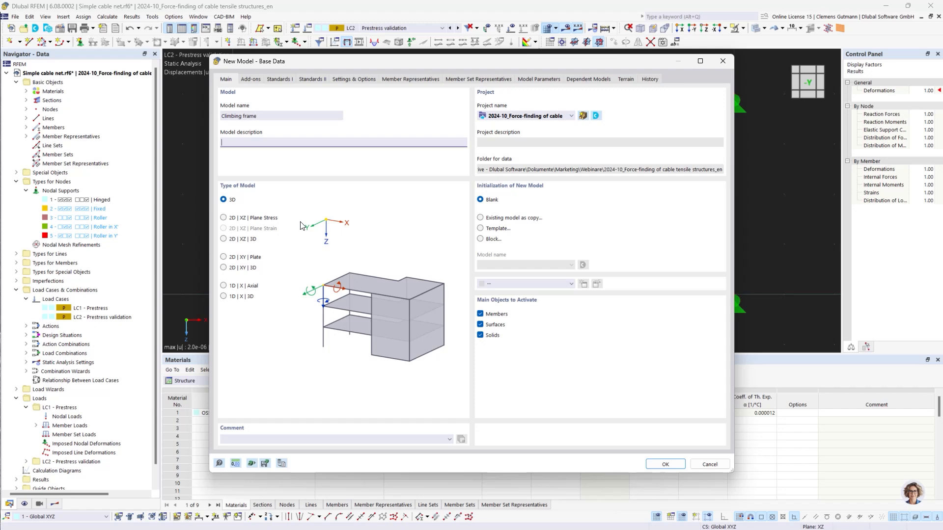
click(480, 324)
Activate the Form-Finding add-on, set the global Z axis upward, and create the model.
click(251, 79)
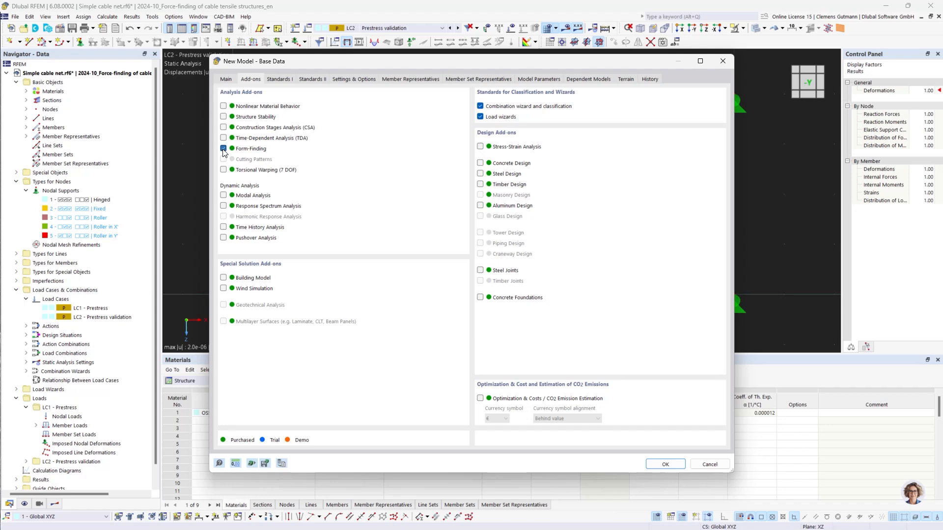
click(343, 80)
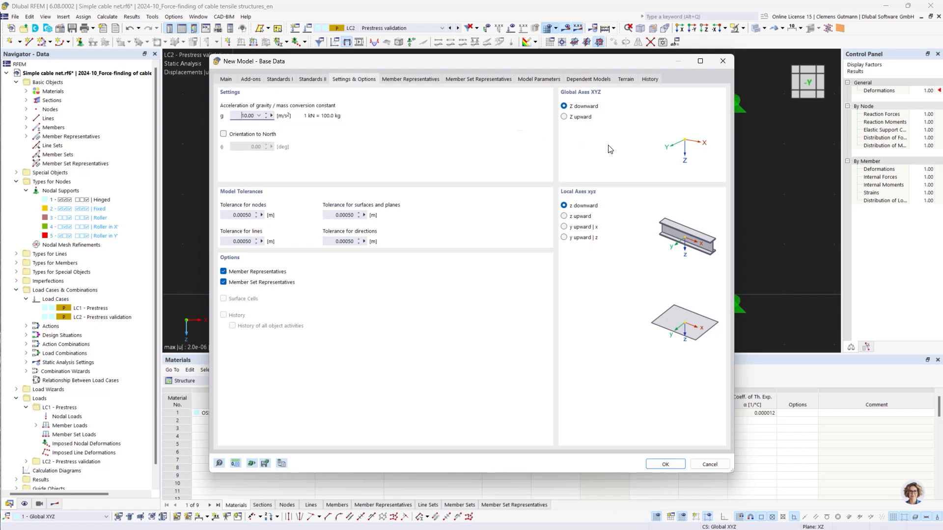
click(565, 118)
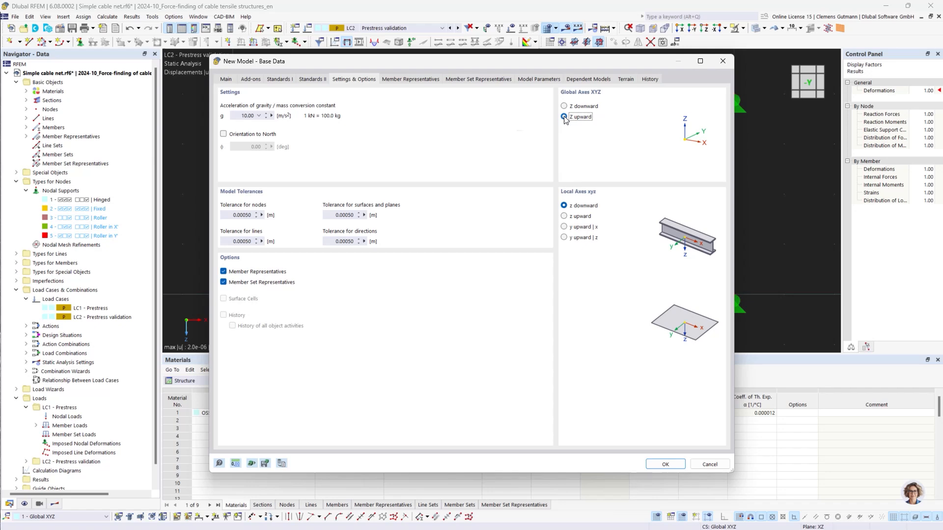
click(667, 464)
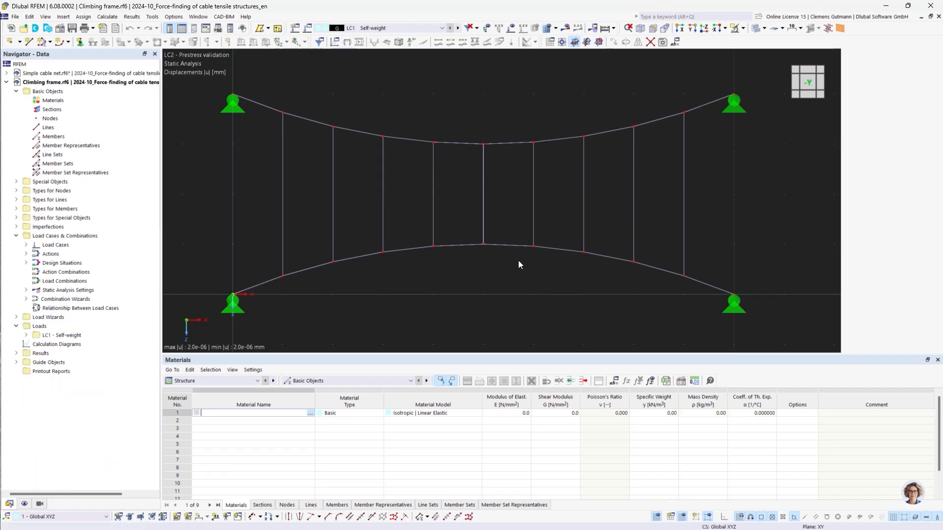
Import Geometry.dxf into the active model with default DXF and conversion settings.
click(15, 16)
mouse_move(149, 287)
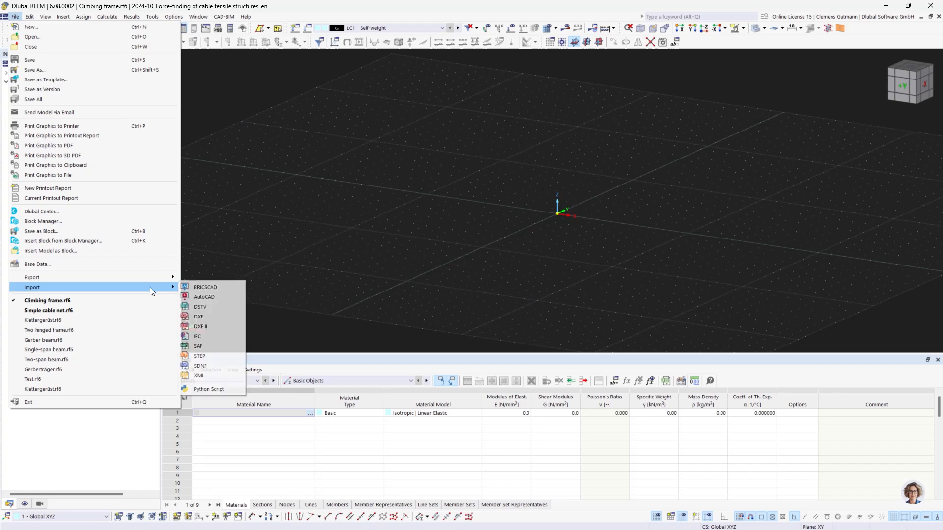
click(207, 317)
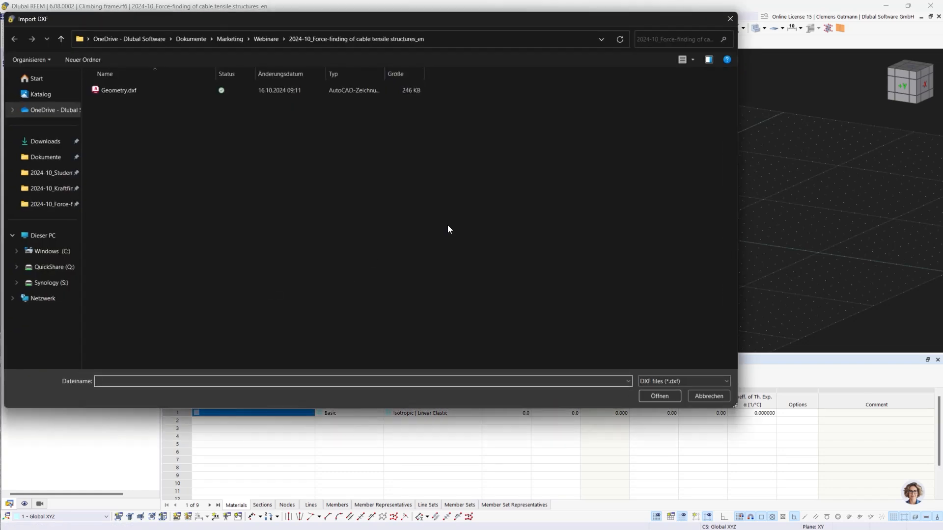
click(152, 92)
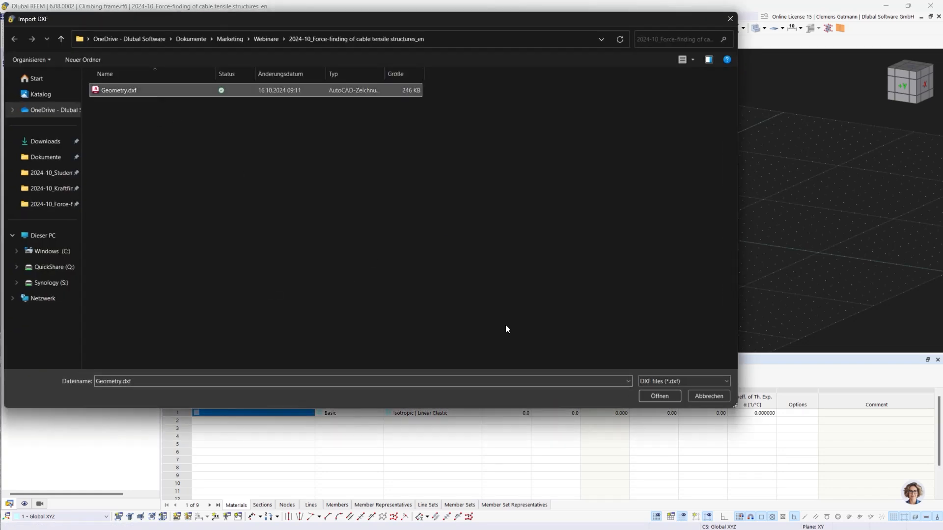
click(674, 397)
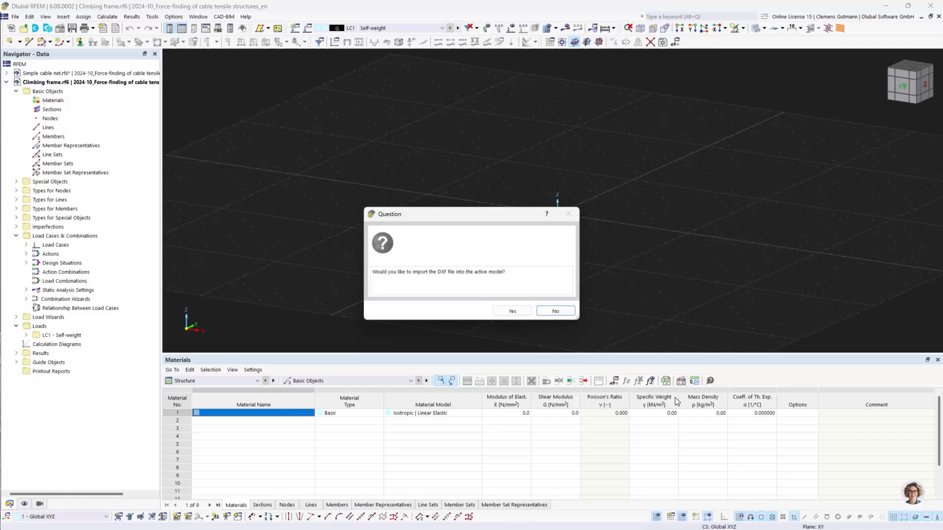
click(514, 313)
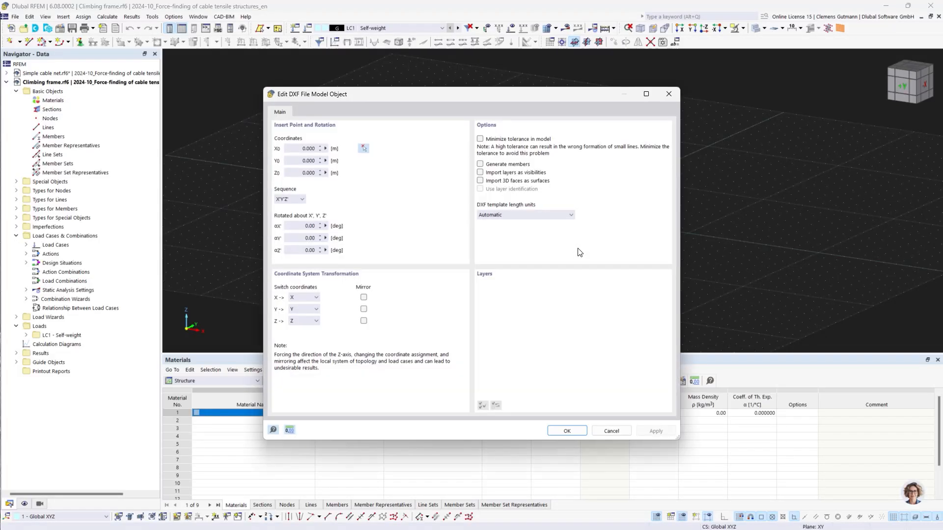
click(577, 432)
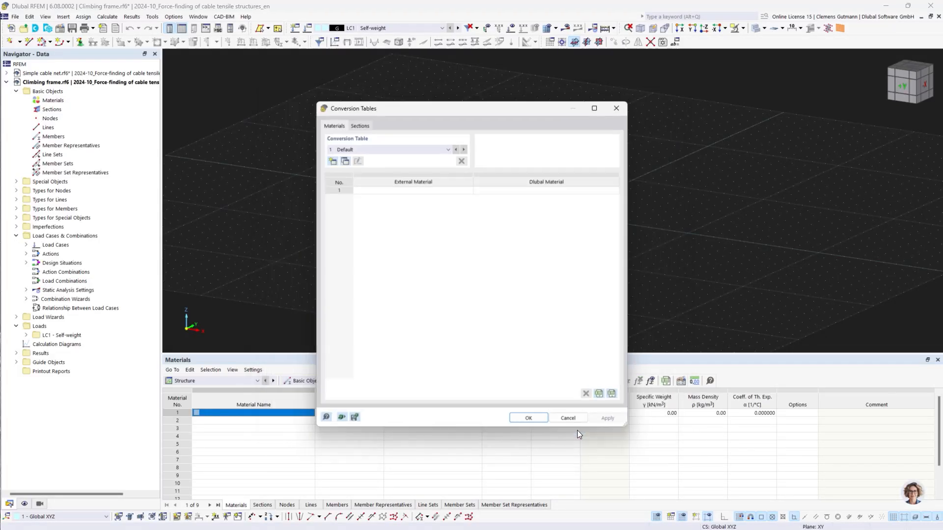
click(506, 421)
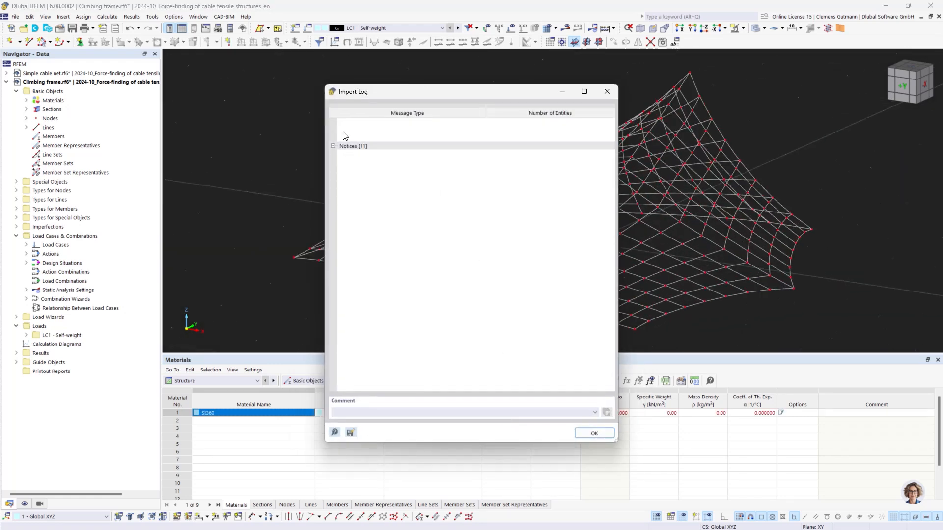
click(335, 148)
click(334, 147)
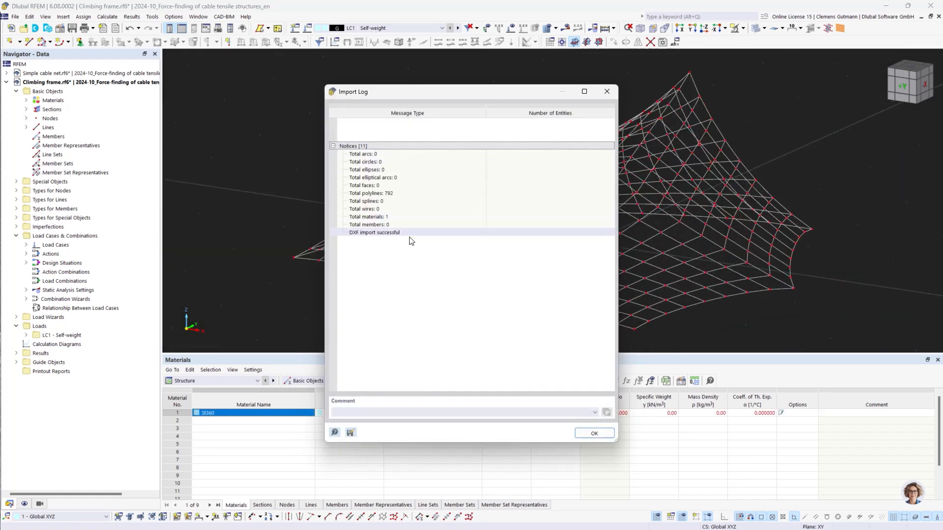
click(593, 435)
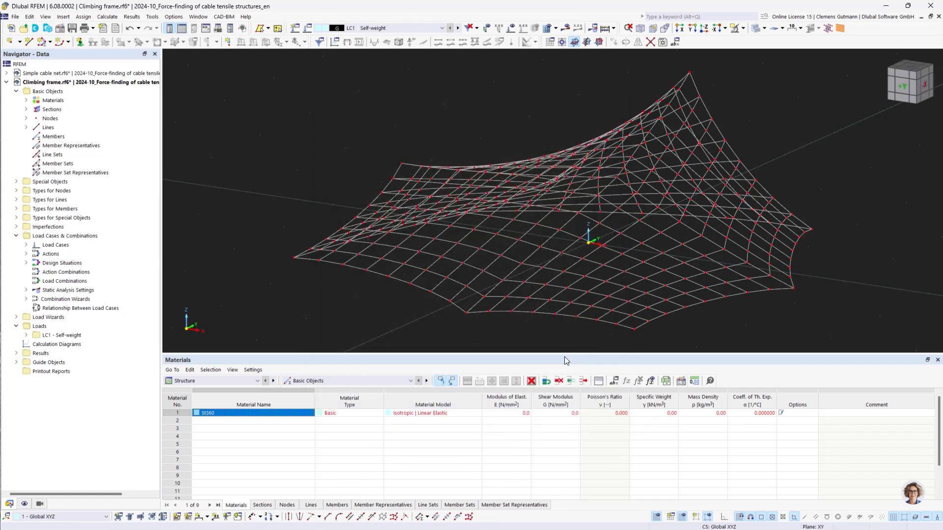
Run the model checks for identical nodes and overlapping lines on the imported net.
scroll(479, 274, down, 2)
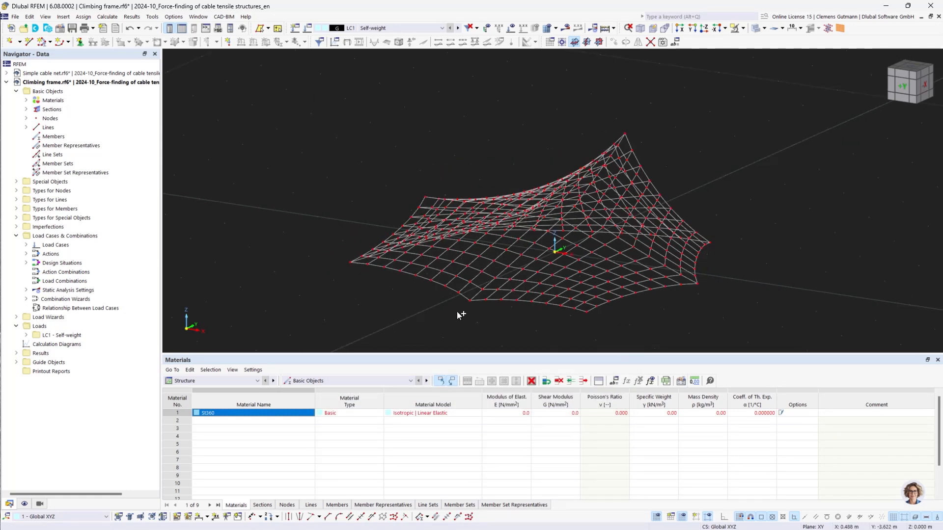
ctrl+middle_drag(457, 315, 607, 320)
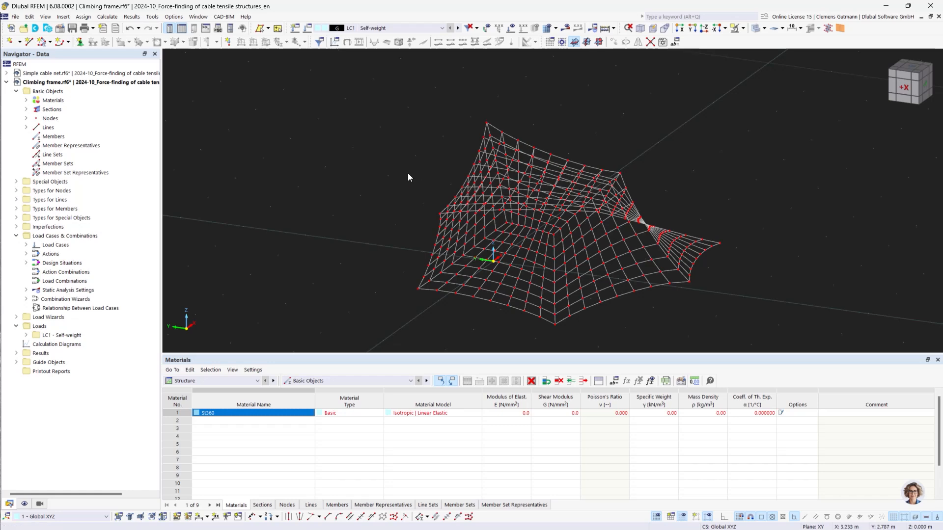
middle_drag(408, 174, 320, 123)
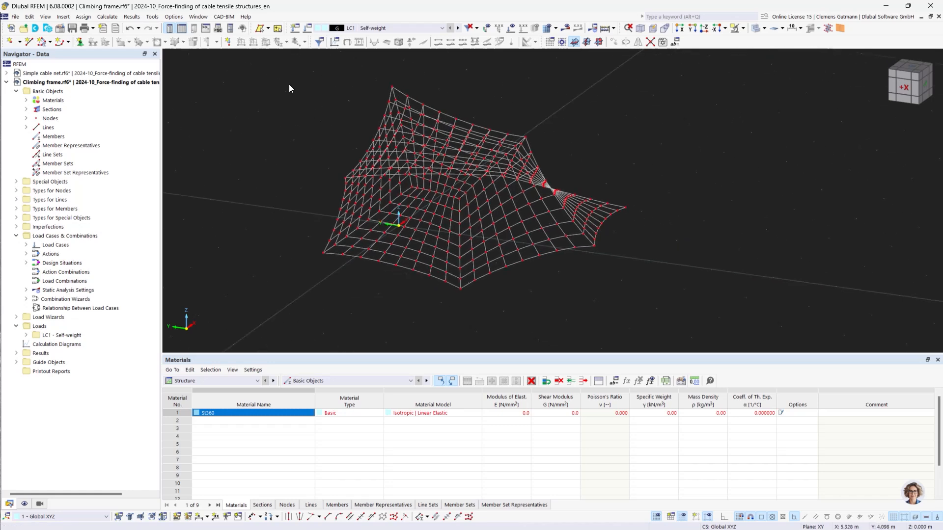
click(198, 19)
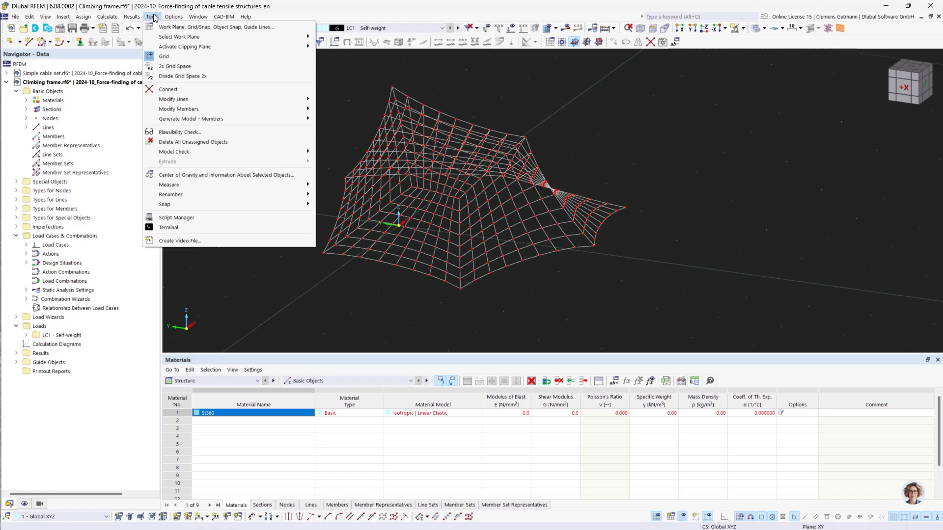
mouse_move(262, 157)
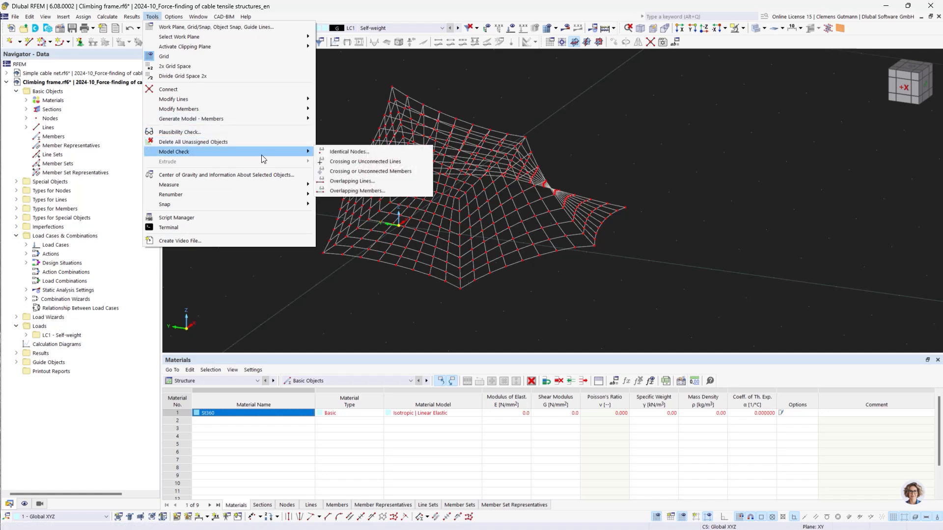
click(365, 155)
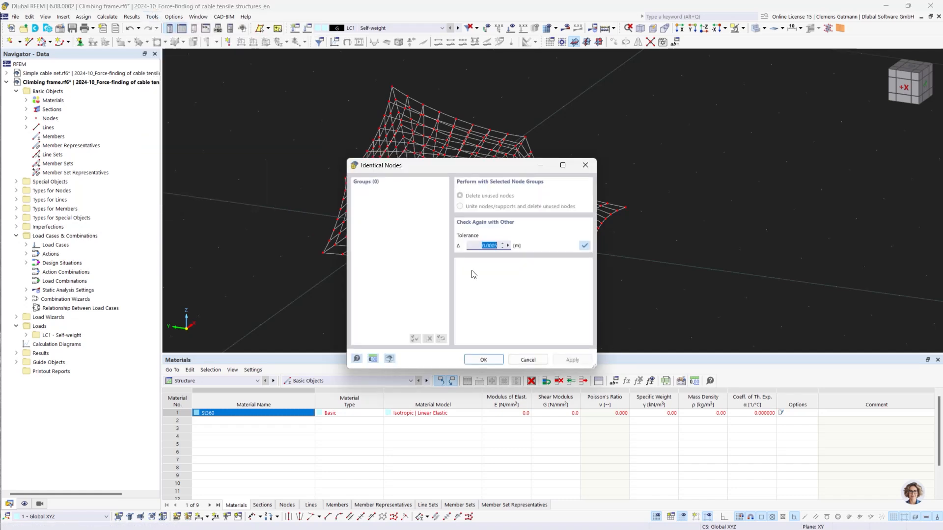
click(527, 360)
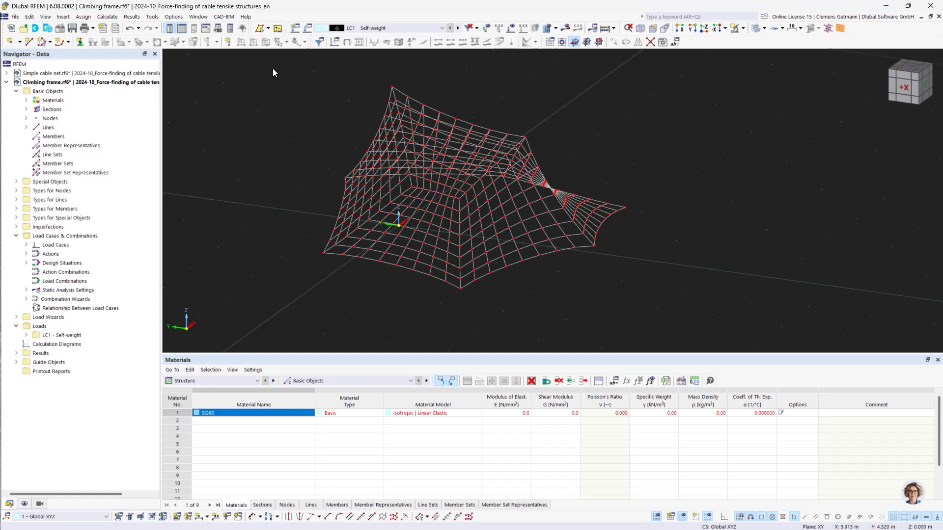
click(152, 16)
mouse_move(302, 154)
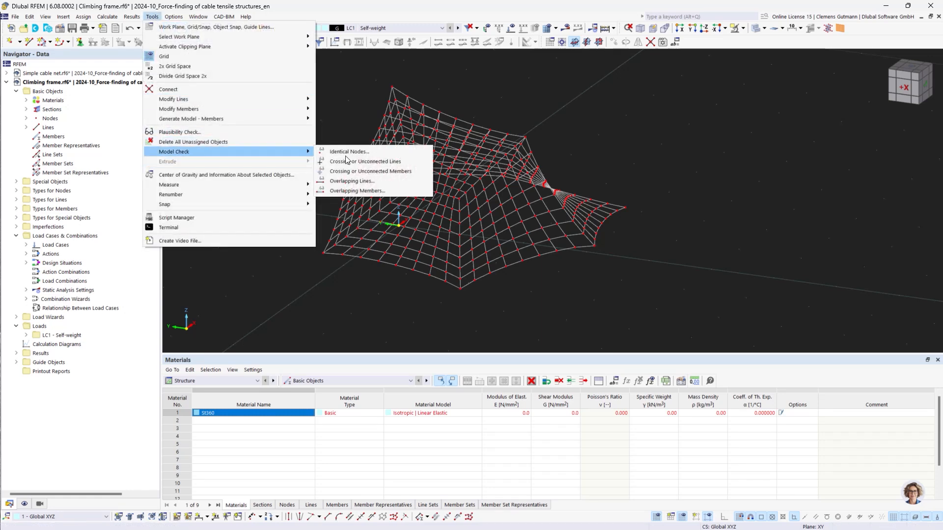
click(382, 181)
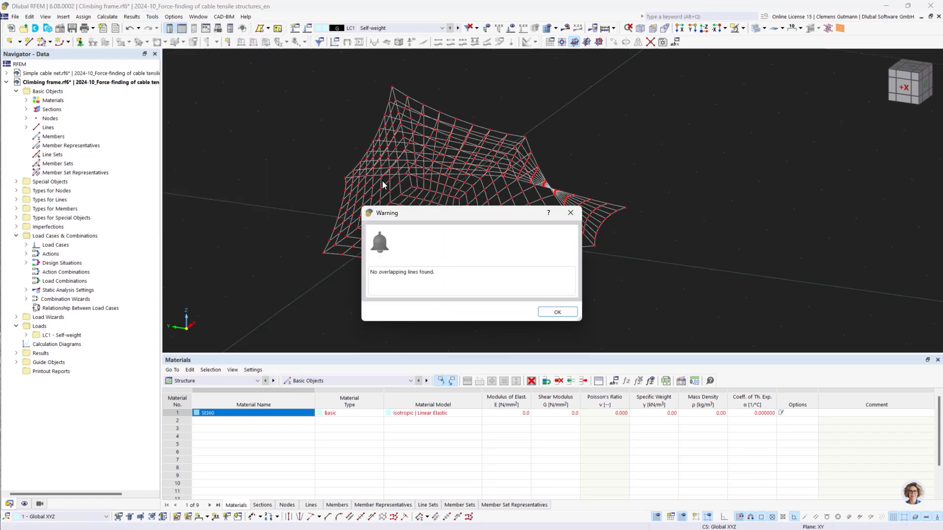
click(556, 312)
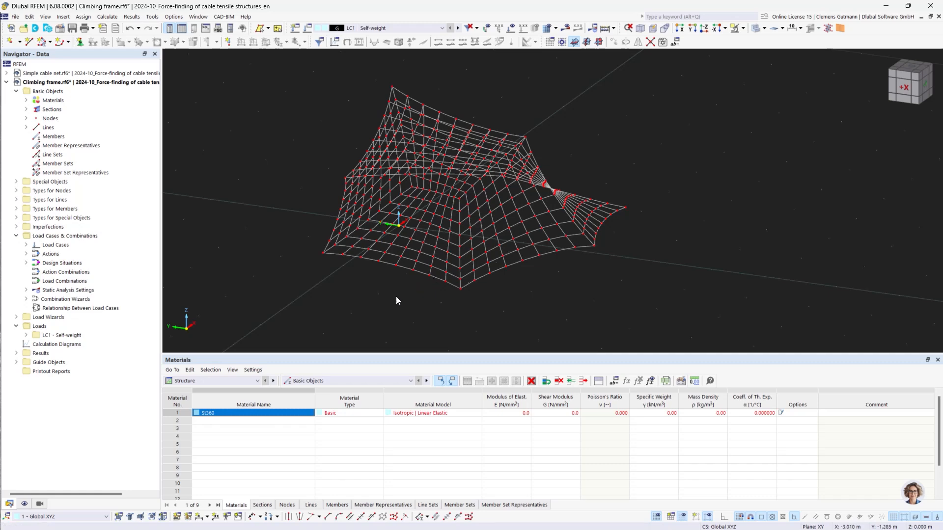
Replace the St360 material with OSS VERZ | FATZER from the material library.
click(26, 101)
right_click(52, 109)
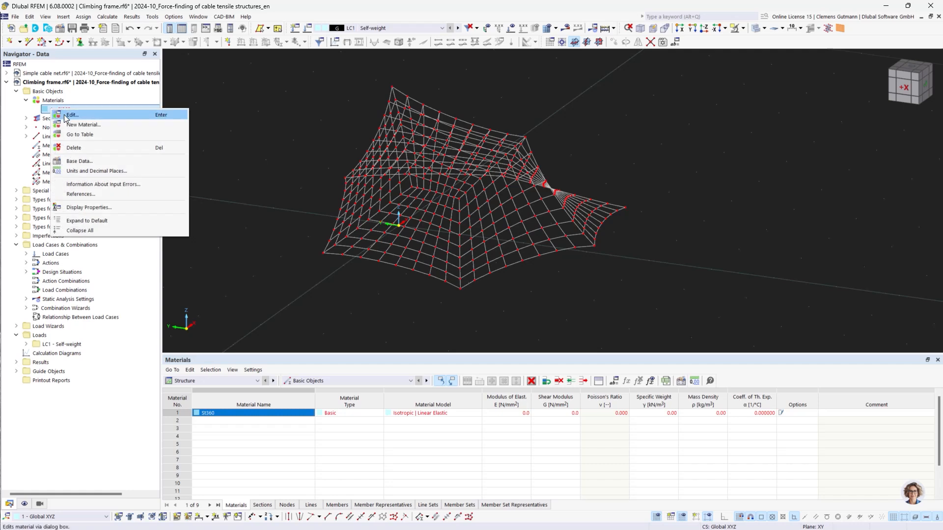
click(68, 115)
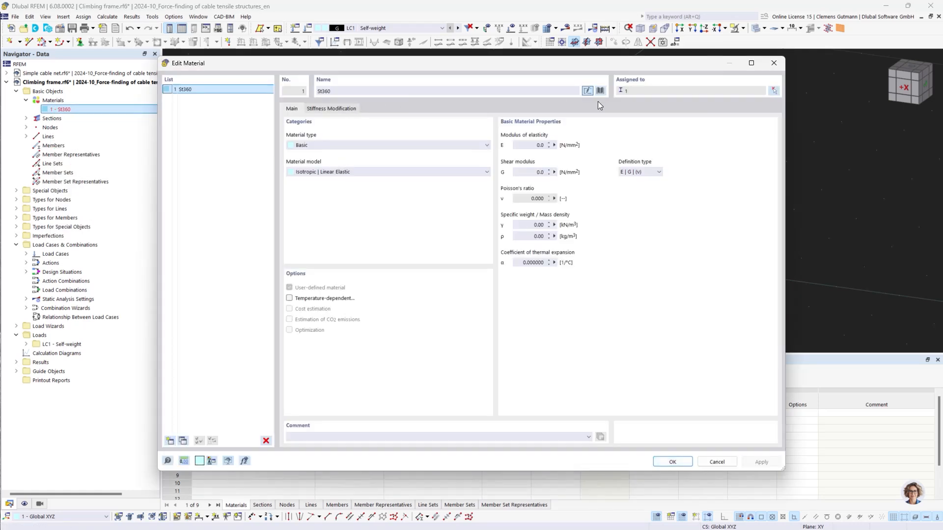
double_click(375, 91)
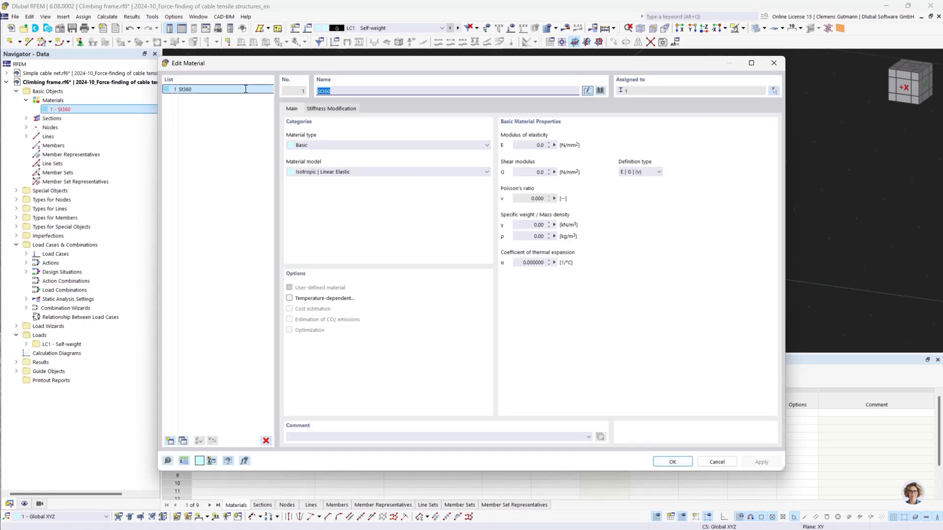
text(Fatz)
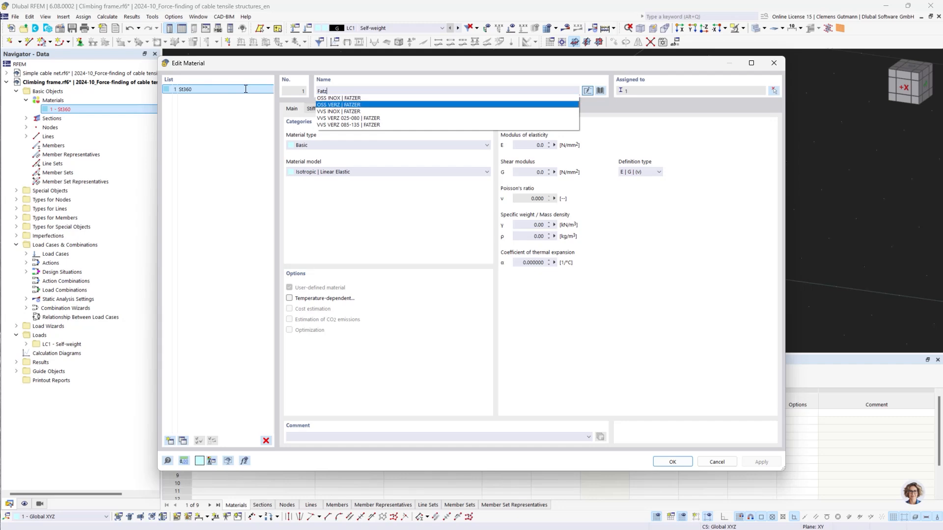
click(325, 105)
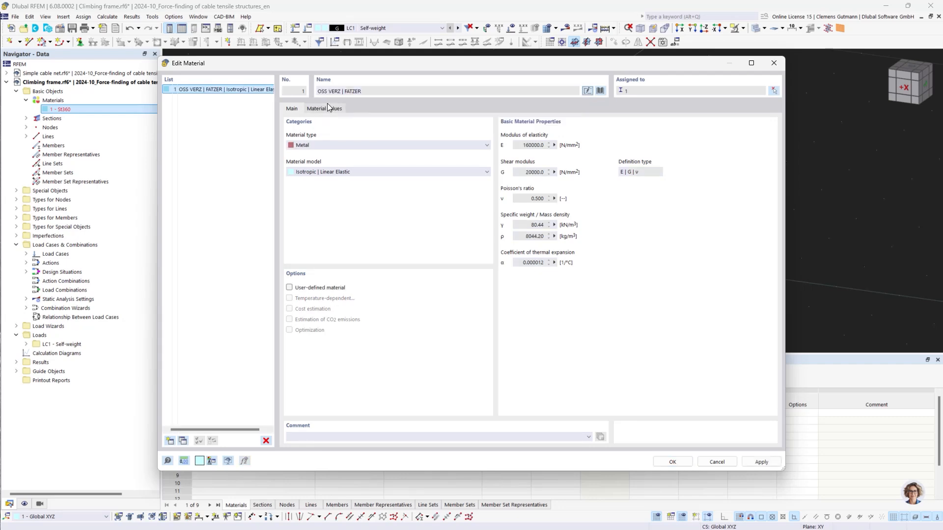
click(672, 462)
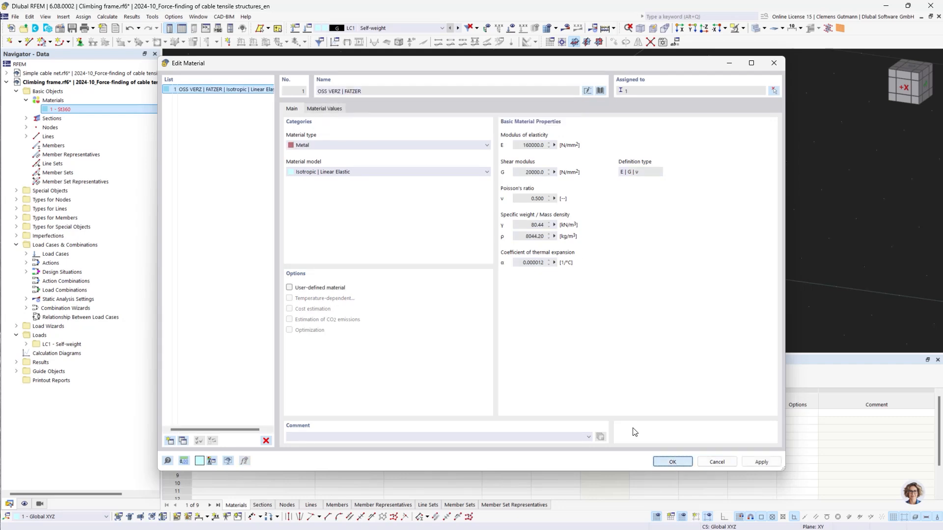
Change the Net section to a round bar section with a 10 mm diameter.
click(25, 118)
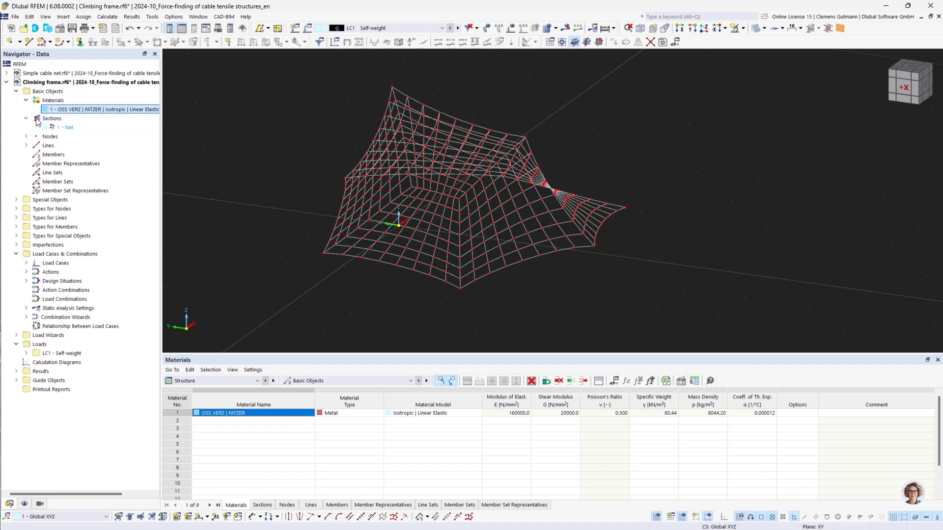
right_click(60, 128)
click(70, 130)
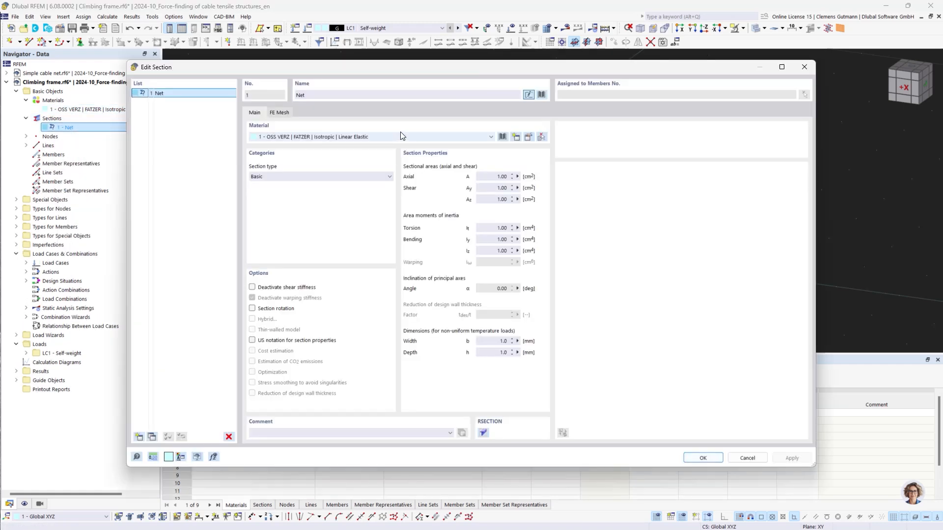
click(542, 98)
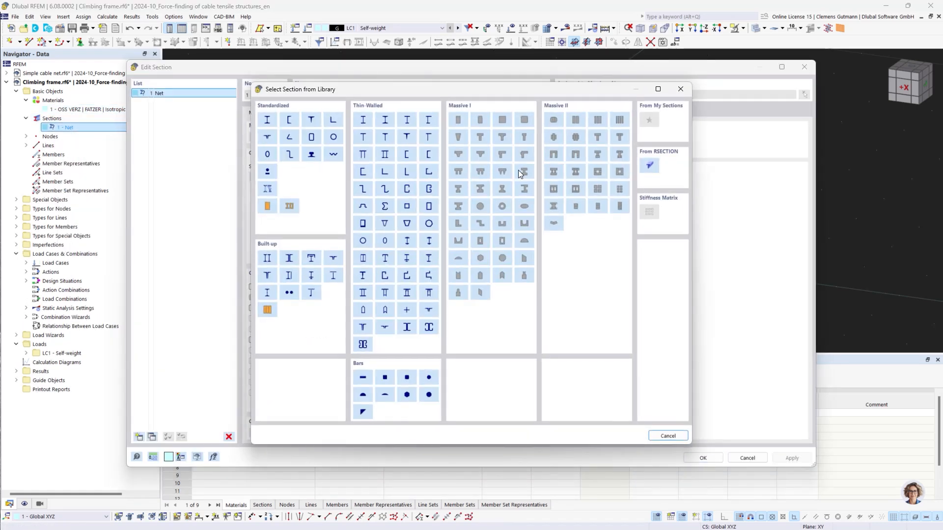
click(429, 377)
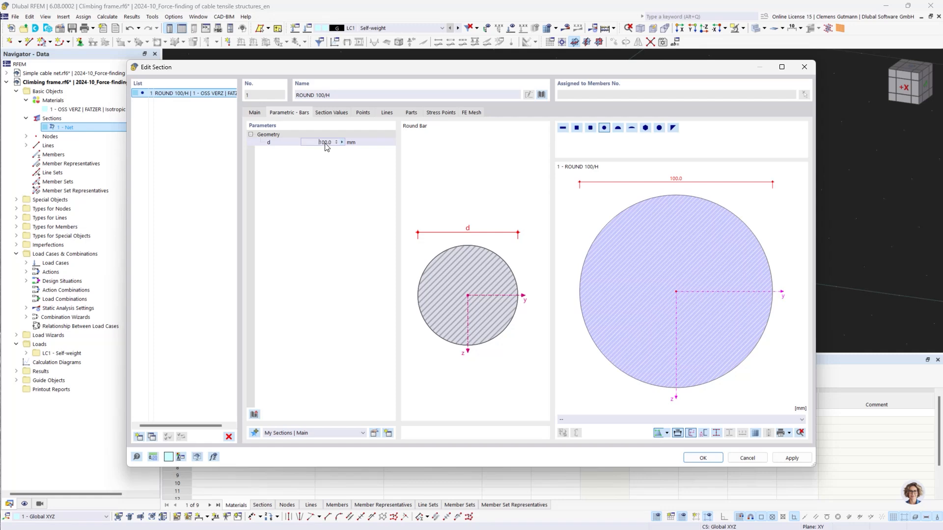
click(324, 142)
key(Delete)
click(687, 458)
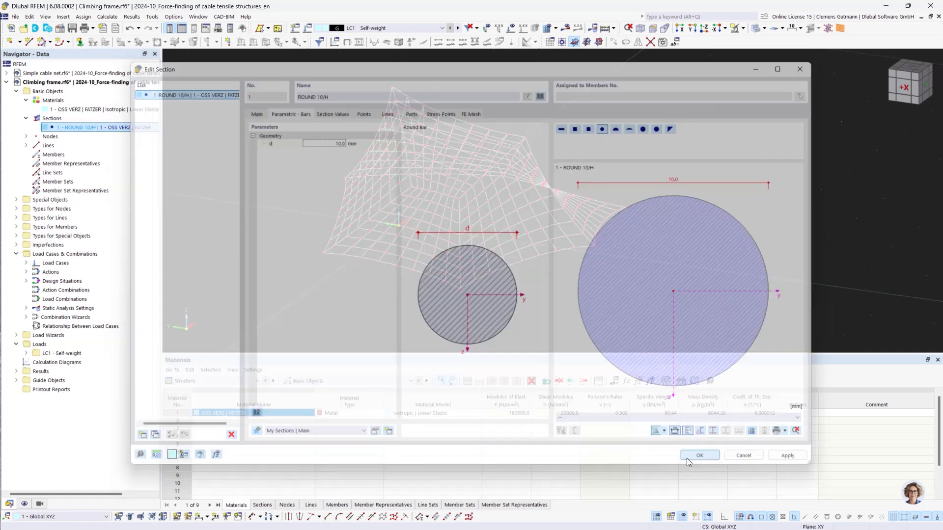
Create cable members on all imported lines 1-792 by window-selecting the whole net.
right_click(47, 156)
click(75, 171)
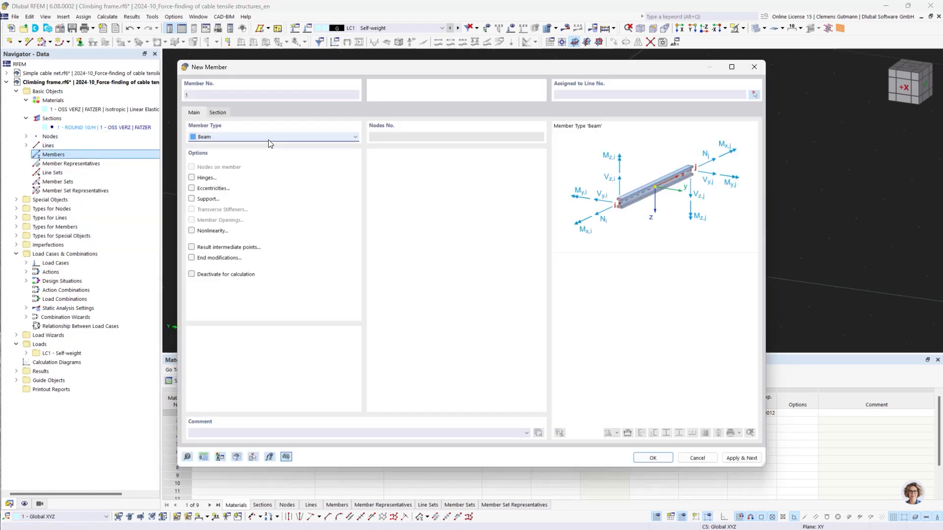
click(269, 138)
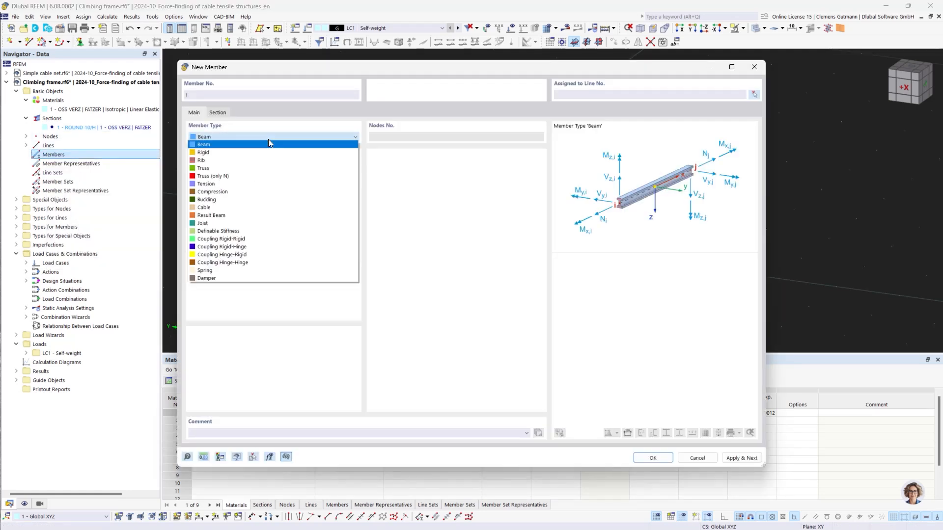
click(227, 207)
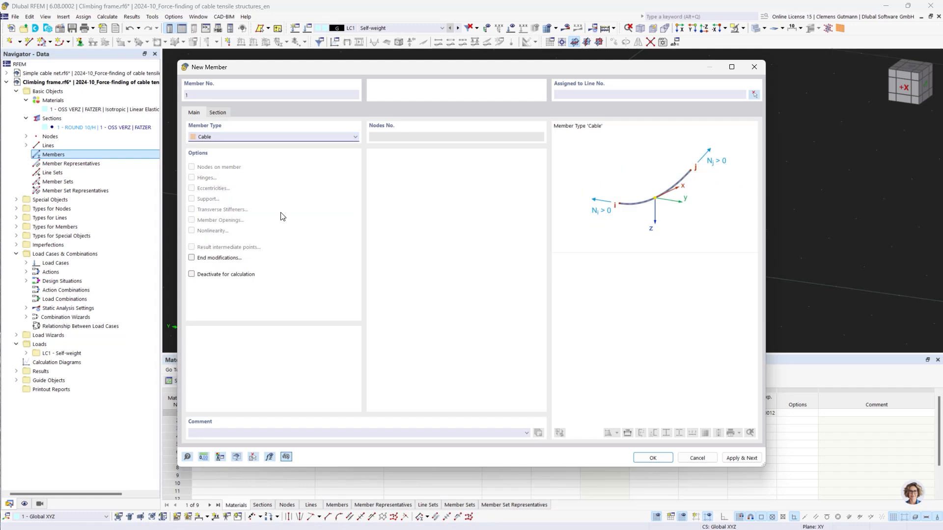
click(754, 95)
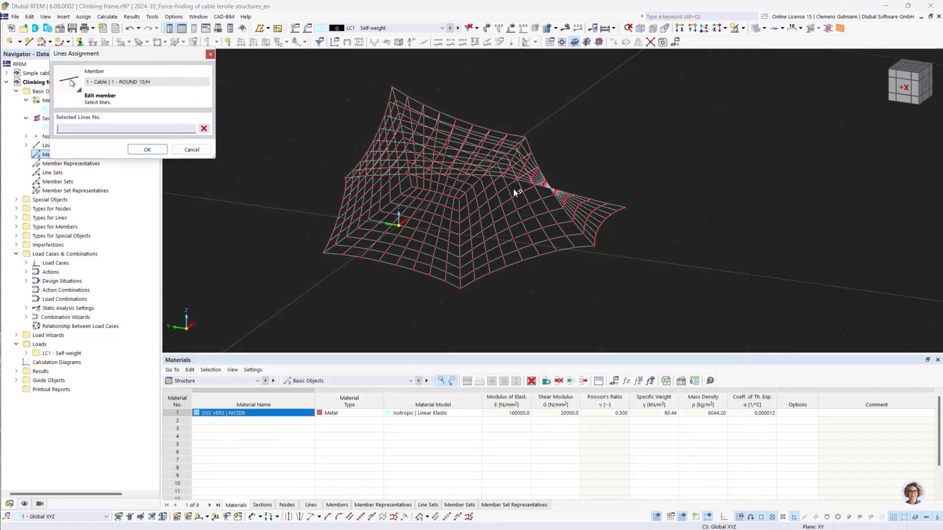
drag(275, 80, 692, 303)
click(148, 149)
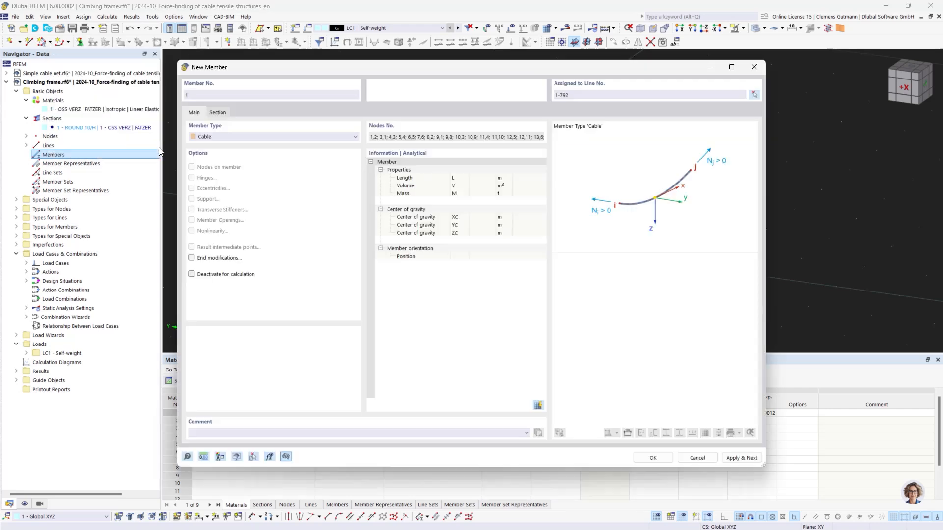
click(652, 458)
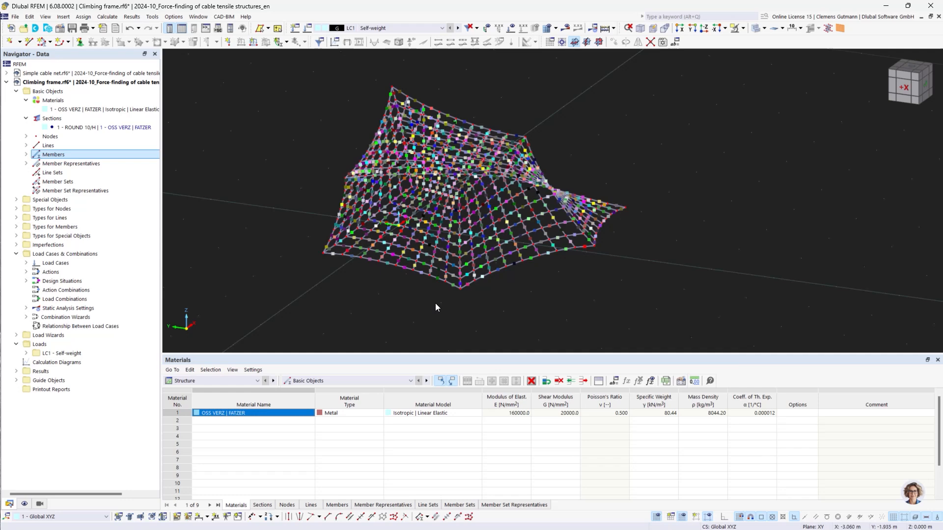
Hide member representatives in the display settings.
scroll(431, 170, up, 1)
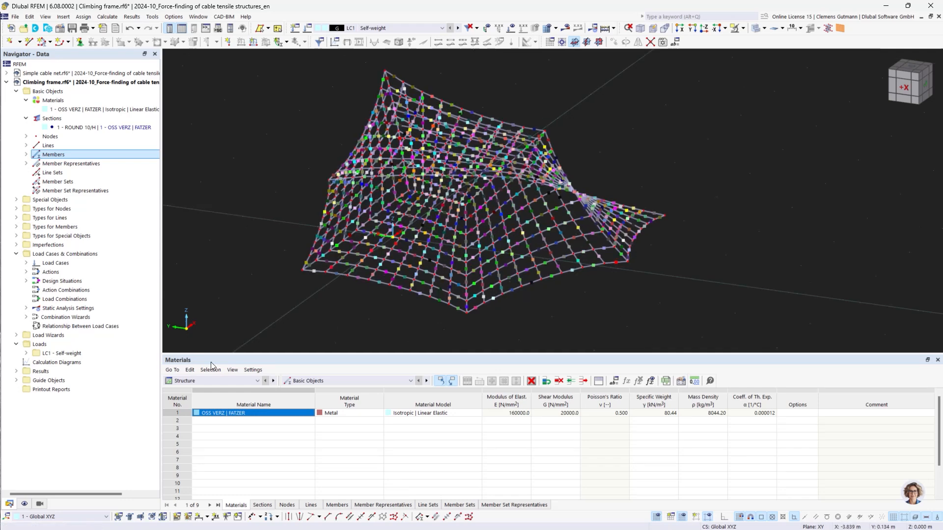
click(25, 504)
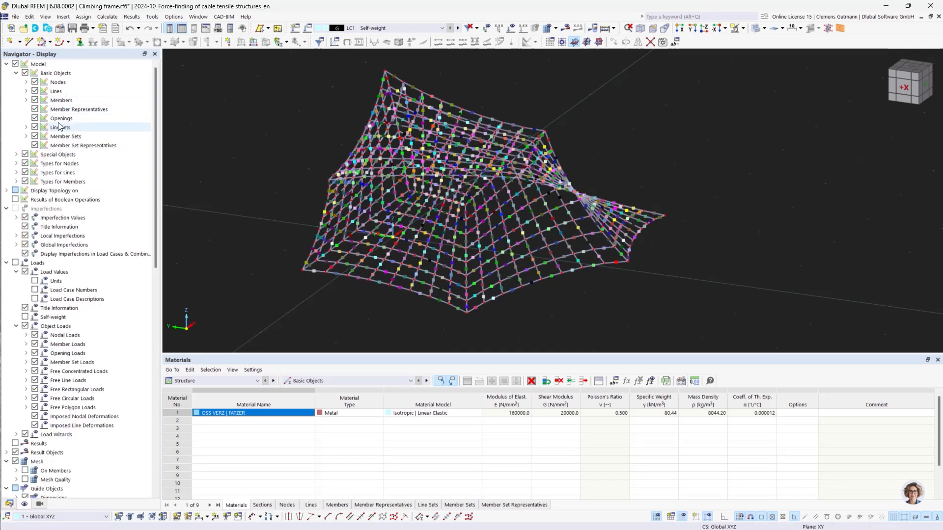
click(36, 110)
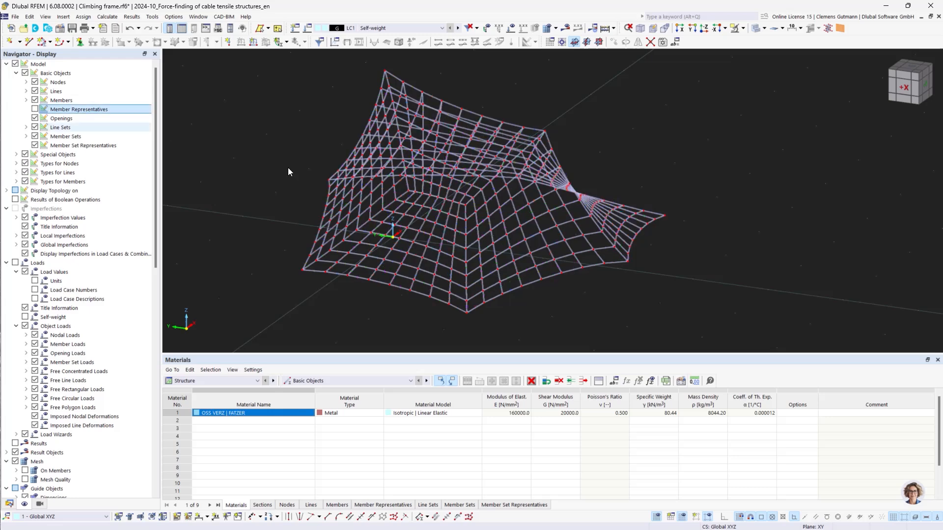
click(10, 505)
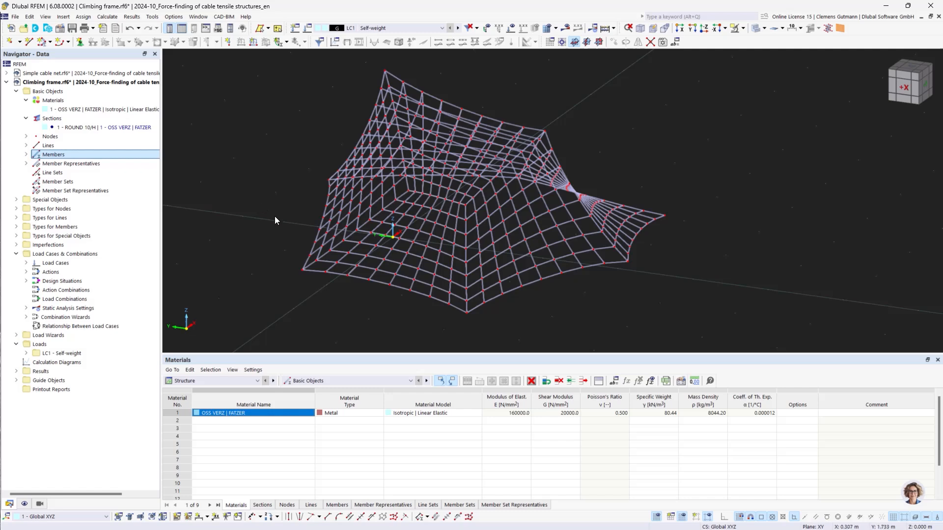
Assign the Hinged nodal support to the corner nodes around the net's boundary, picking them graphically.
click(16, 208)
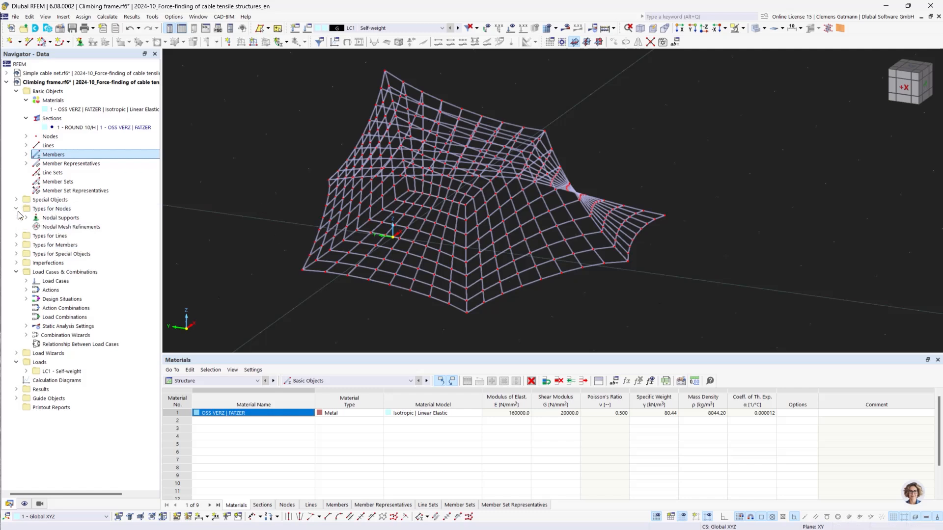
click(26, 218)
right_click(73, 227)
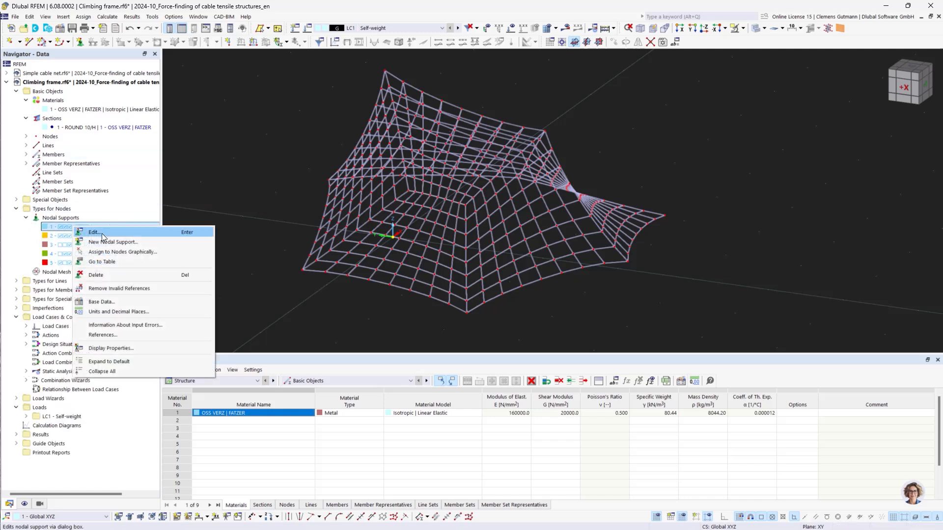
click(104, 234)
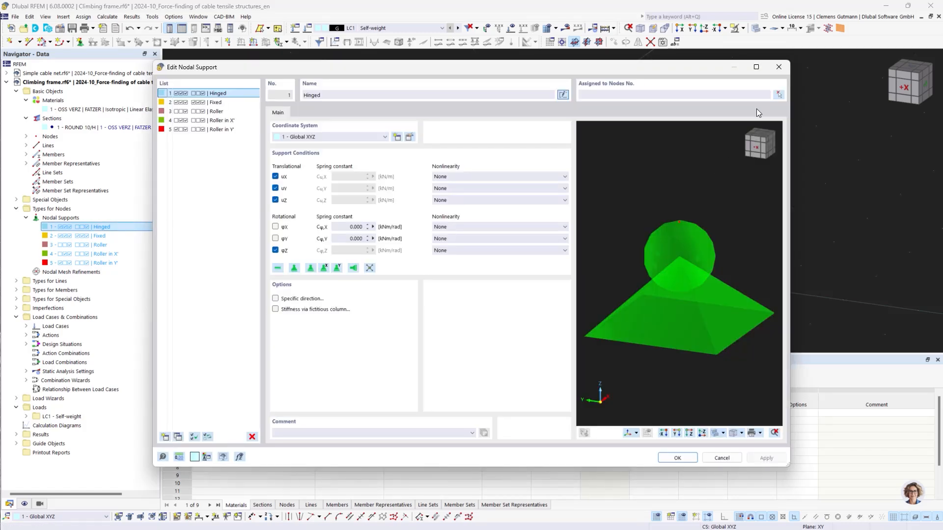
click(778, 95)
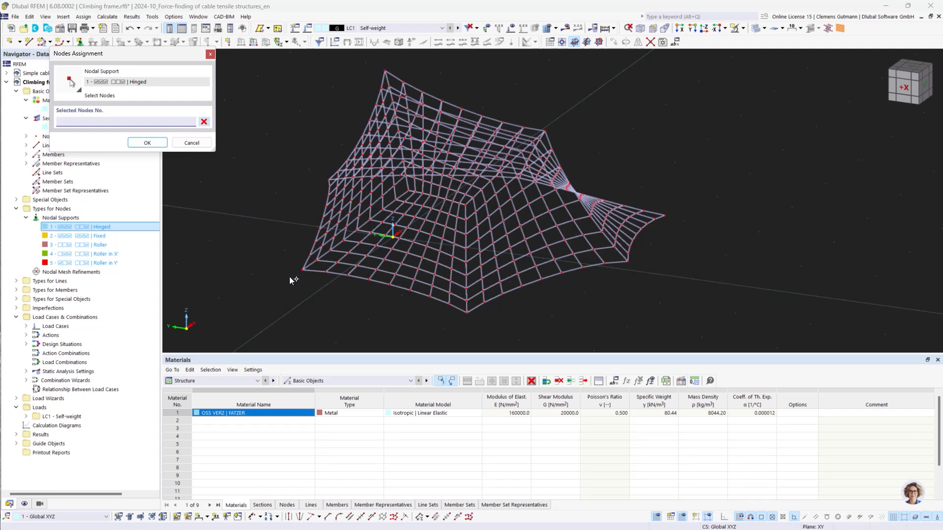
click(303, 269)
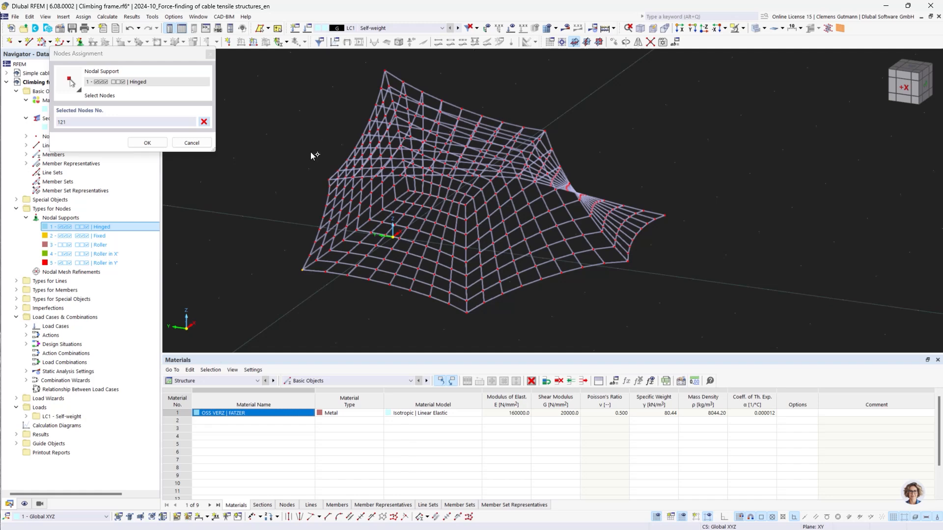
click(329, 180)
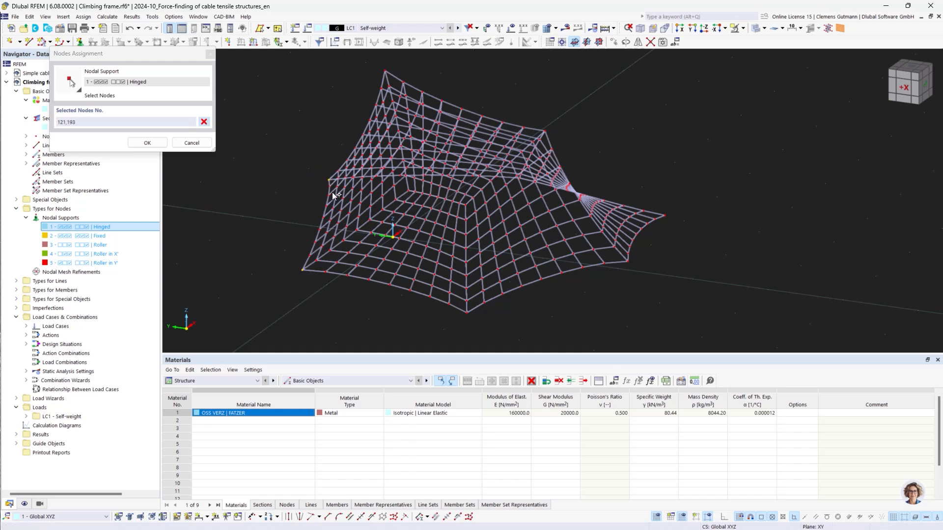
click(467, 313)
ctrl+middle_drag(709, 282, 568, 332)
click(556, 331)
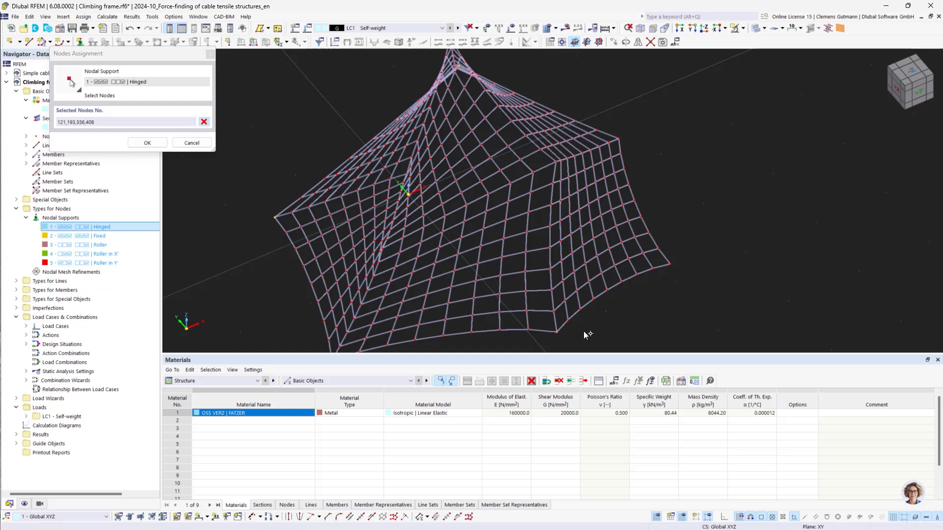
click(671, 265)
ctrl+middle_drag(612, 313, 581, 211)
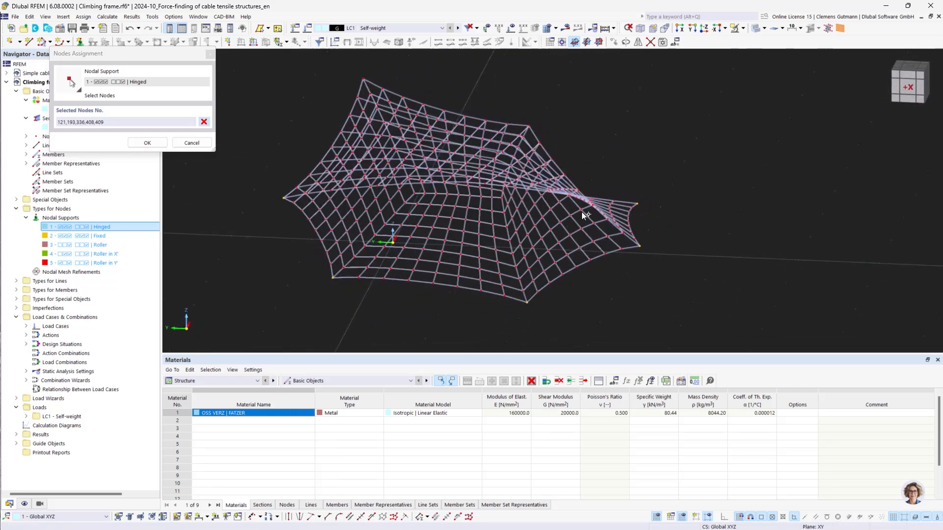
click(528, 126)
click(363, 79)
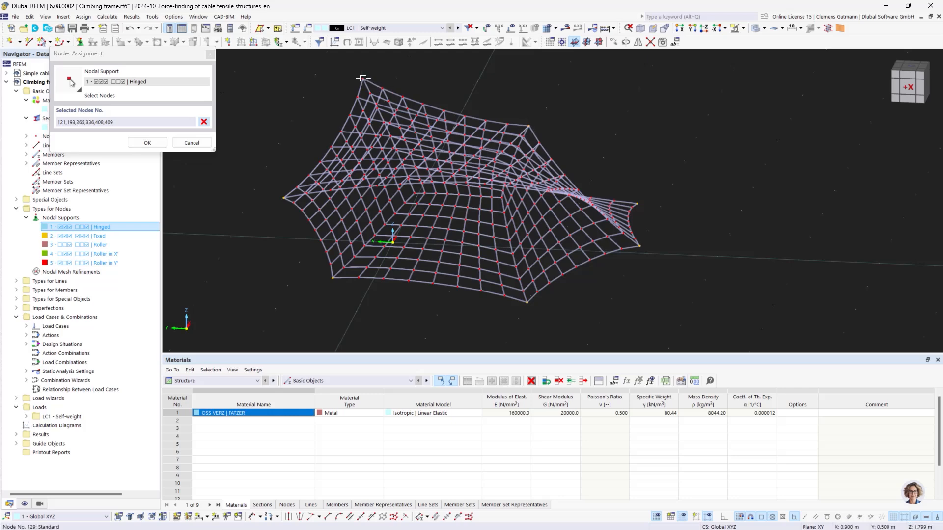
ctrl+middle_drag(495, 242, 537, 226)
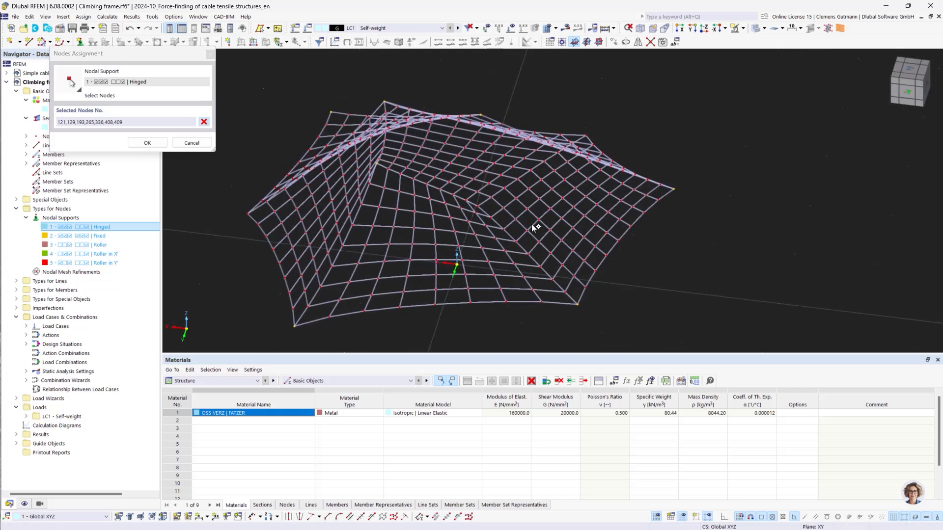
click(476, 204)
click(586, 136)
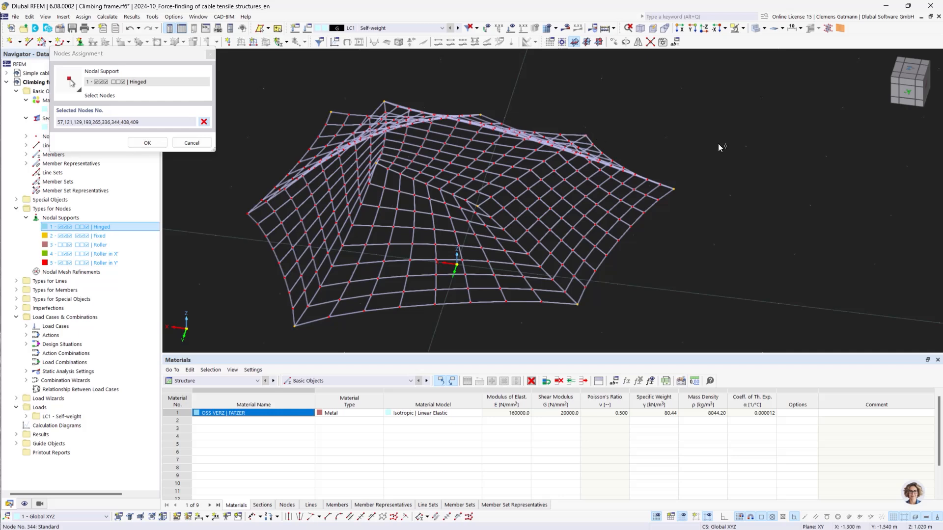
click(248, 213)
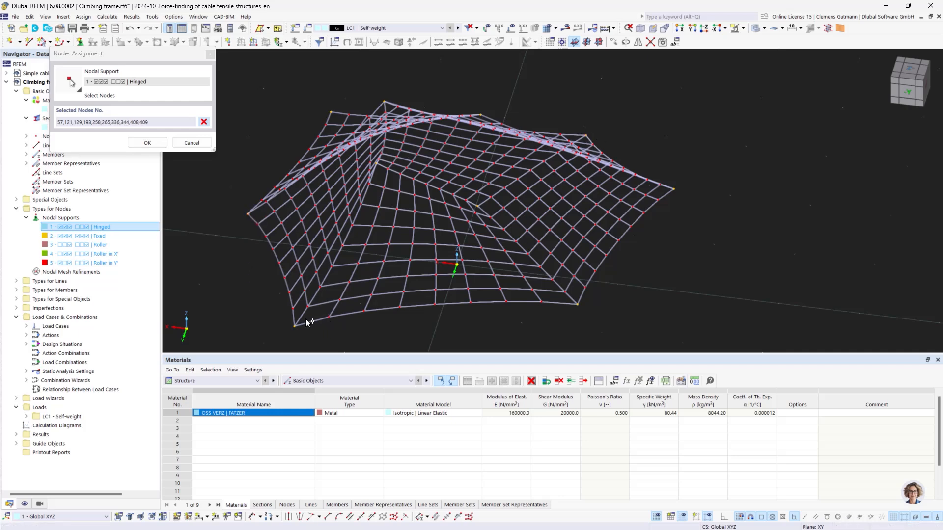
scroll(513, 171, down, 2)
ctrl+middle_drag(514, 171, 482, 236)
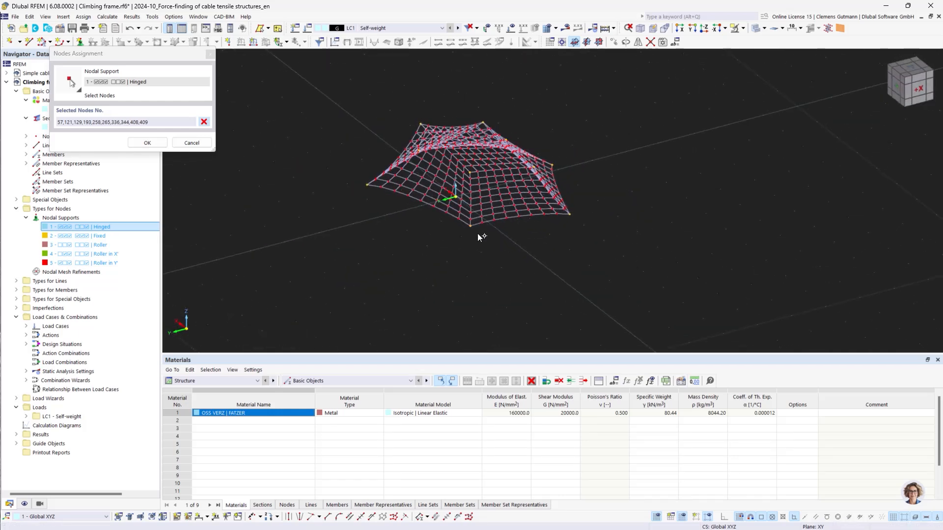
click(160, 145)
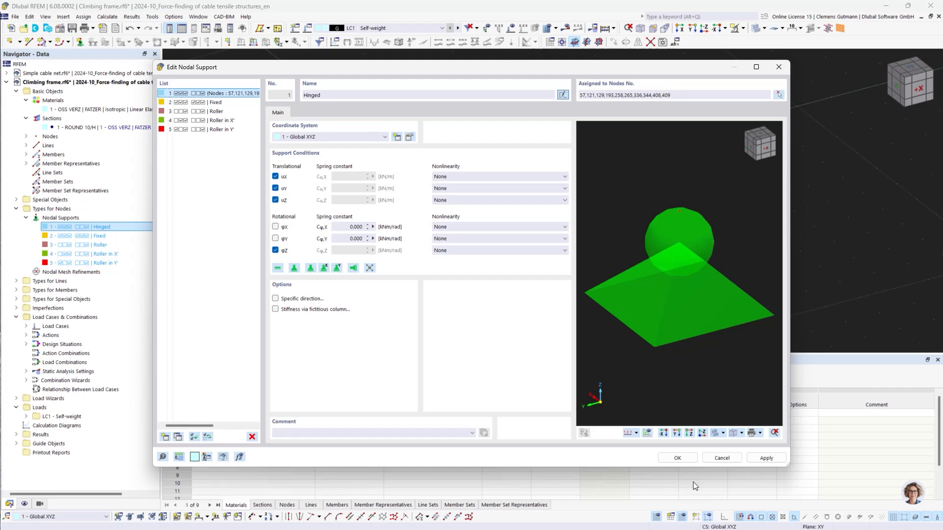
click(678, 458)
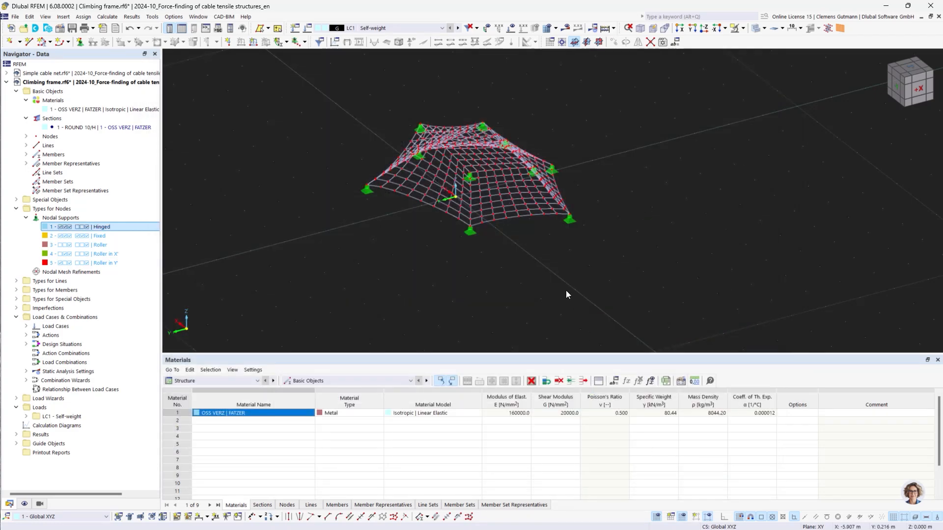
Create a new global parameter named PrestressLevel.
scroll(593, 232, up, 2)
ctrl+middle_drag(587, 263, 546, 261)
ctrl+middle_drag(545, 313, 568, 301)
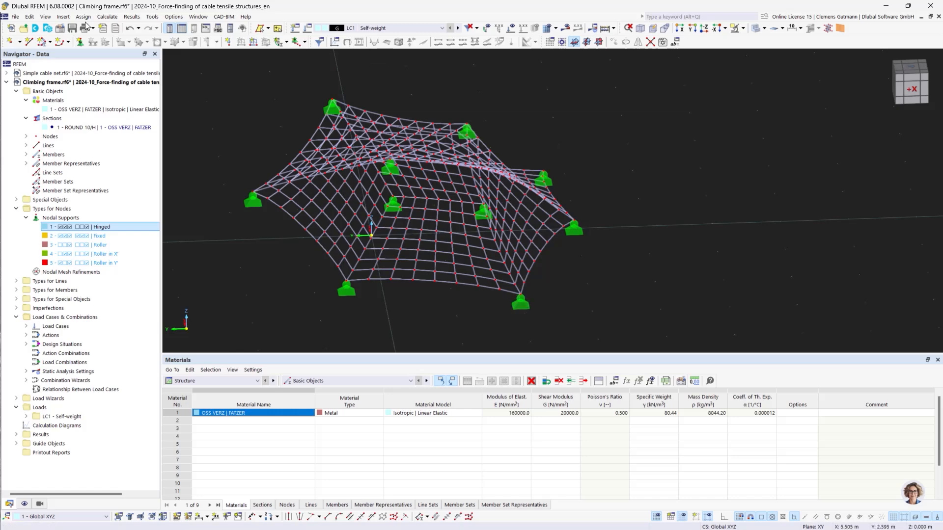
click(30, 16)
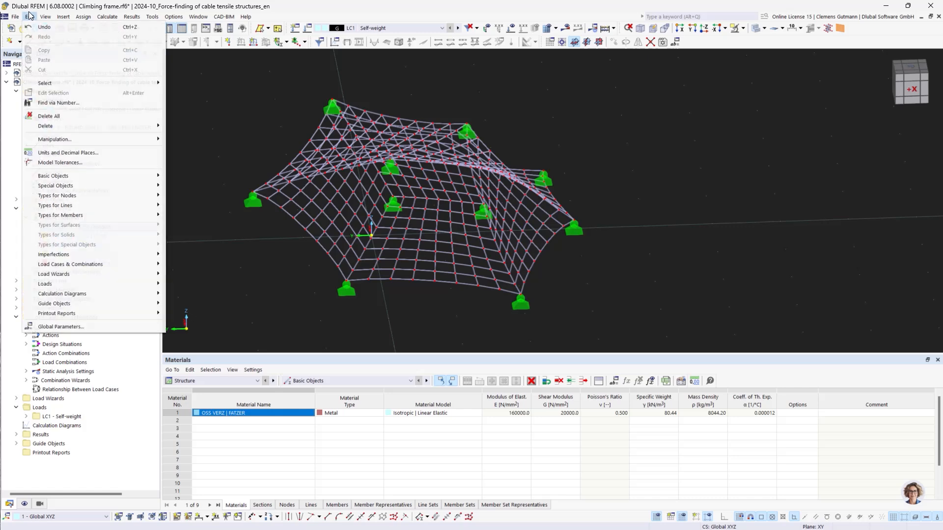
click(90, 327)
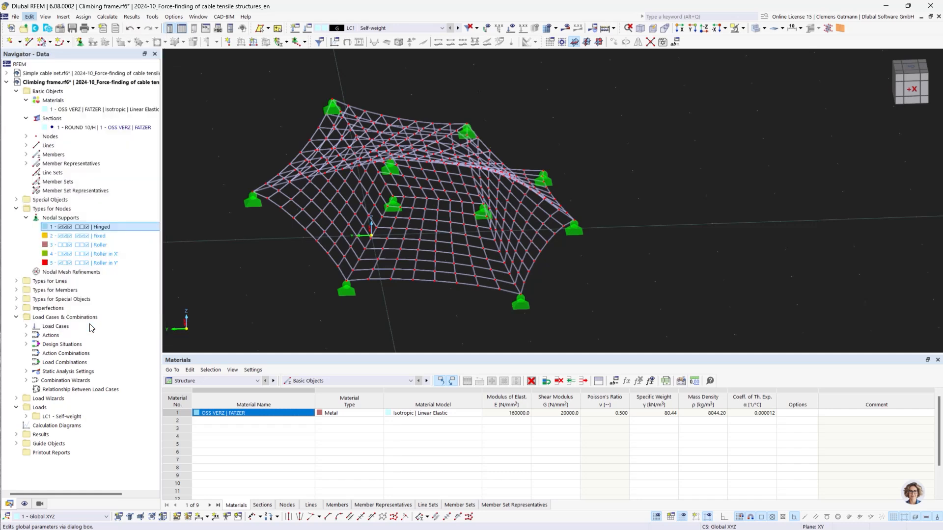
click(143, 114)
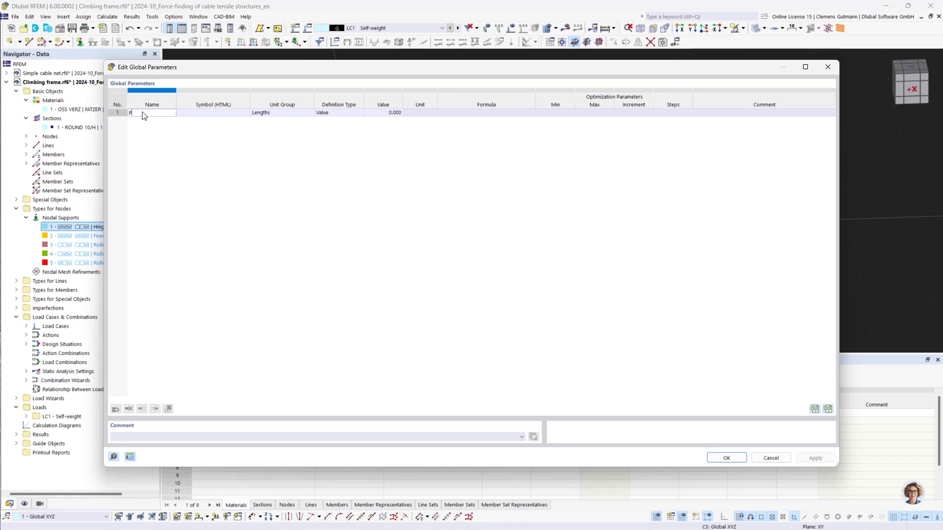
text(PrestressLevel)
key(Tab)
Set PrestressLevel's unit group to Float and its value to 0.1.
click(304, 114)
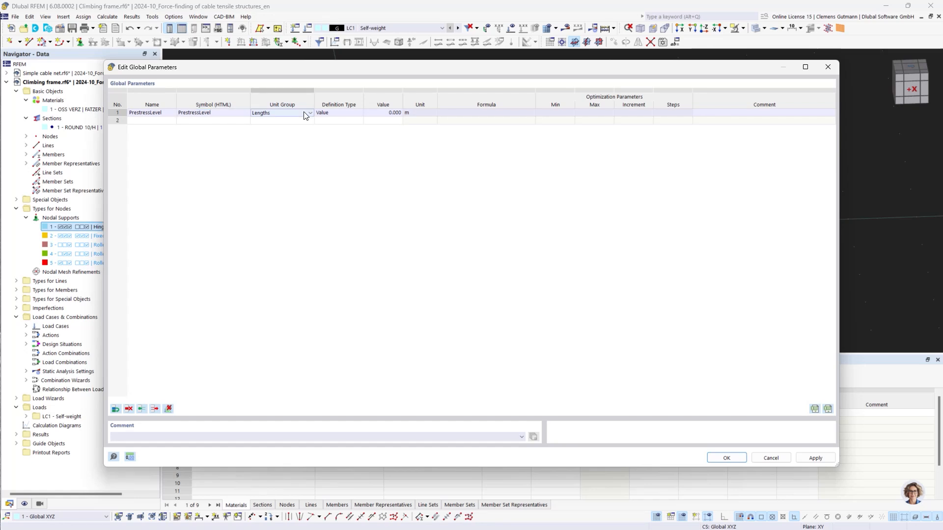
click(308, 114)
scroll(297, 245, down, 8)
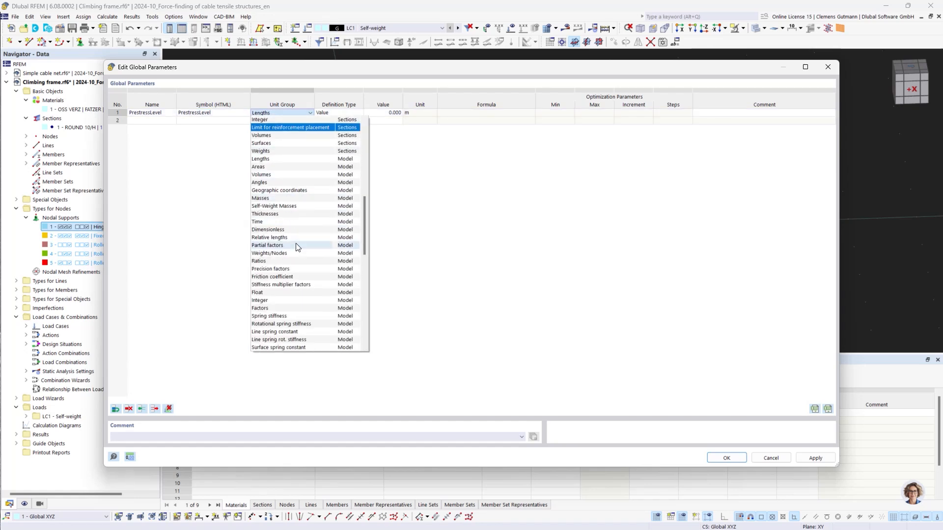
click(272, 293)
key(Tab)
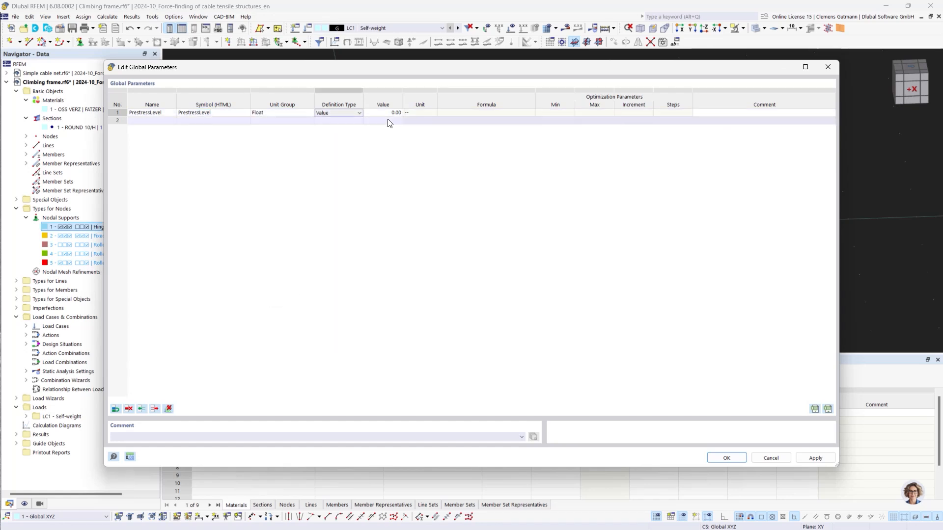
key(Tab)
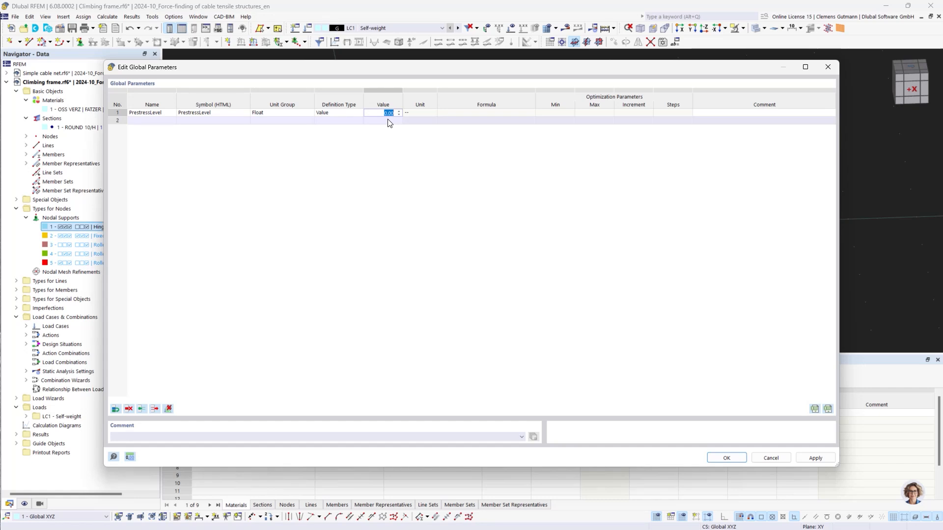
text(0.1)
key(Tab)
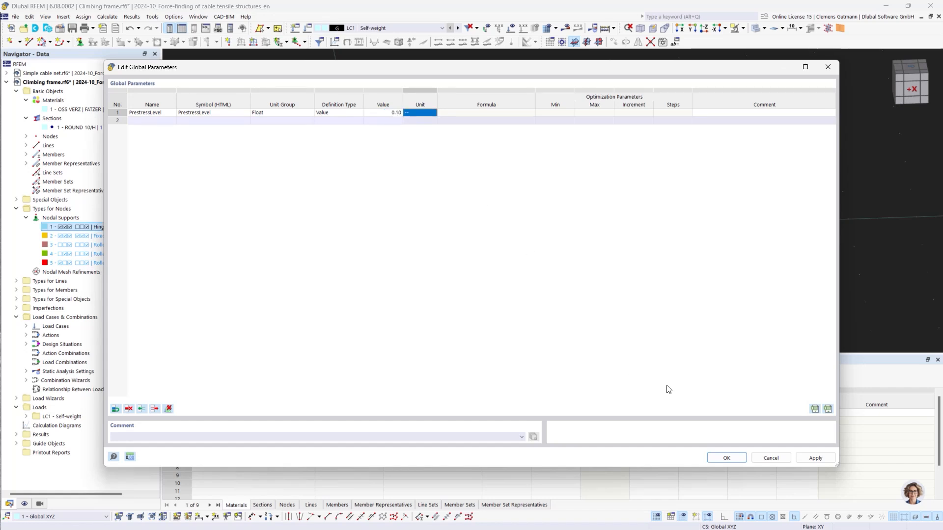
click(725, 458)
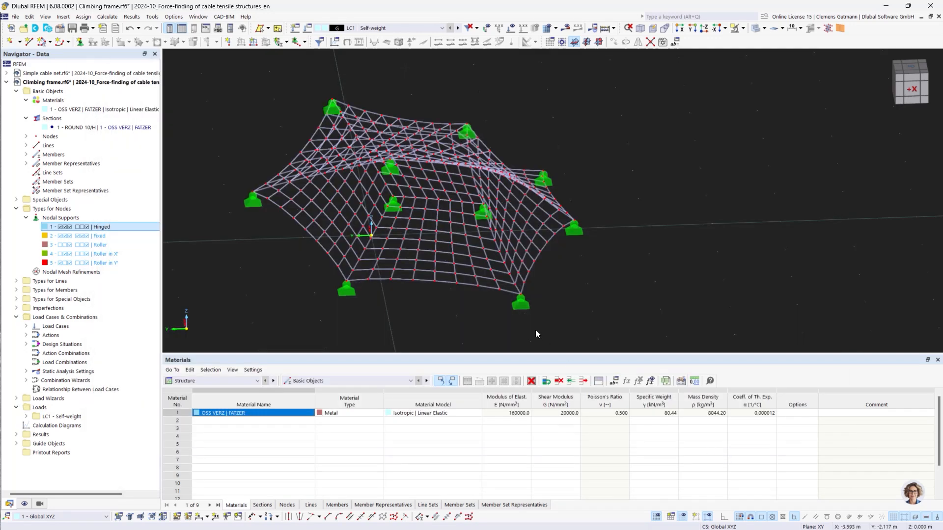
Start a new member load in LC1 with load type Form-Finding and definition type Force.
click(225, 380)
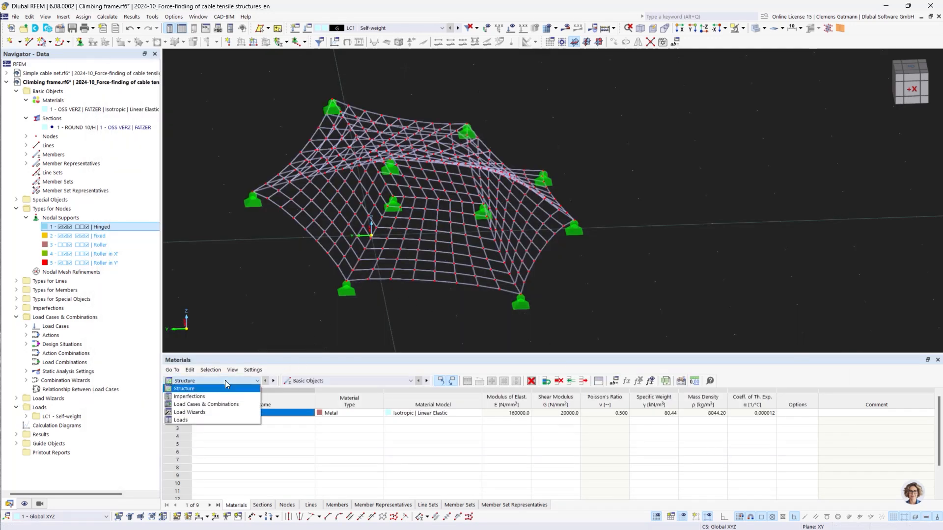
click(188, 421)
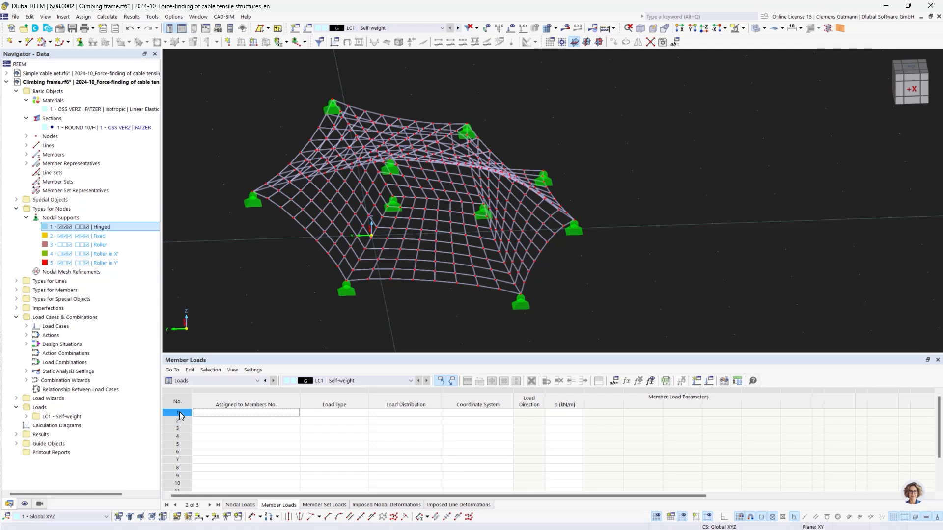
double_click(178, 412)
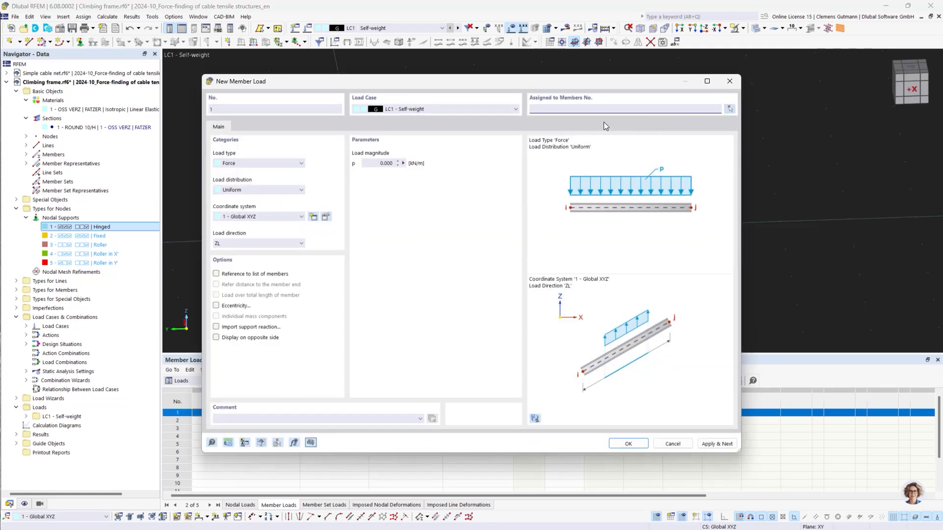
click(292, 165)
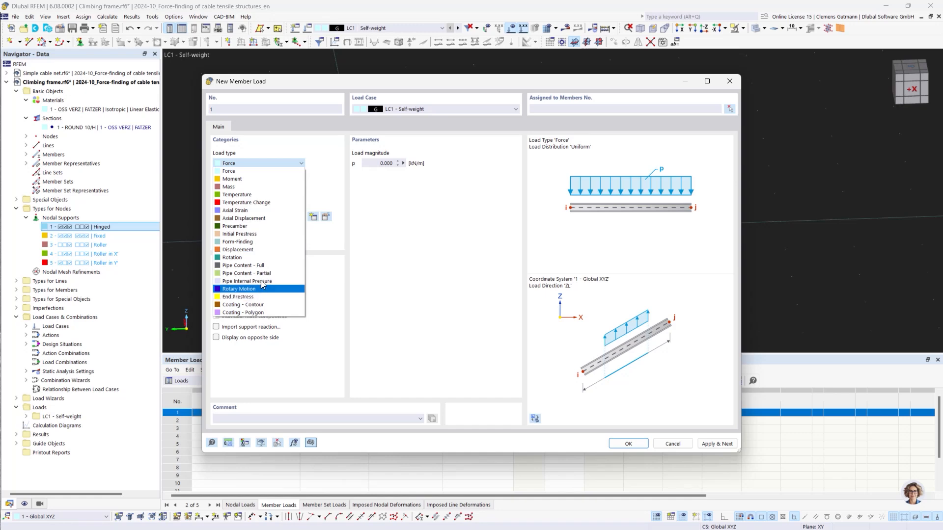
click(261, 242)
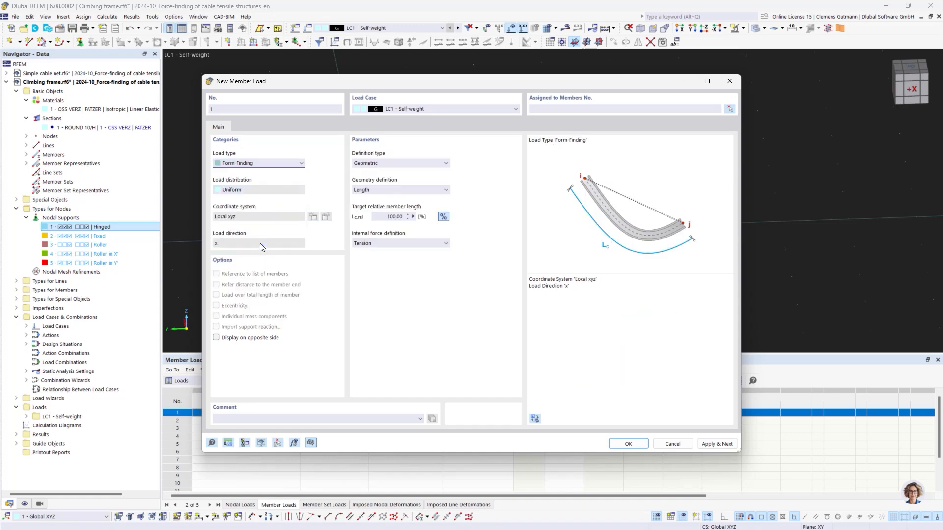
click(385, 164)
click(383, 180)
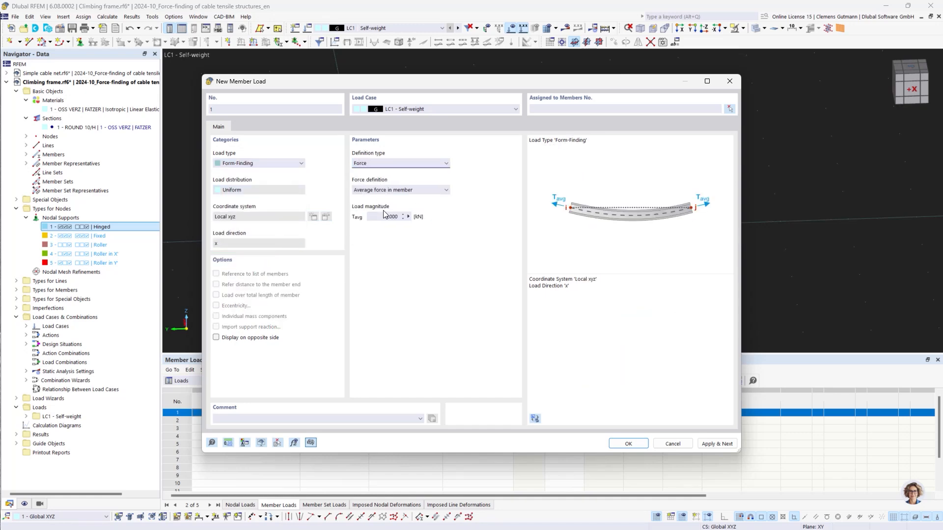
Define the Tavg load magnitude by the formula PrestressLevel*sections[1].A*1770 MPa.
click(381, 214)
double_click(381, 215)
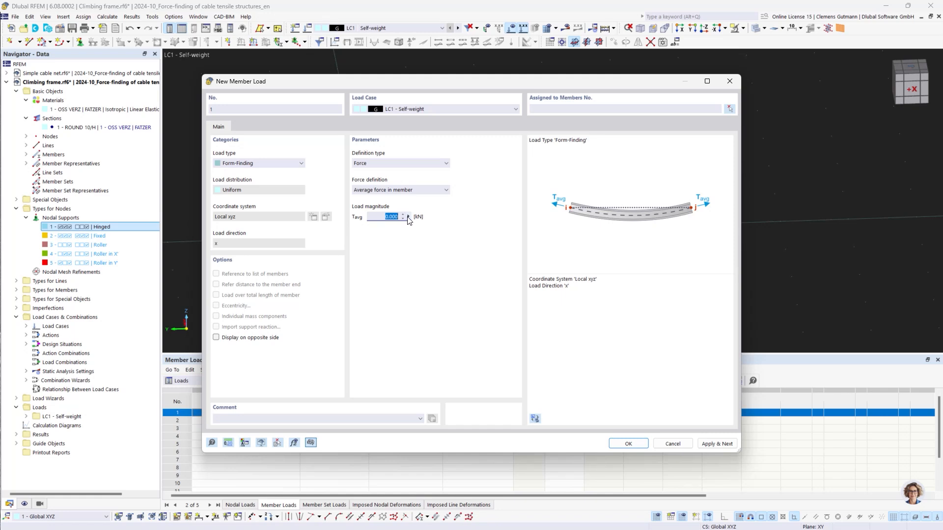
click(408, 217)
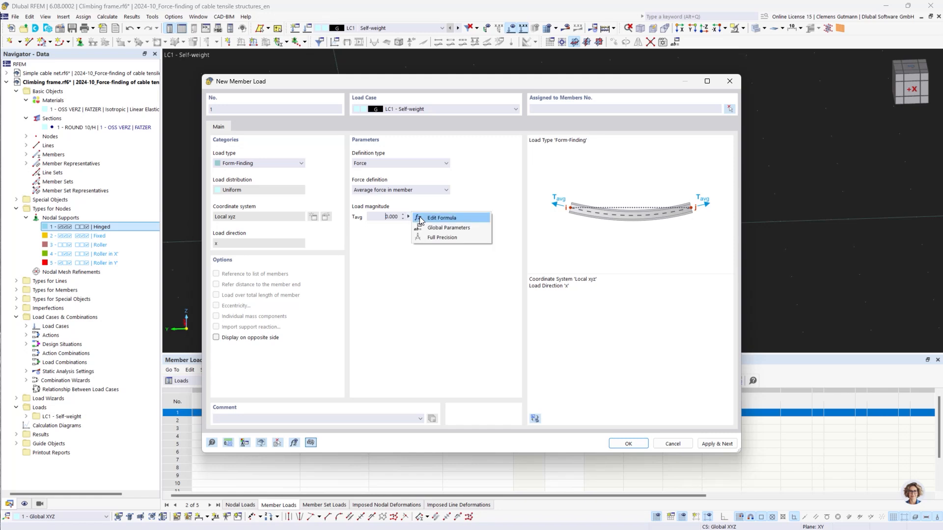
click(421, 219)
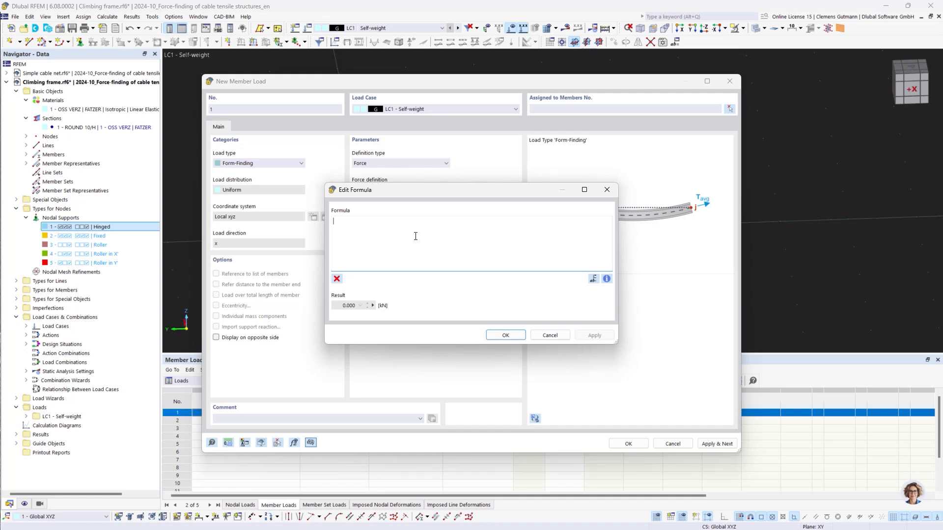
text(Pr)
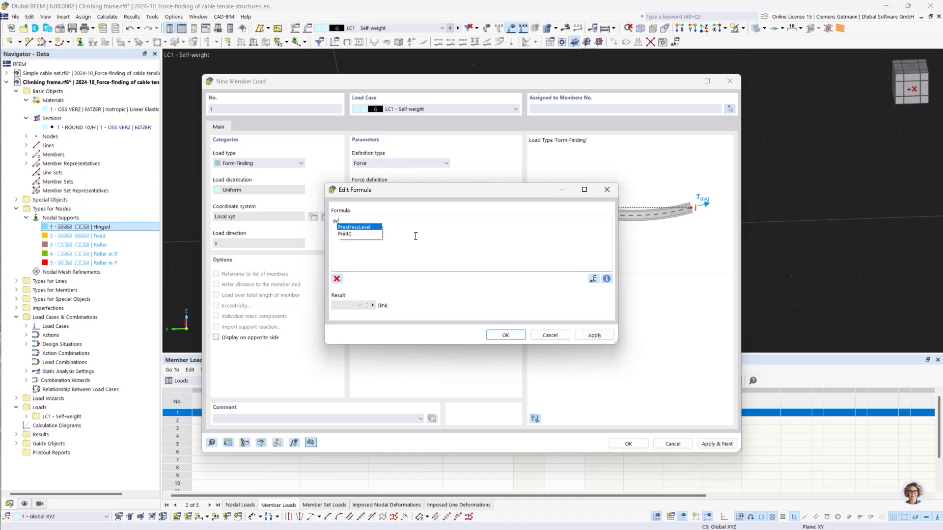
double_click(376, 227)
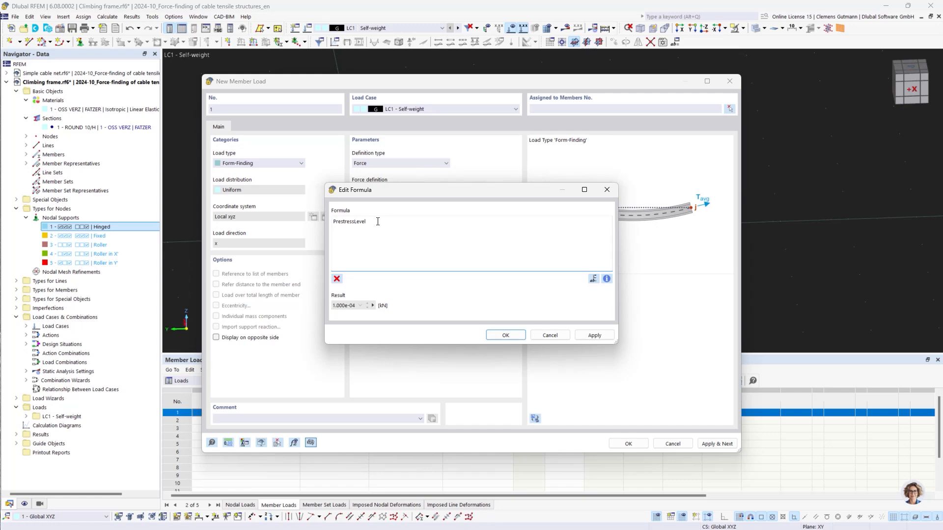
text(*)
text(sec)
key(Down)
key(Down)
key(Return)
text(1].)
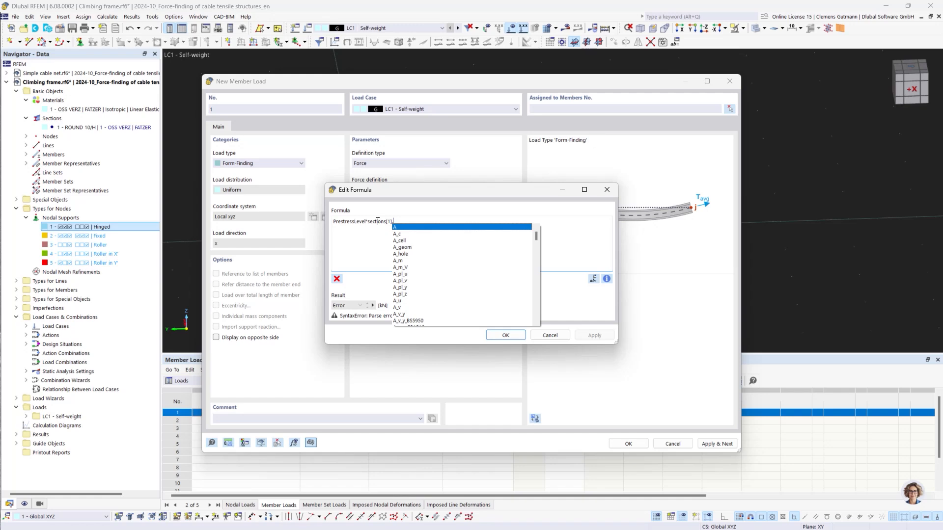
text(A)
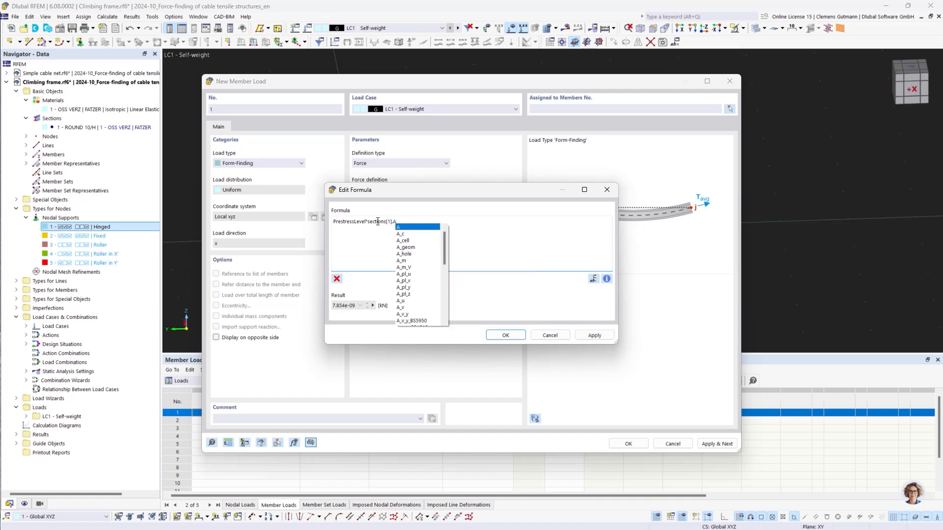
text(*)
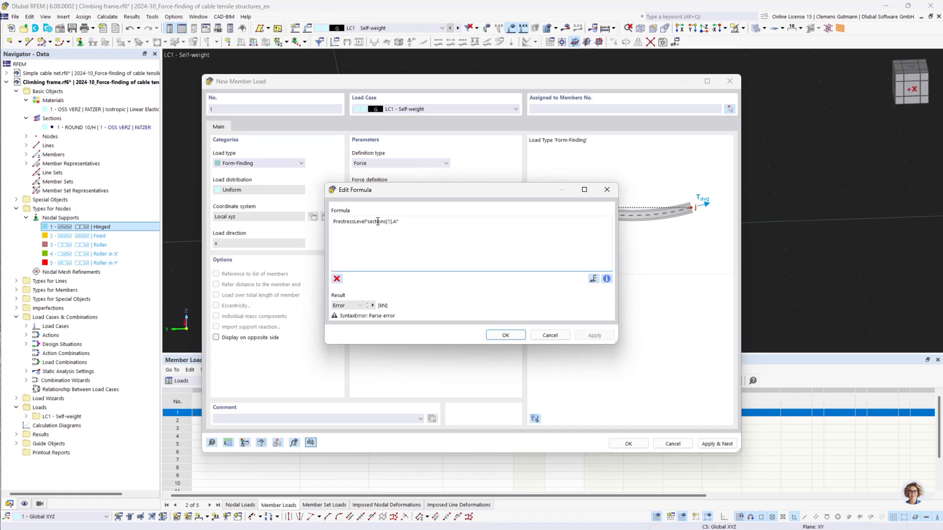
text(1770)
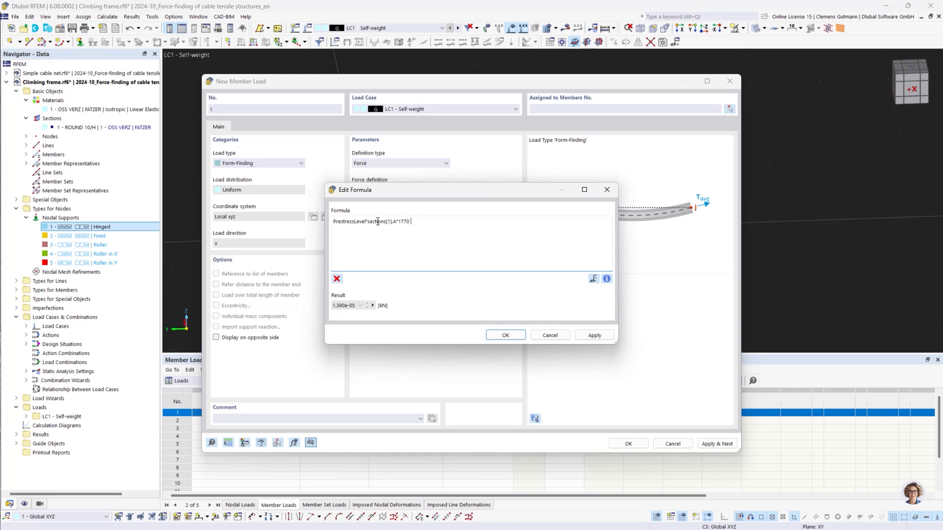
text( MPa)
key(BackSpace)
key(BackSpace)
key(BackSpace)
text(MP)
key(BackSpace)
text(Pa)
click(505, 335)
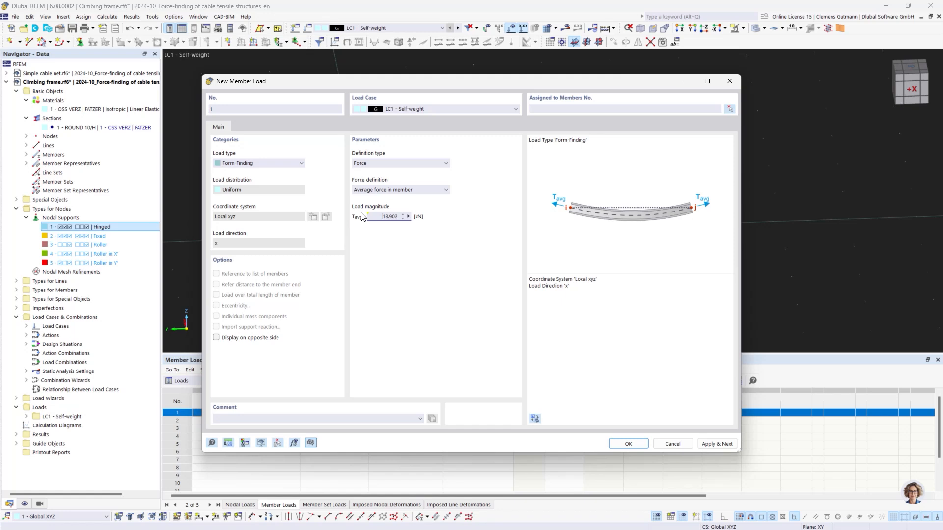
Assign this load to the edge cable member 744 at a supported corner, picking it graphically, and apply it.
mouse_move(361, 217)
click(729, 109)
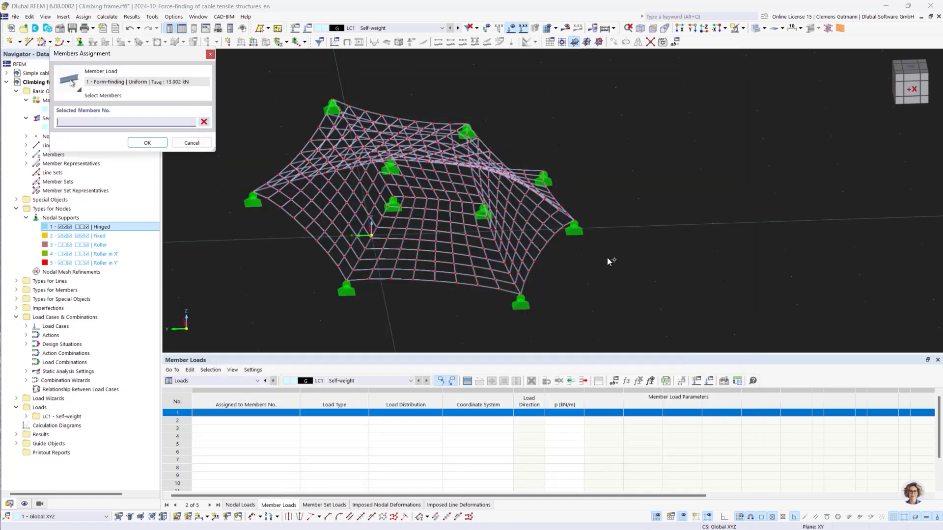
mouse_move(557, 299)
ctrl+middle_down()
mouse_move(505, 312)
mouse_move(555, 291)
ctrl+middle_up()
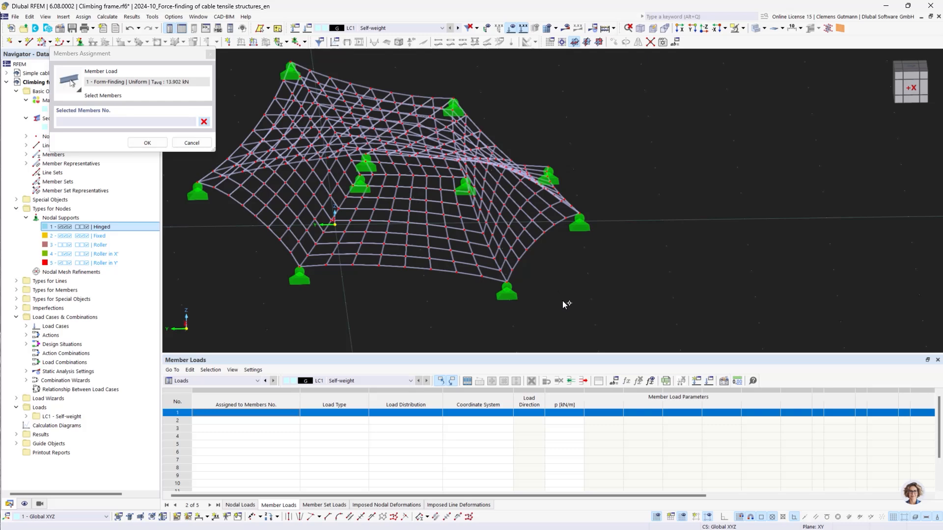
ctrl+middle_drag(534, 276, 558, 289)
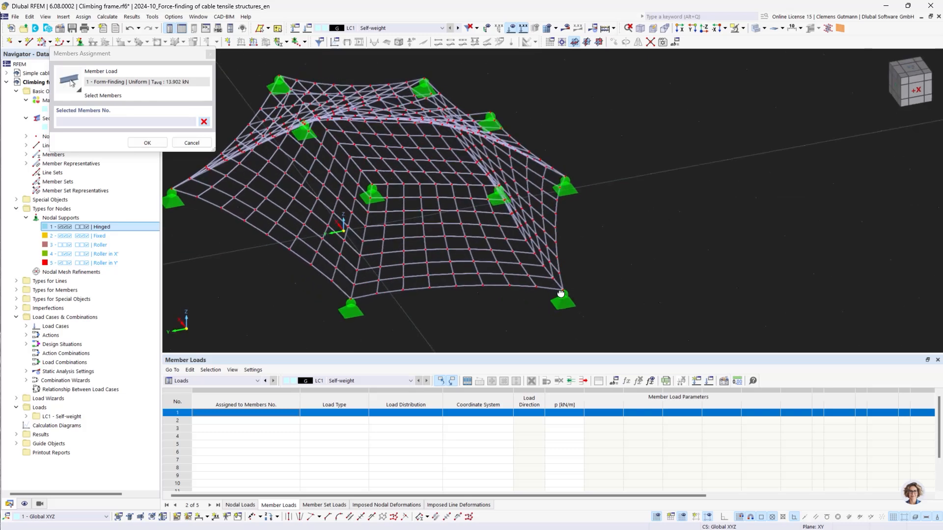
scroll(556, 283, up, 4)
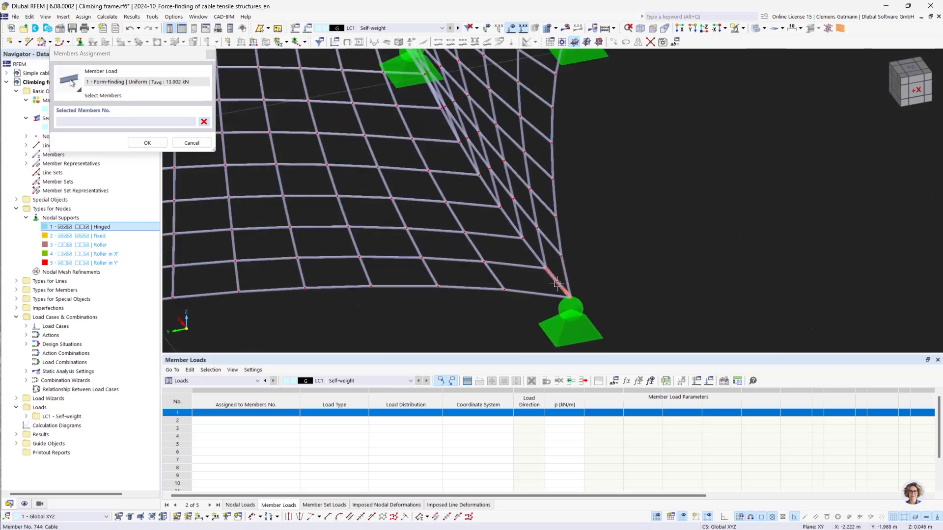
click(556, 284)
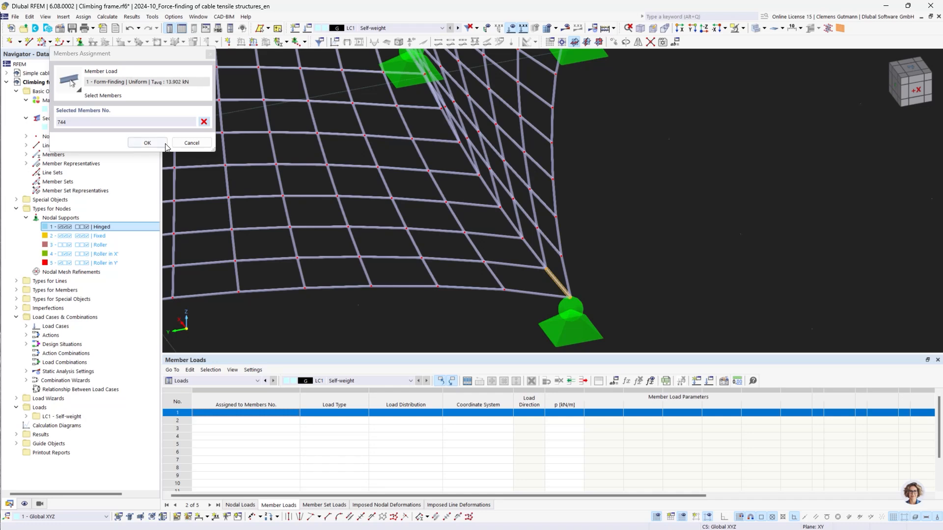
click(148, 143)
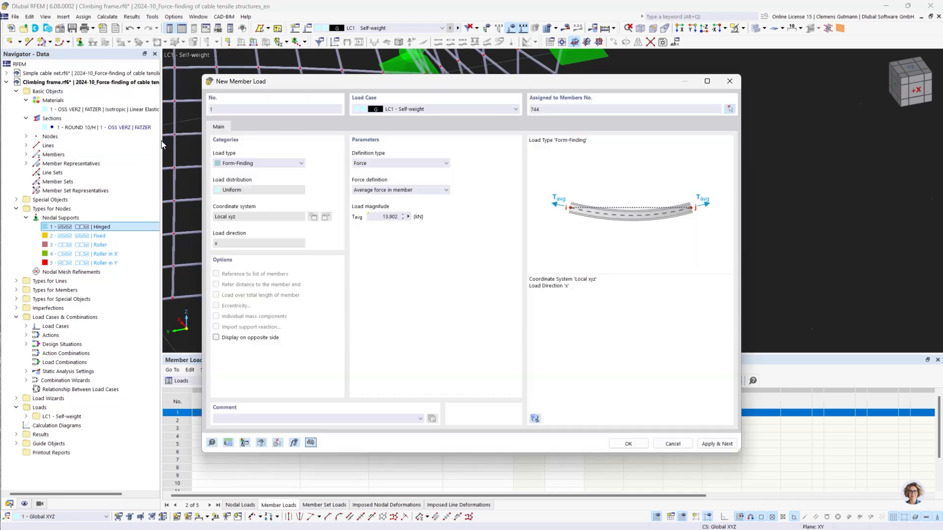
click(720, 444)
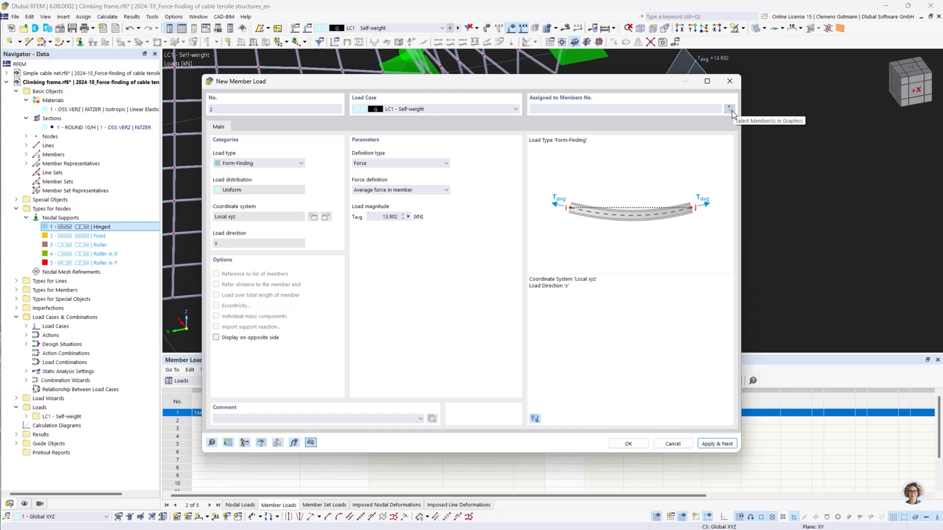
Set the second form-finding load's definition type to Geometric and window-select all net members for it.
click(359, 164)
click(369, 174)
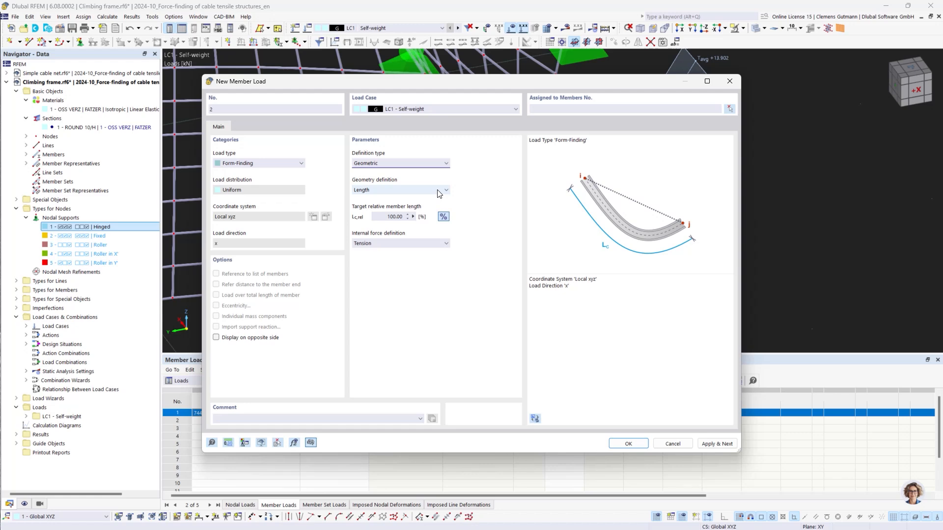
click(729, 109)
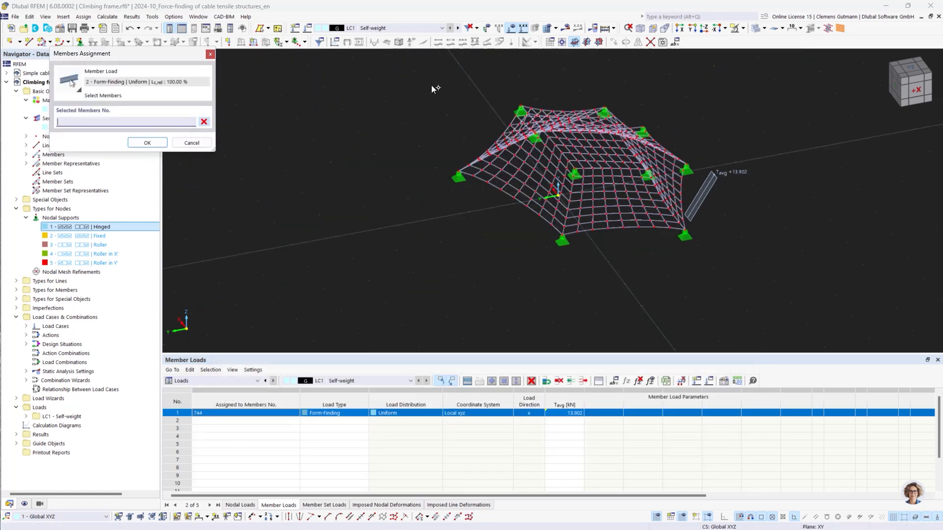
drag(409, 75, 796, 297)
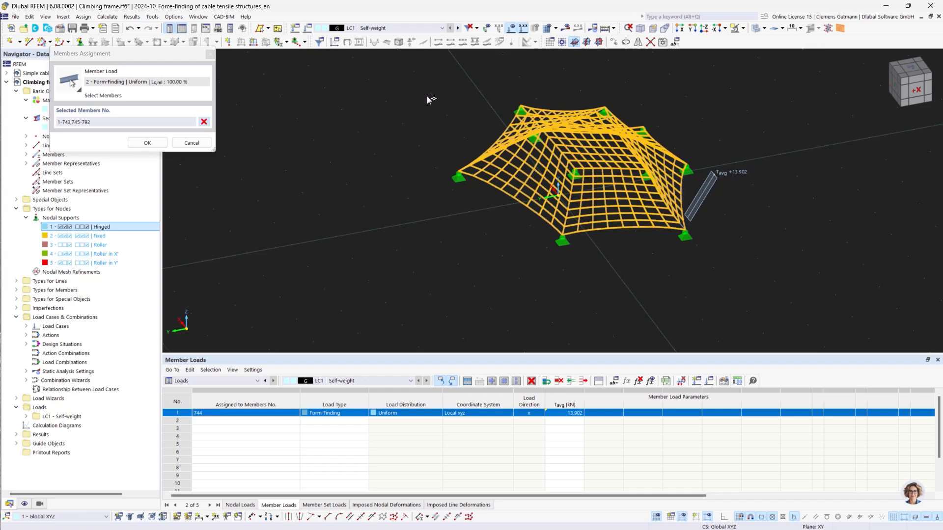
drag(421, 84, 773, 292)
scroll(681, 218, up, 5)
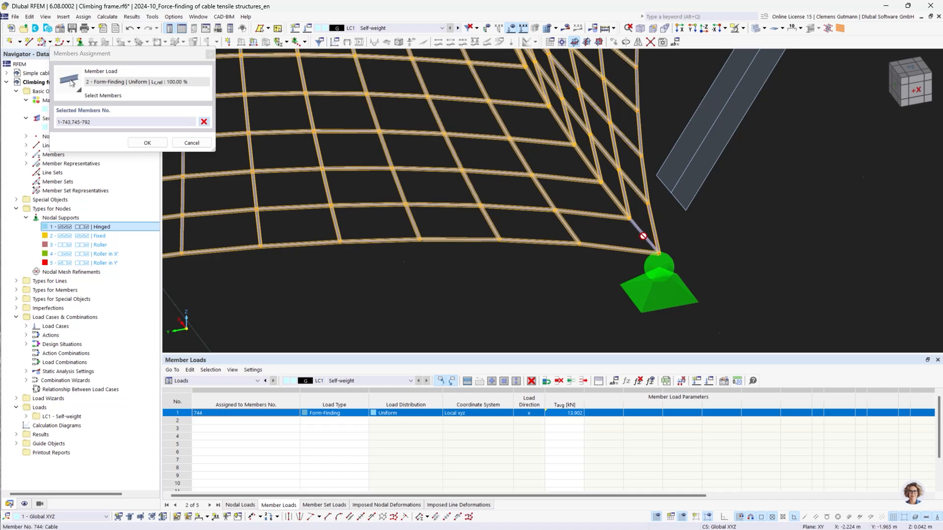
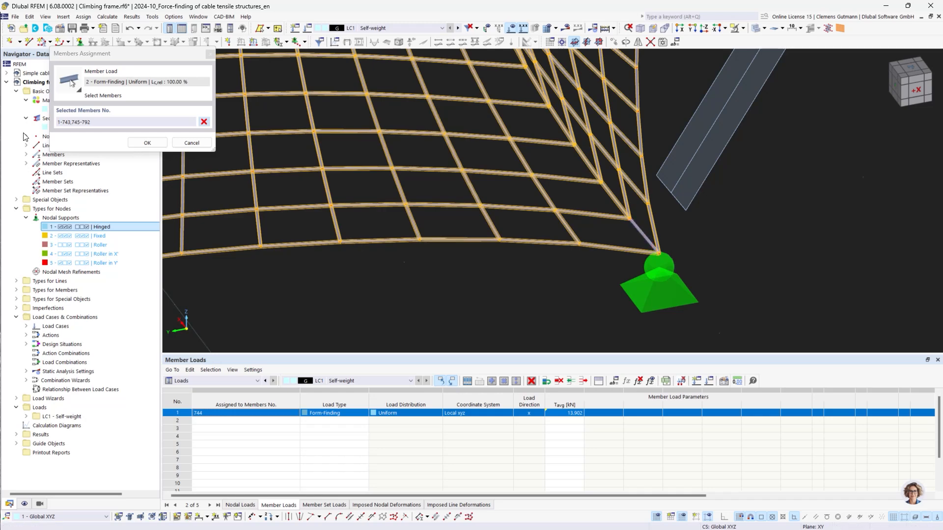
Confirm the geometric form-finding load with 100% target relative length on members 1-743,745-792.
click(147, 143)
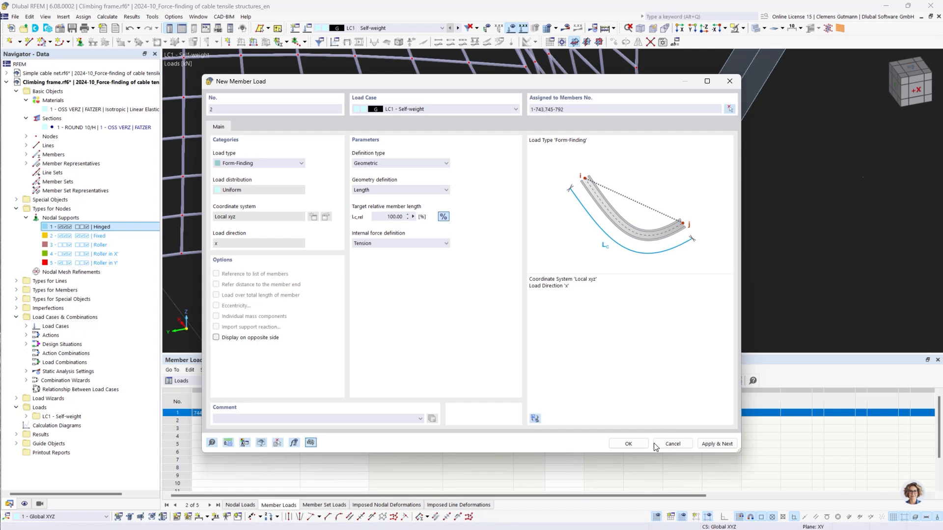
click(617, 445)
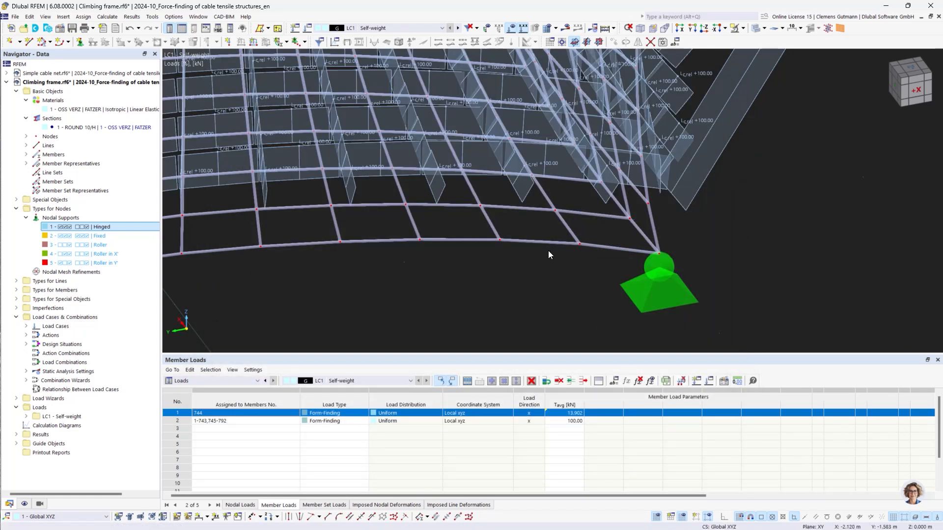
Configure load case LC1 as Prestress: rename it Prestress, switch off self-weight and set its action category to Prestress.
scroll(547, 251, down, 5)
click(26, 326)
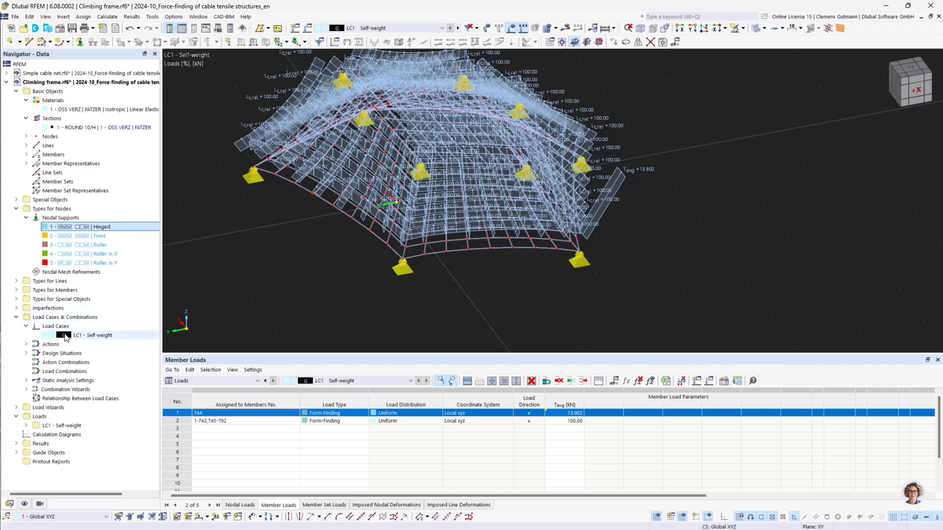
click(65, 337)
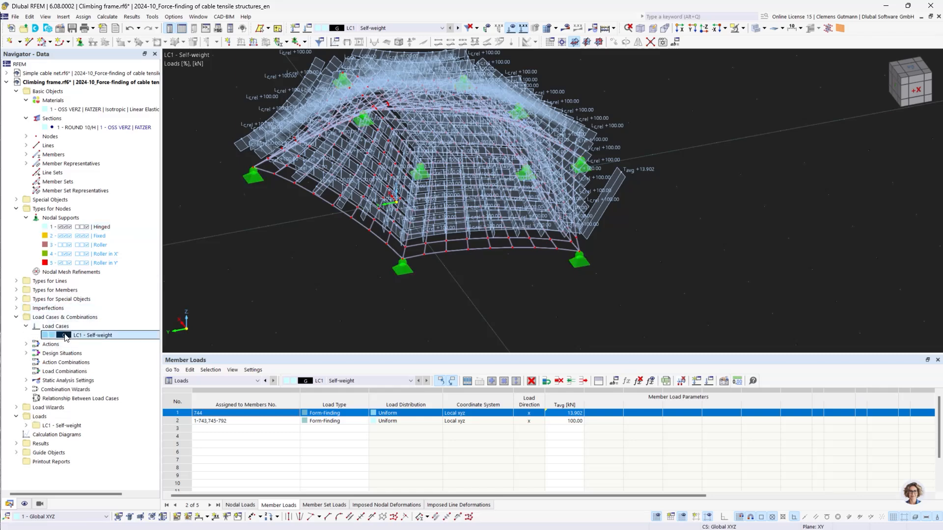
double_click(65, 336)
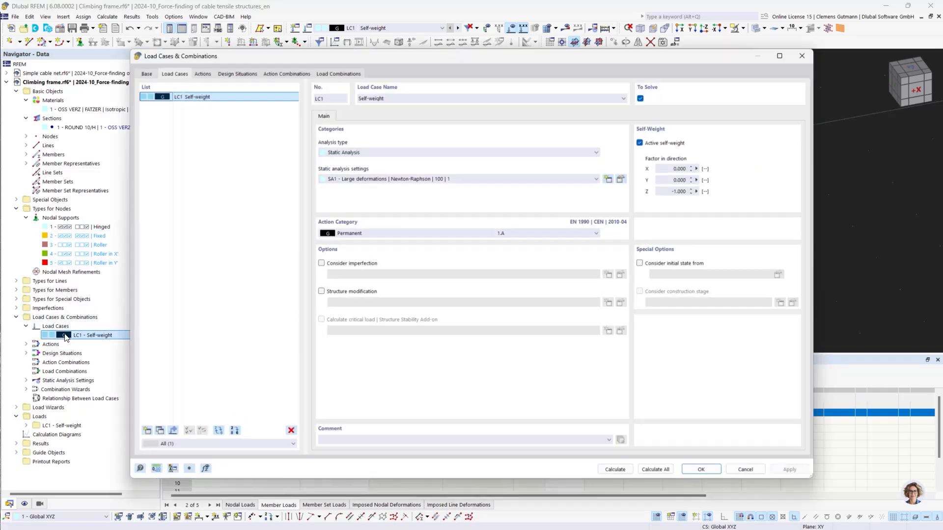
click(423, 97)
text(Pr)
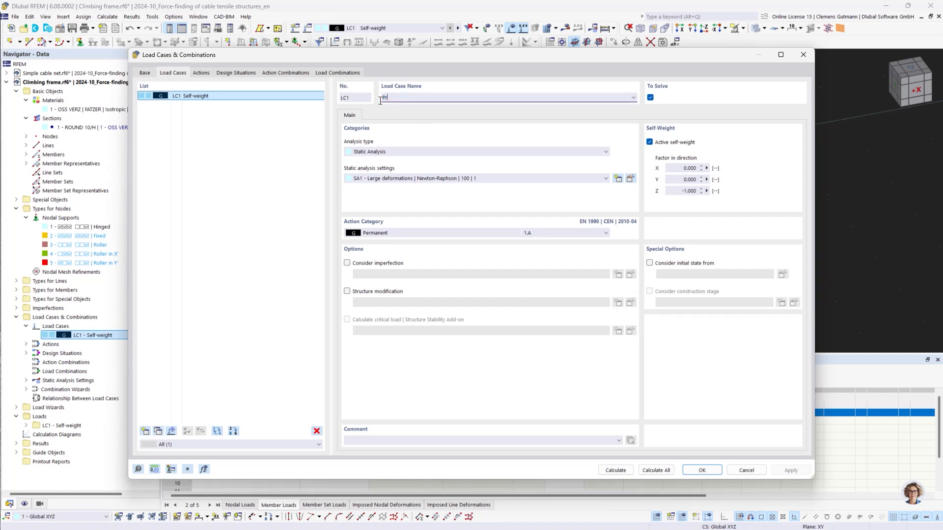
text(estress)
key(Tab)
click(650, 142)
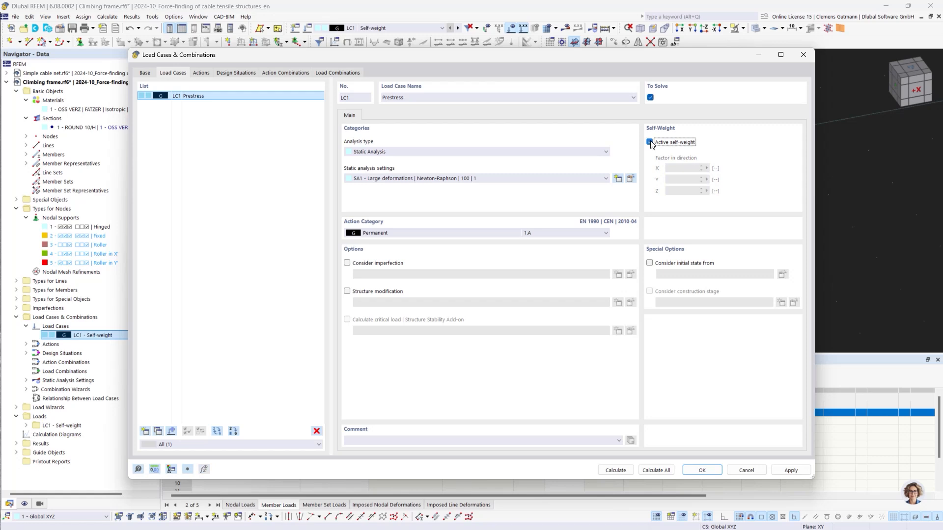
click(436, 234)
click(390, 255)
Set the form-finding iterations for loading prestress to 75 in SA2 and 150 in SA3.
click(630, 179)
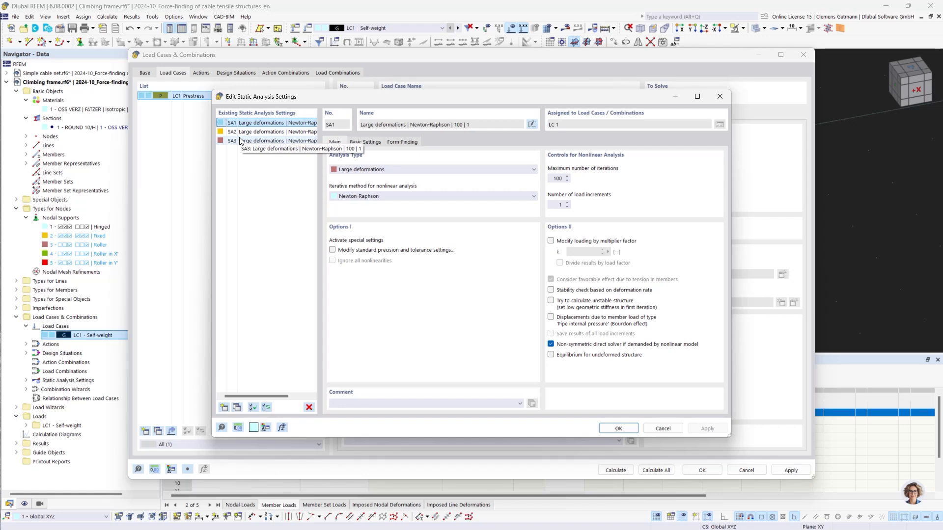
click(402, 142)
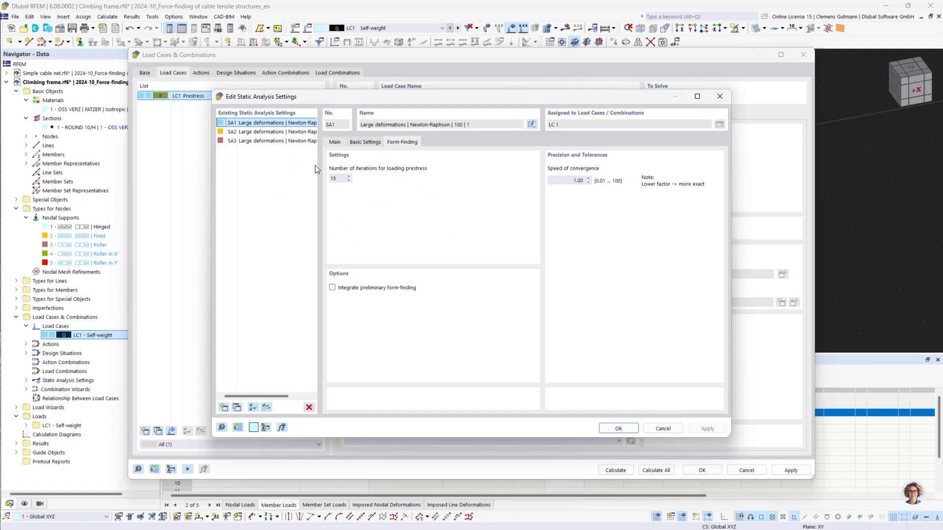
click(275, 131)
drag(342, 179, 326, 180)
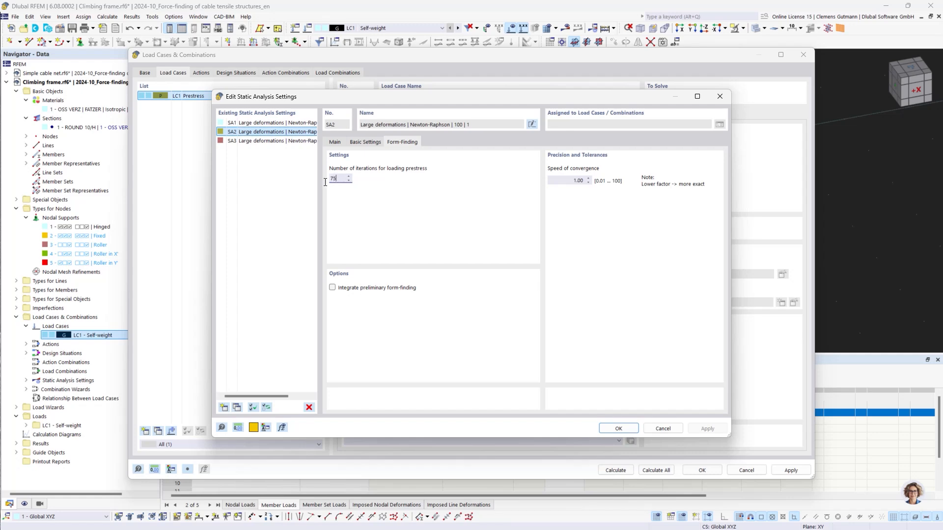
key(Tab)
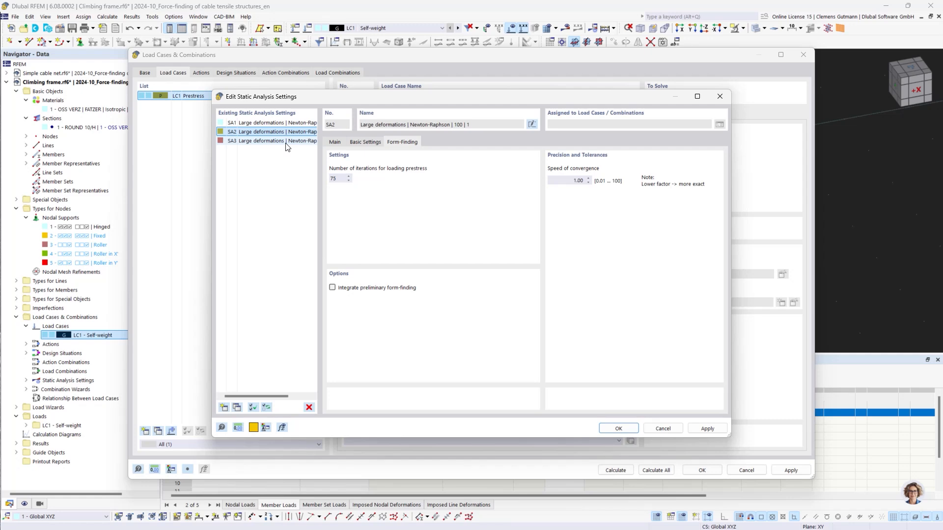
click(275, 140)
click(341, 180)
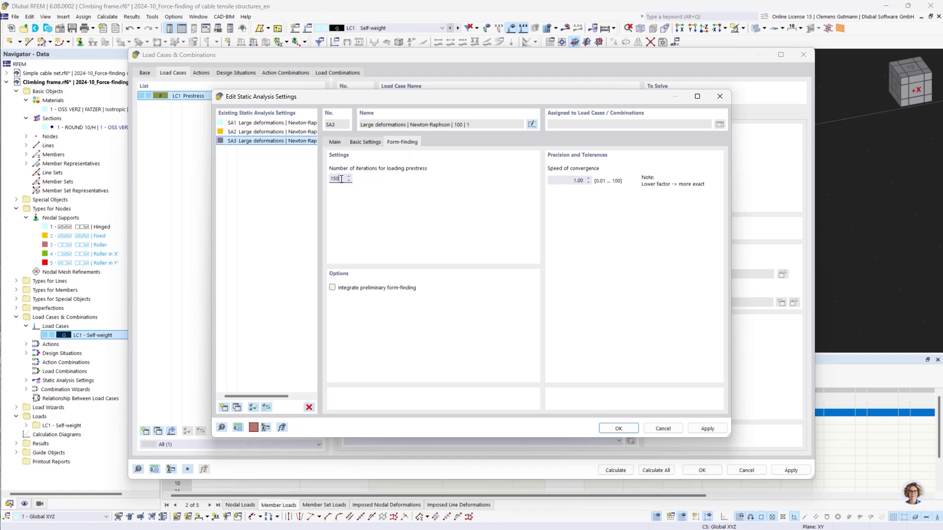
key(Tab)
click(629, 430)
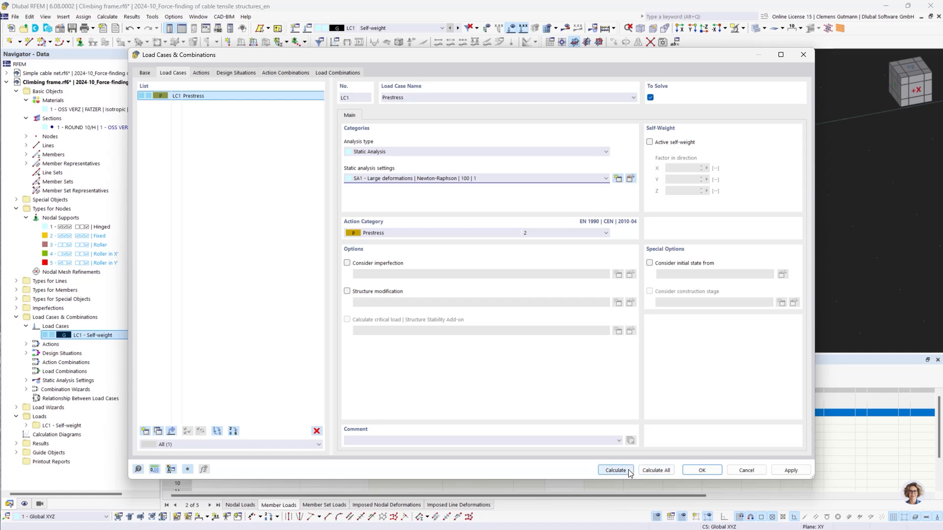
Calculate LC1 with settings SA1 and display its displacement results.
click(616, 470)
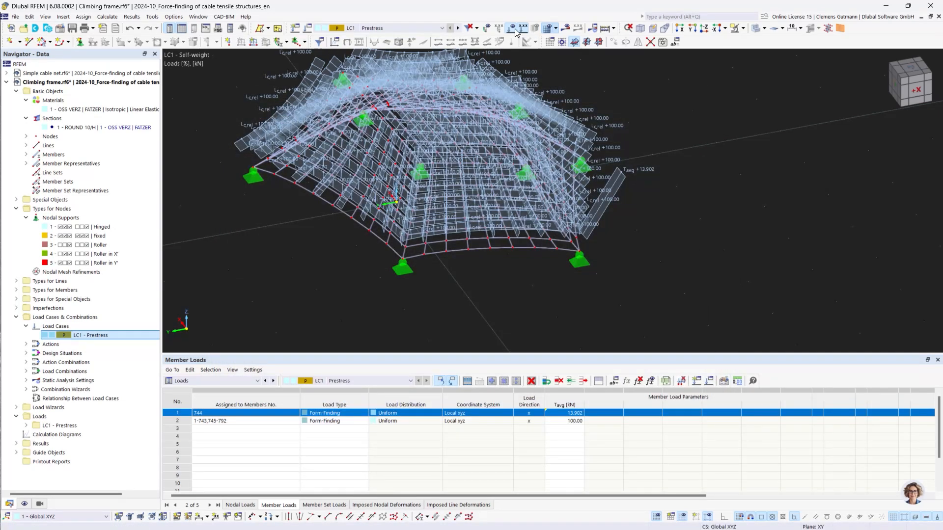
click(513, 28)
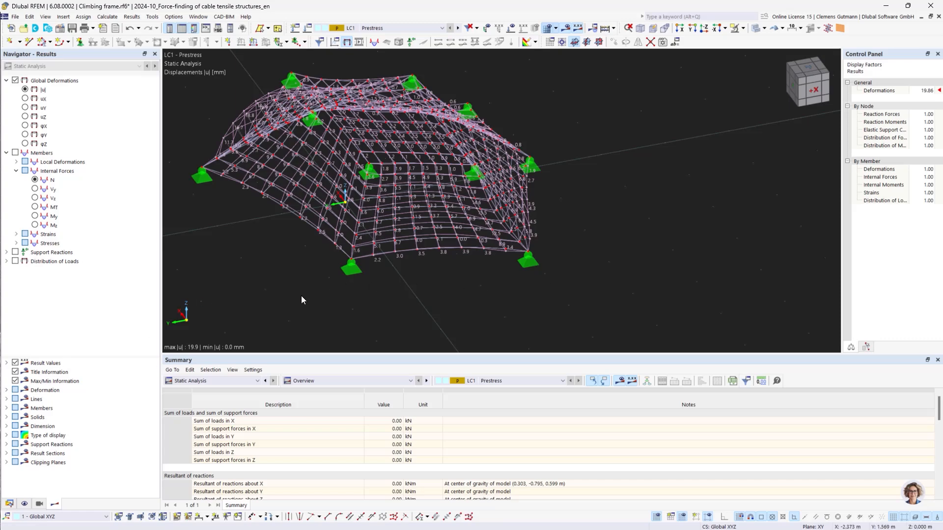
middle_drag(301, 296, 448, 280)
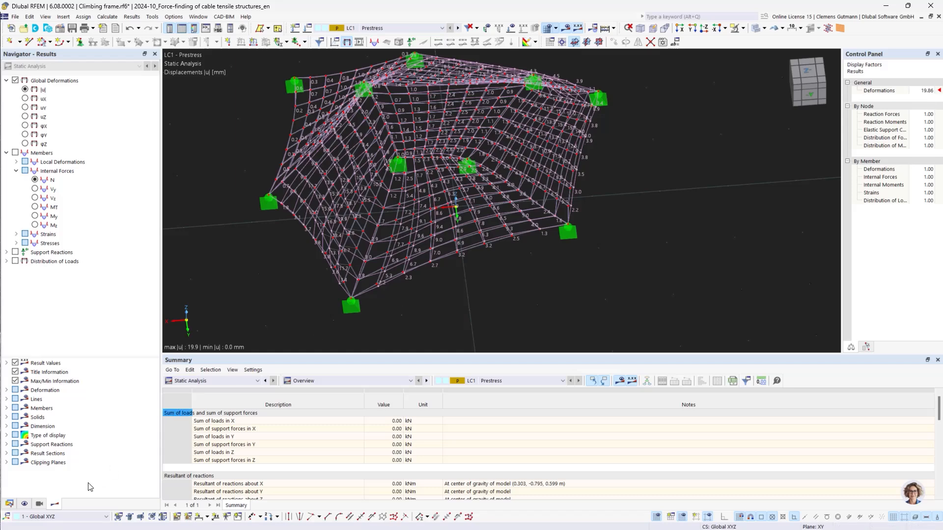
Switch LC1 to static analysis settings SA2 and recalculate.
click(9, 504)
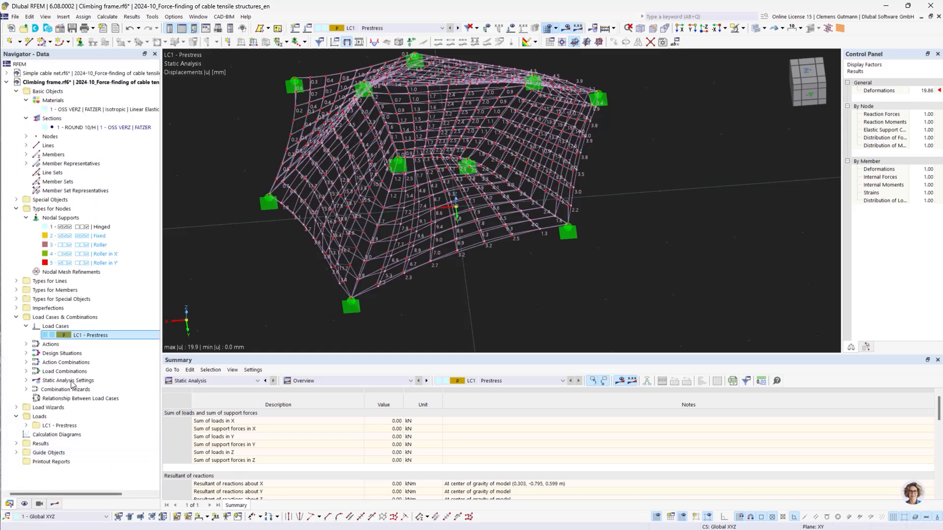
double_click(73, 336)
click(429, 184)
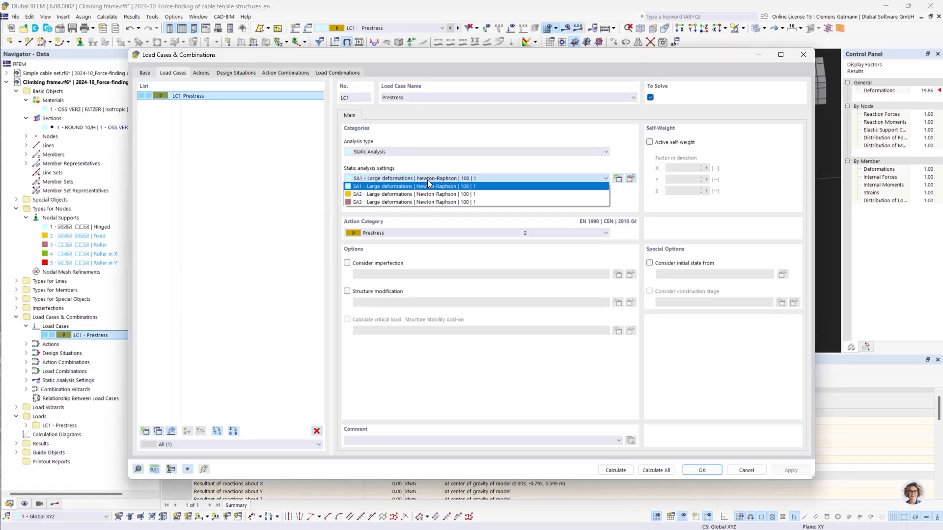
click(434, 197)
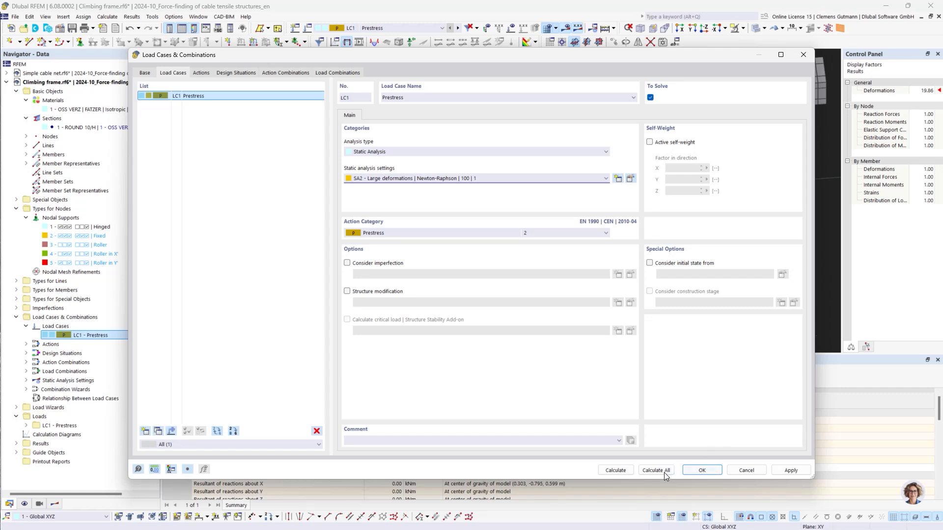
click(628, 472)
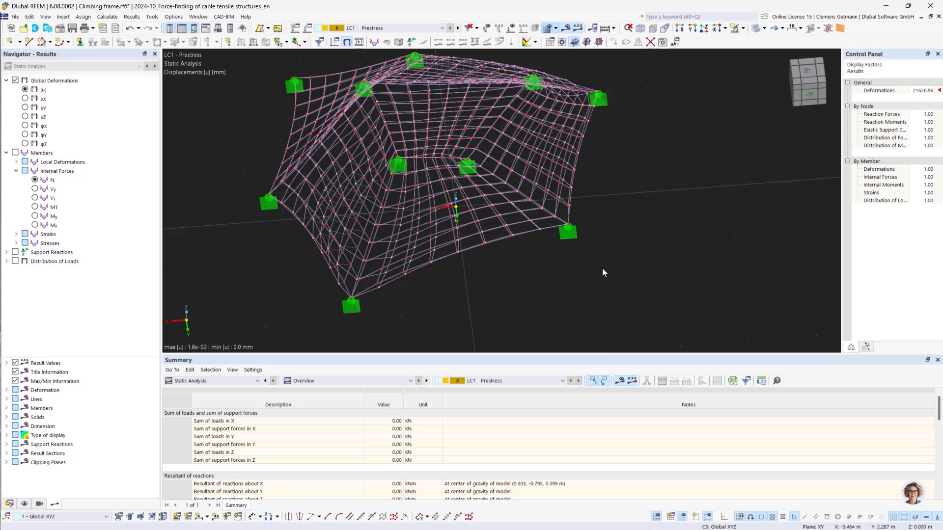
scroll(515, 282, down, 3)
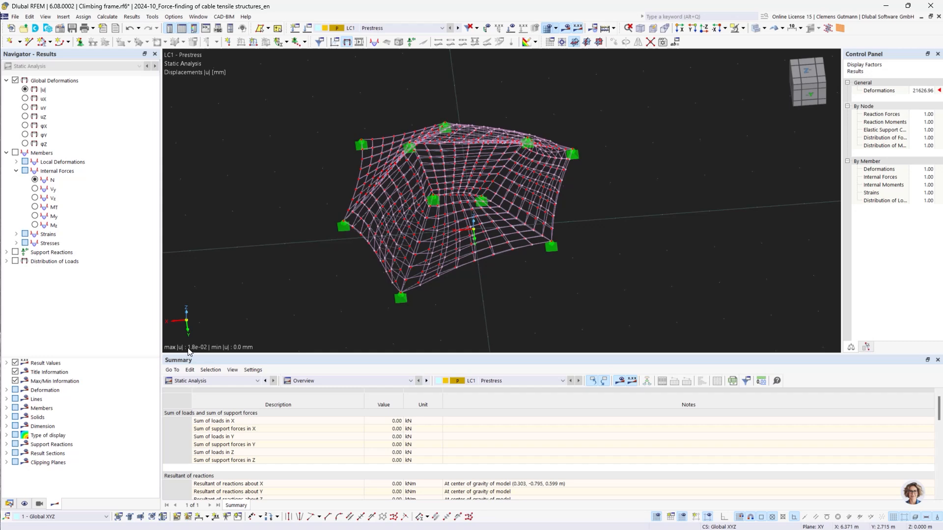
Switch LC1 to static analysis settings SA3 and recalculate.
click(9, 504)
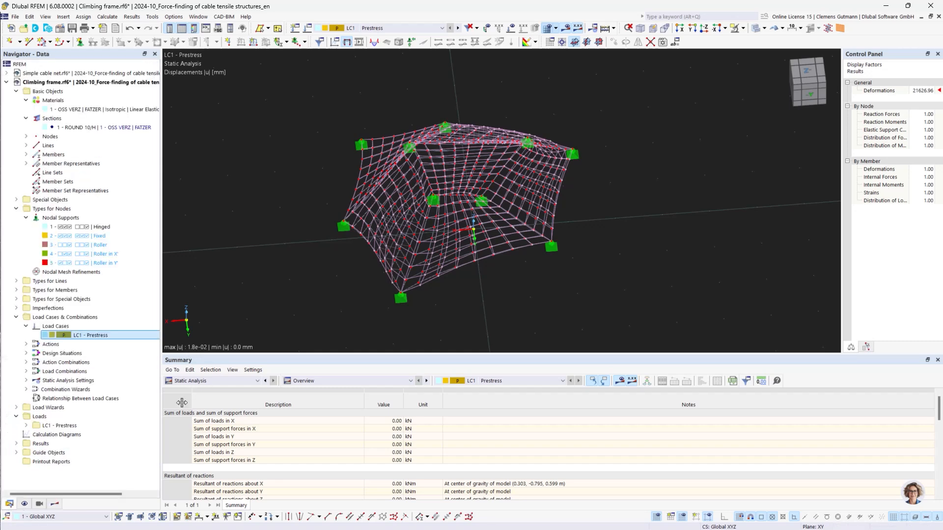
right_click(73, 337)
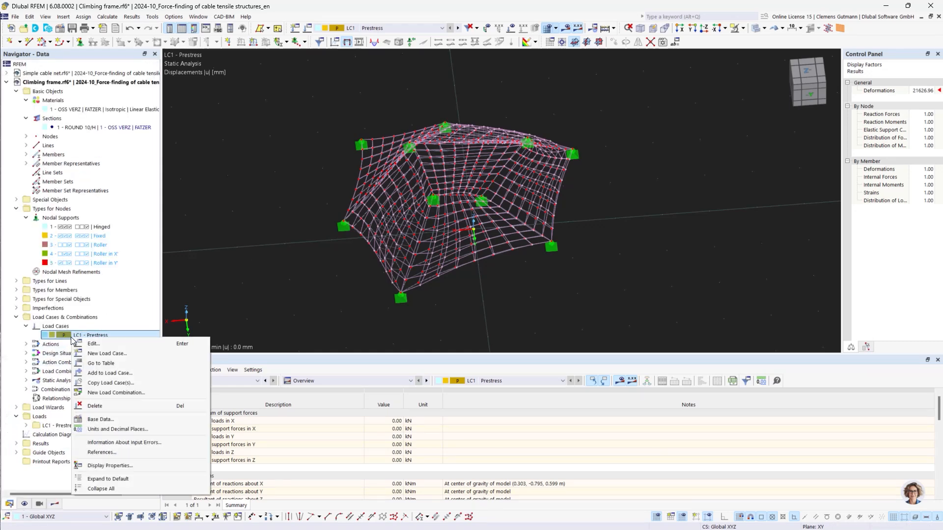
click(115, 345)
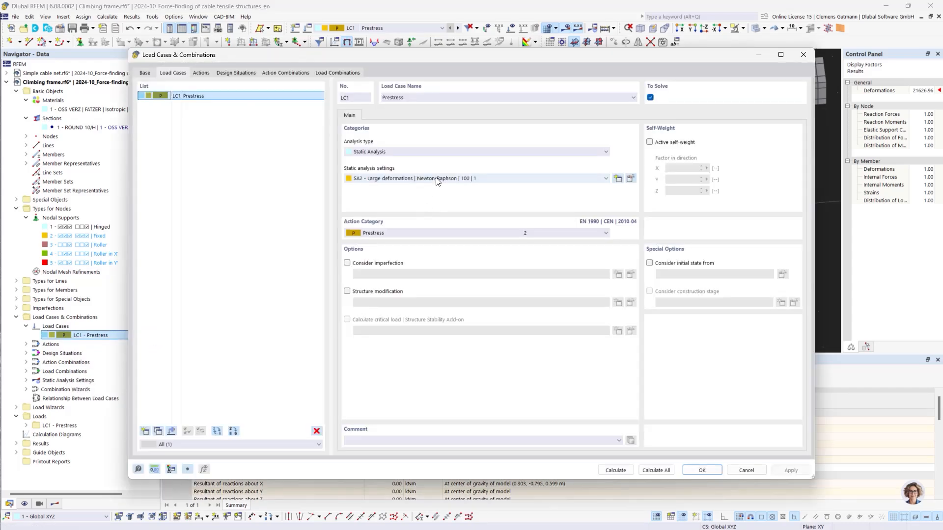
click(435, 178)
click(452, 202)
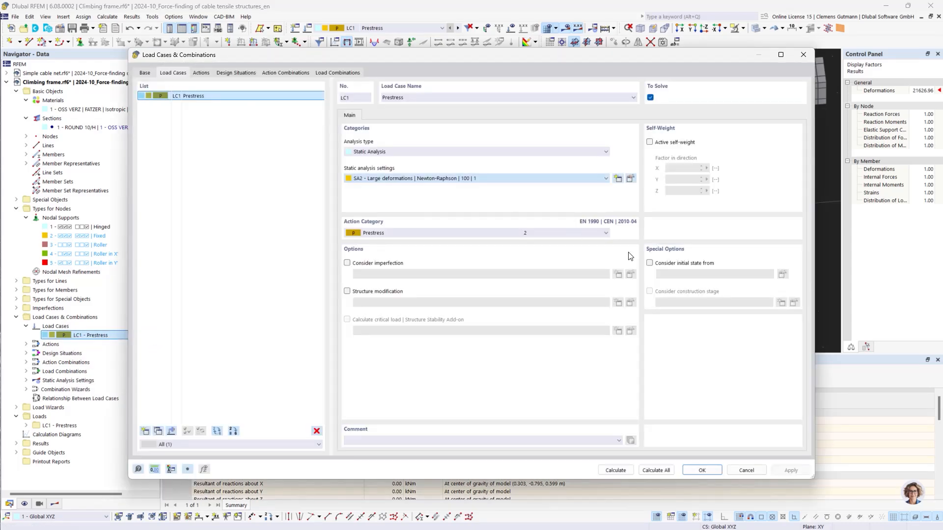
click(615, 471)
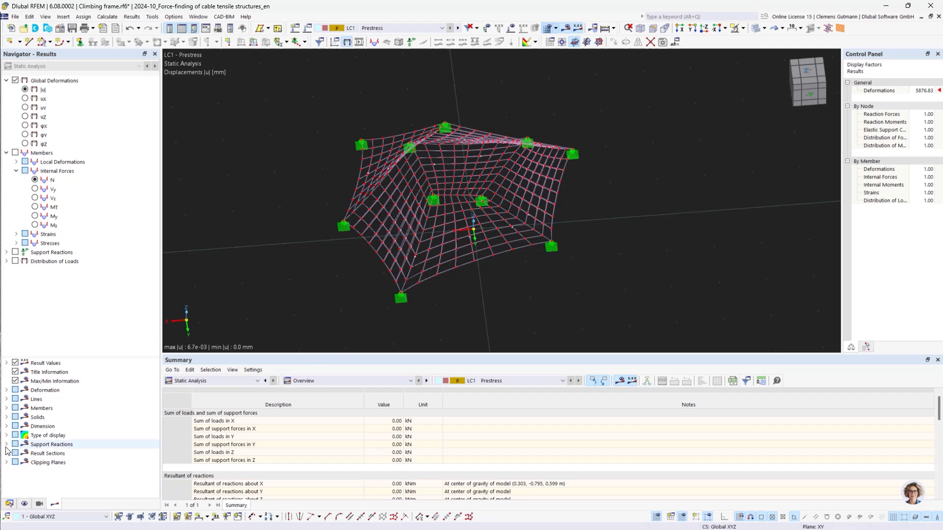
Review the static analysis settings of SA2 from the LC1 load case dialog.
click(9, 504)
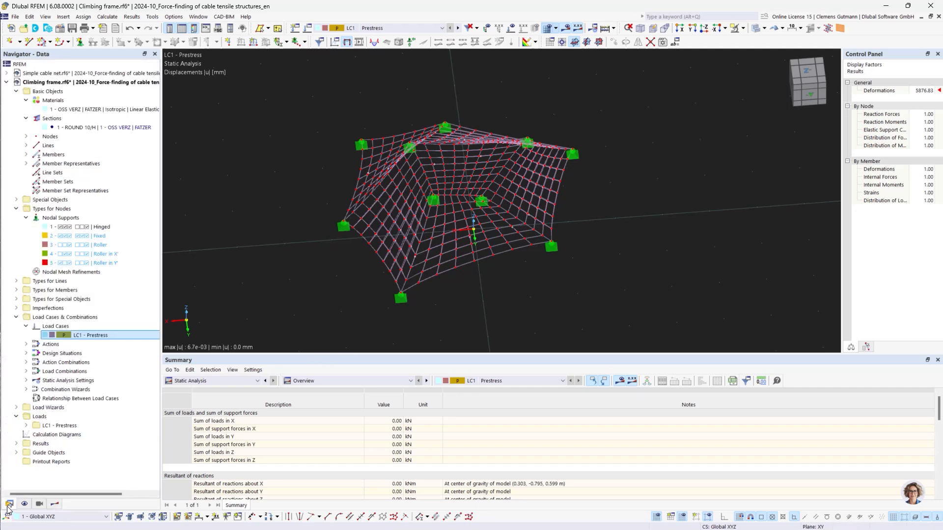
double_click(95, 335)
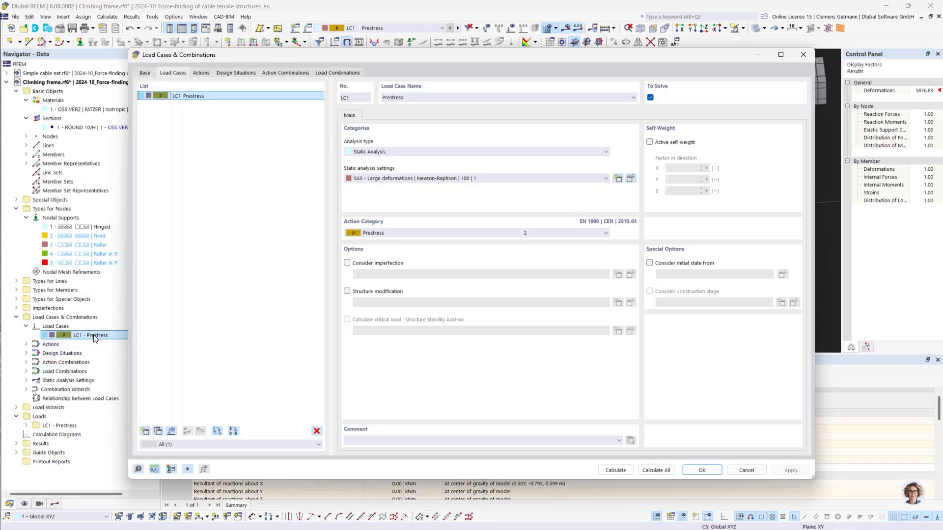
click(630, 177)
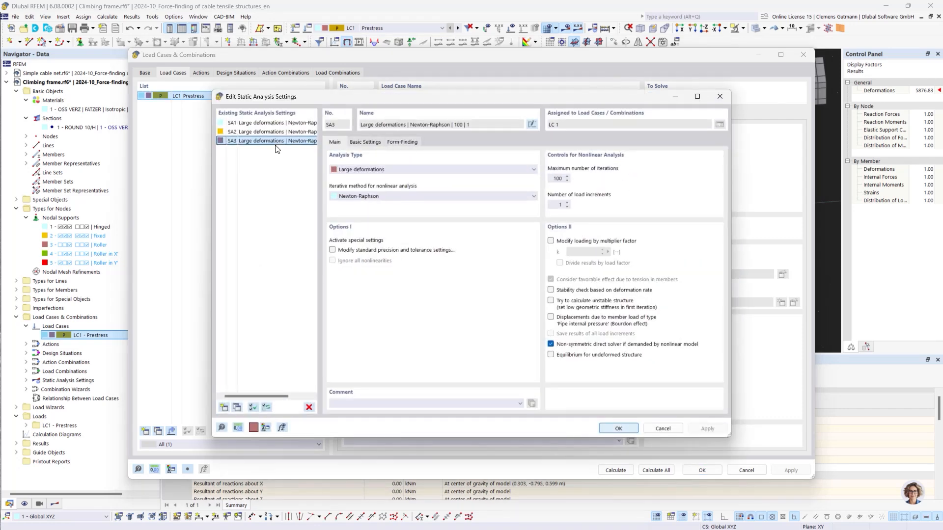
click(288, 133)
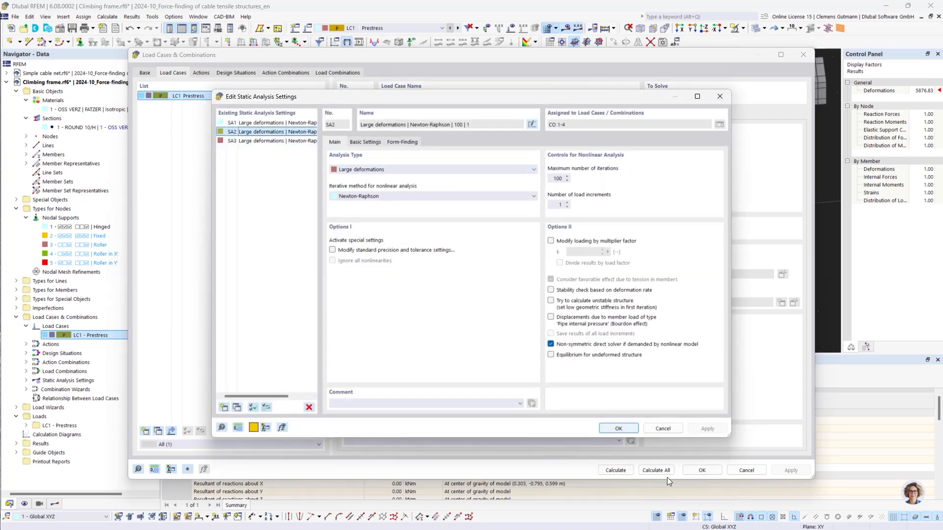
click(618, 429)
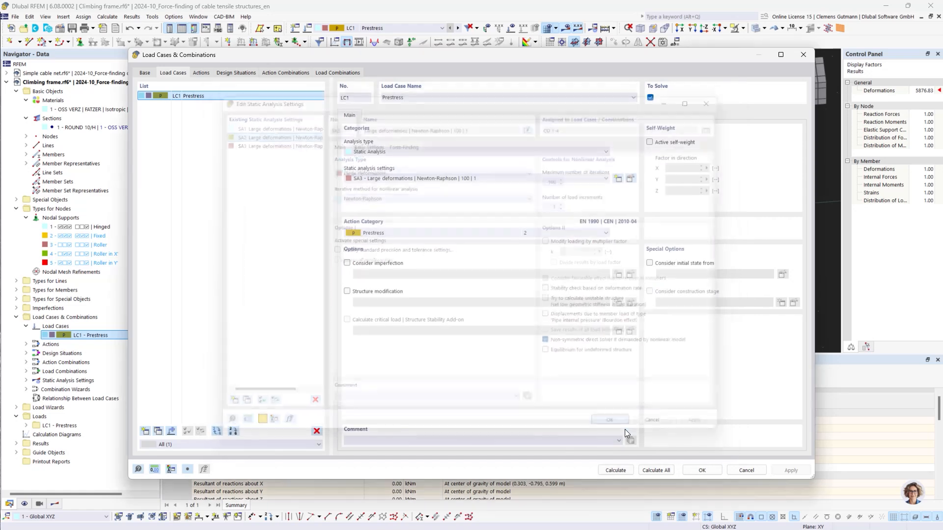
click(702, 471)
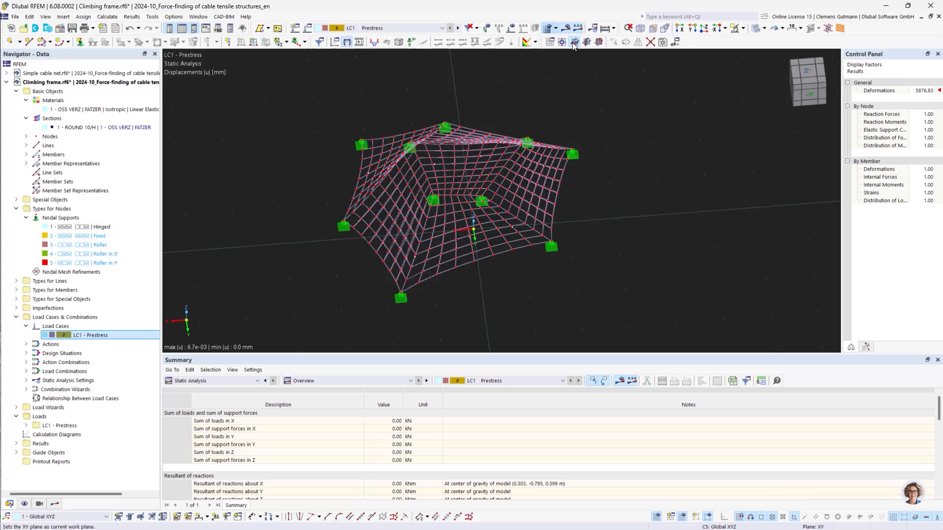
Reassign static analysis settings SA2 to load case LC1 and recalculate it.
click(565, 29)
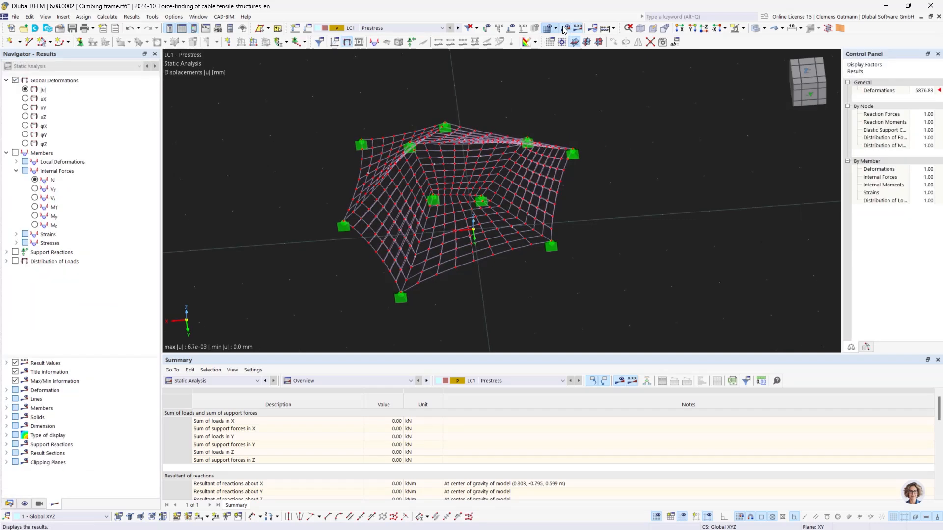
click(9, 504)
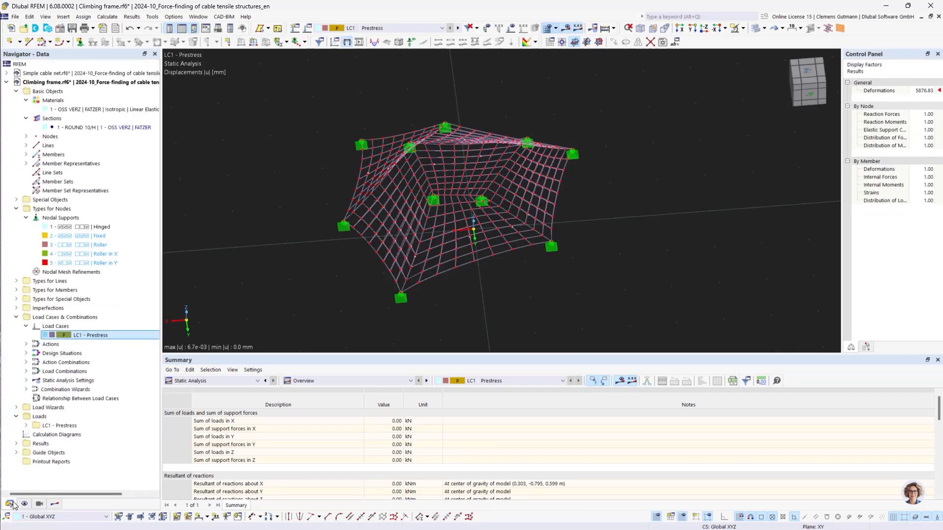
double_click(85, 336)
click(451, 179)
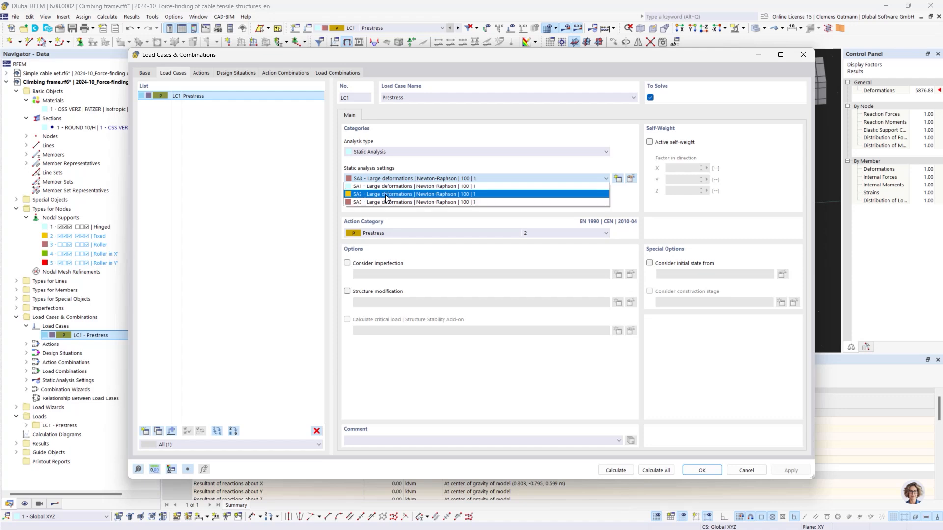
click(385, 195)
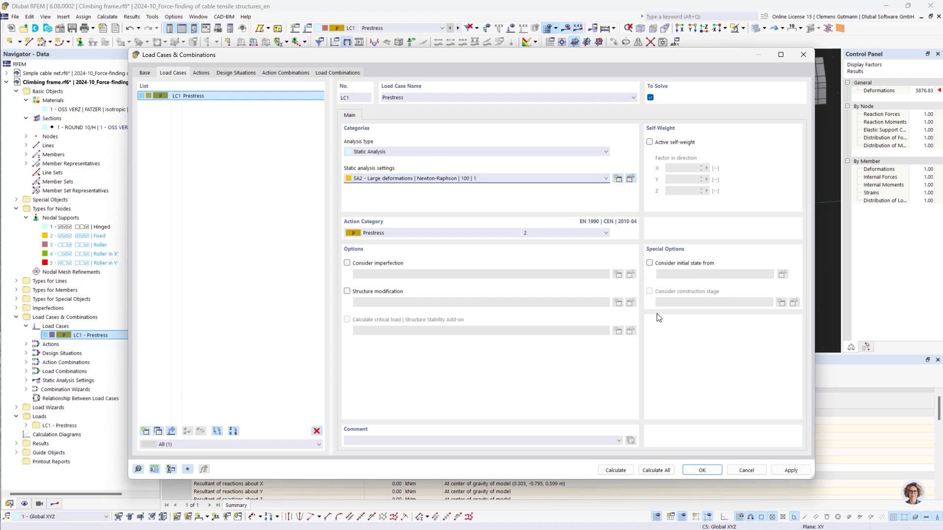
click(700, 470)
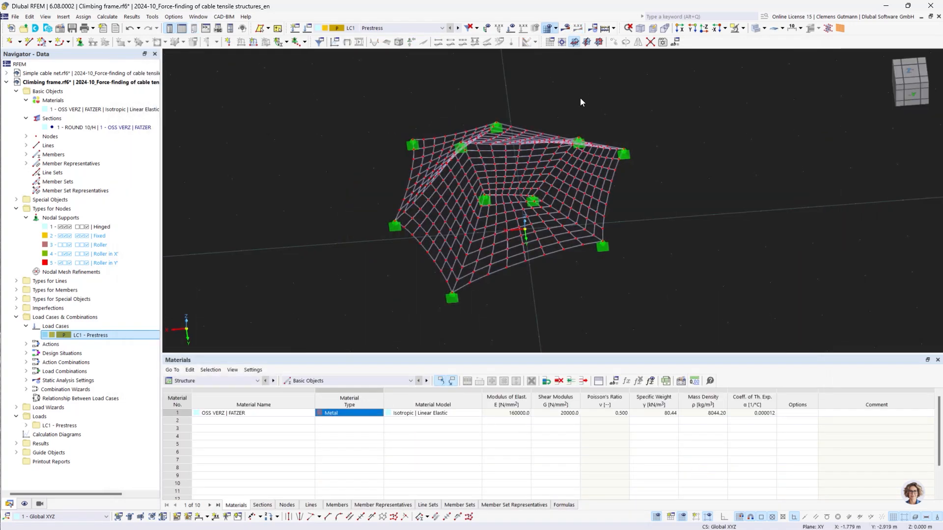
click(566, 30)
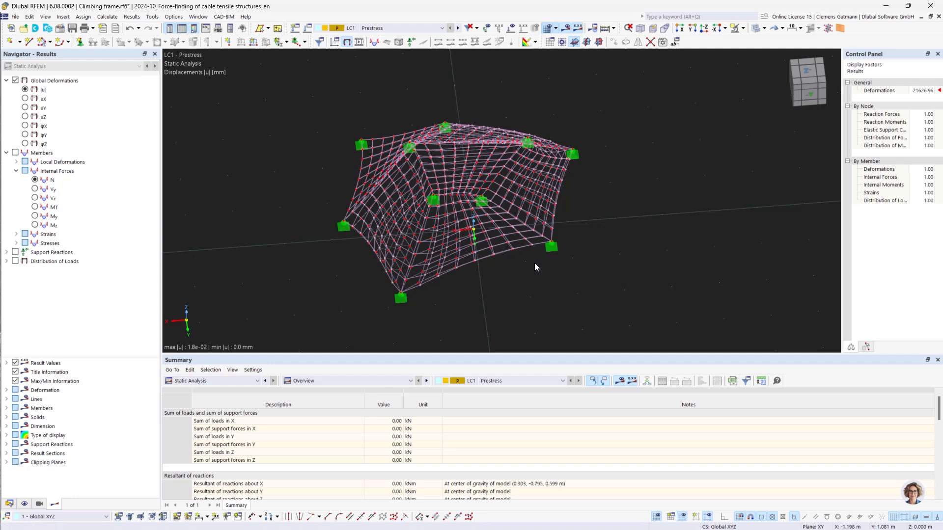
Display the axial forces N of the cable members near a corner support.
click(34, 179)
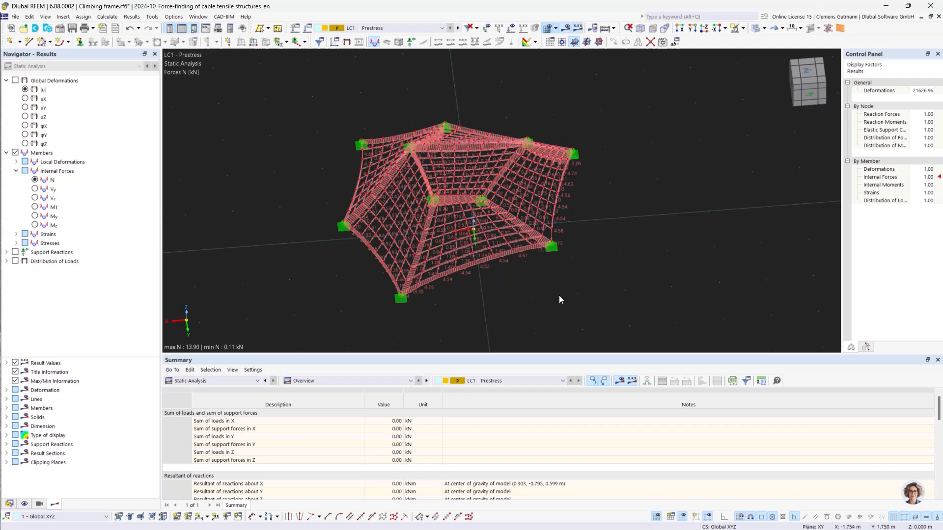
scroll(543, 240, up, 2)
scroll(543, 240, up, 2)
ctrl+middle_drag(658, 230, 615, 281)
scroll(620, 285, up, 6)
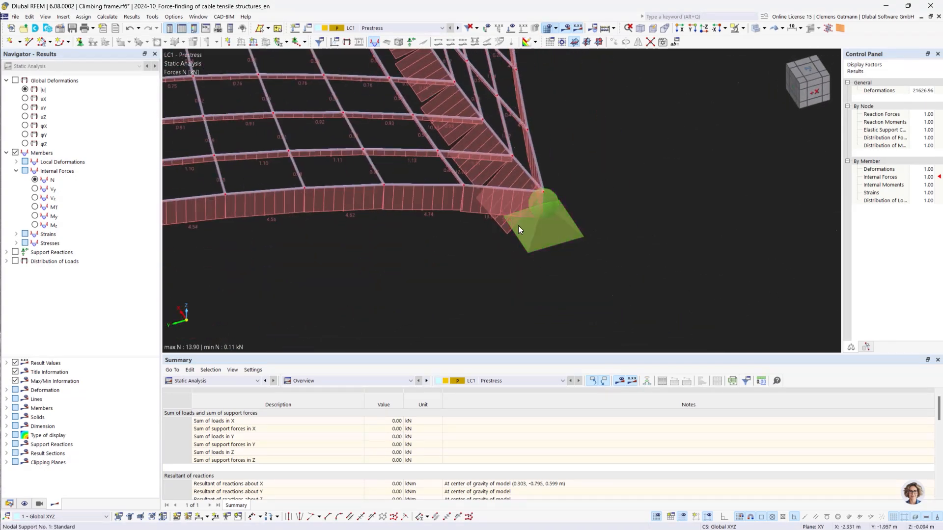
scroll(480, 227, down, 2)
ctrl+middle_drag(477, 226, 465, 268)
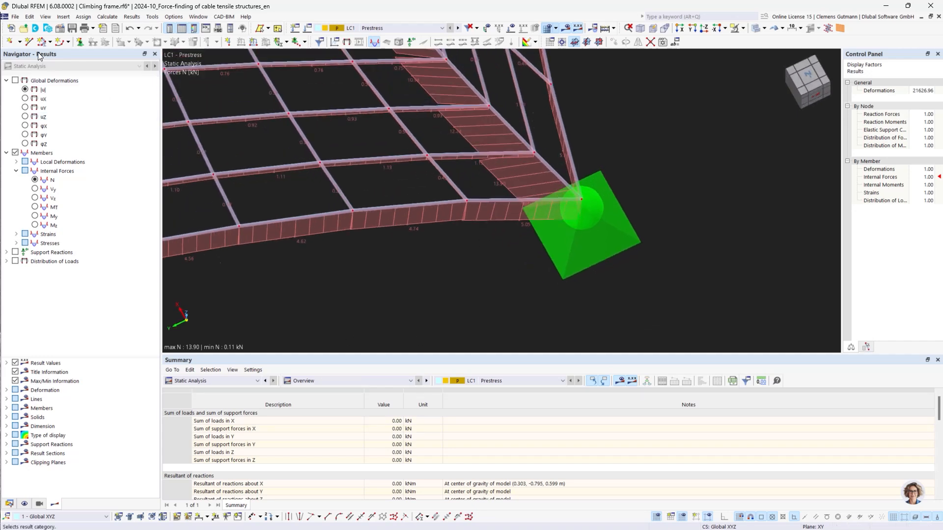
Set the global parameter PrestressLevel to 0.5.
click(29, 16)
click(96, 323)
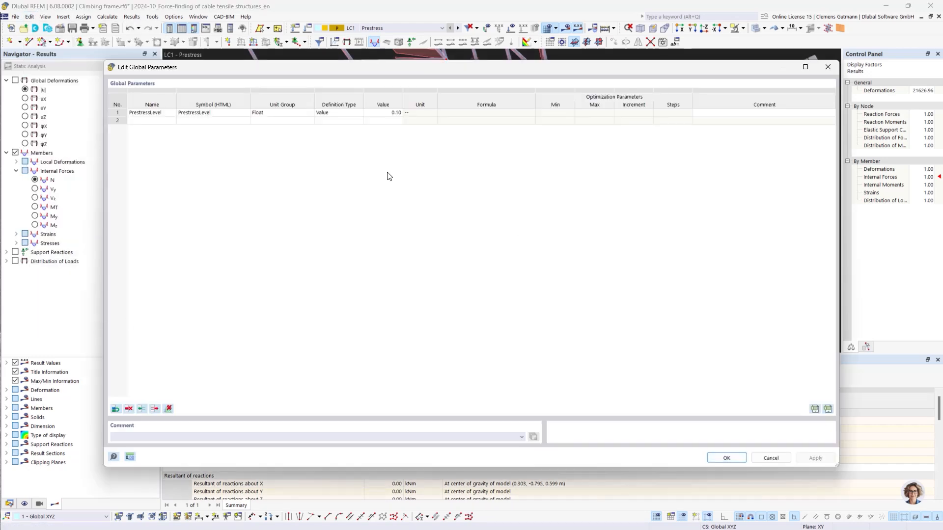
click(388, 112)
click(392, 112)
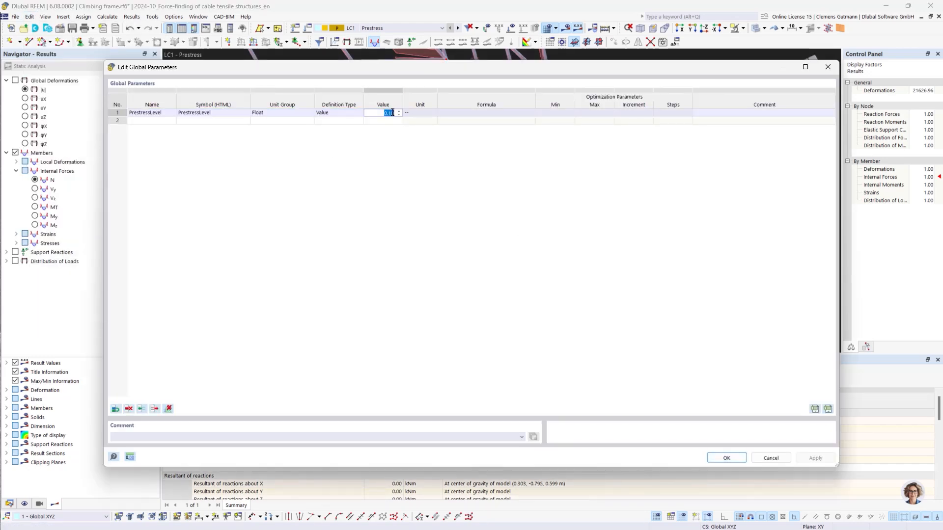
text(0.5)
key(Tab)
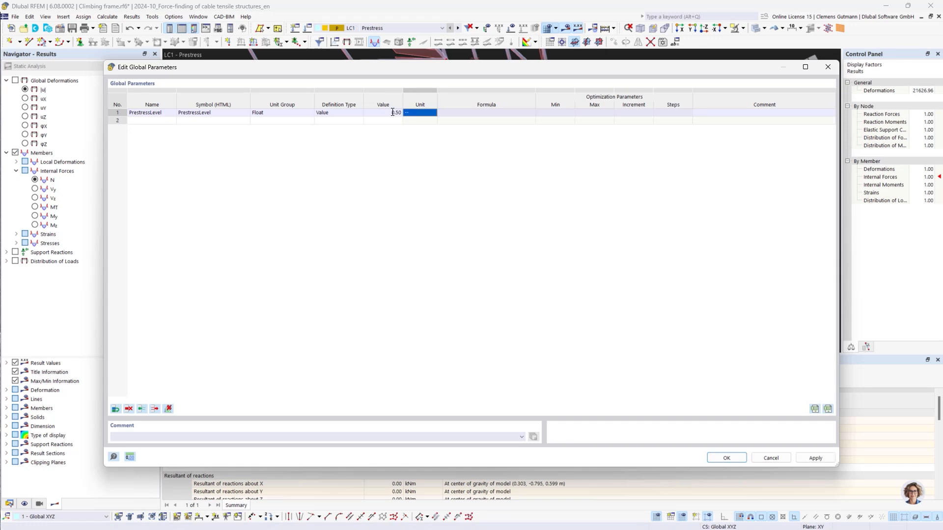
click(727, 458)
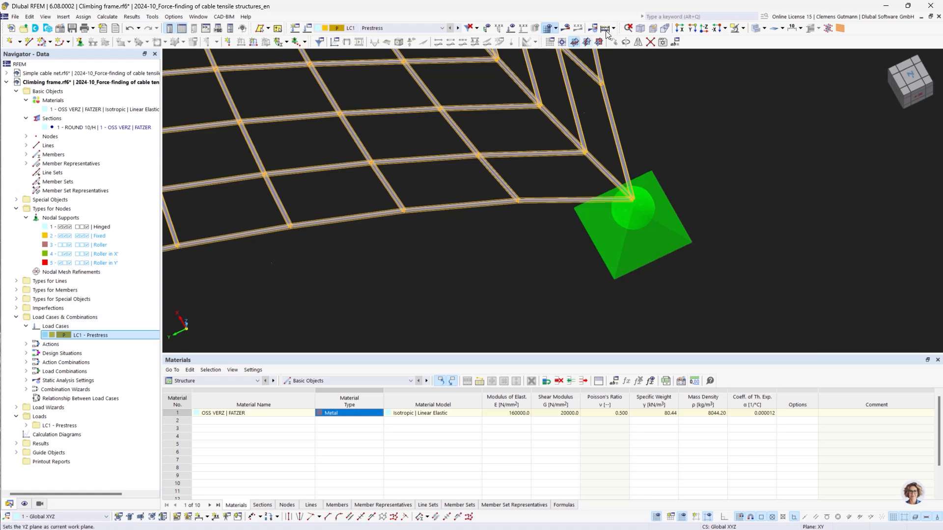
Recalculate LC1 with the new prestress level and view the axial forces.
click(569, 29)
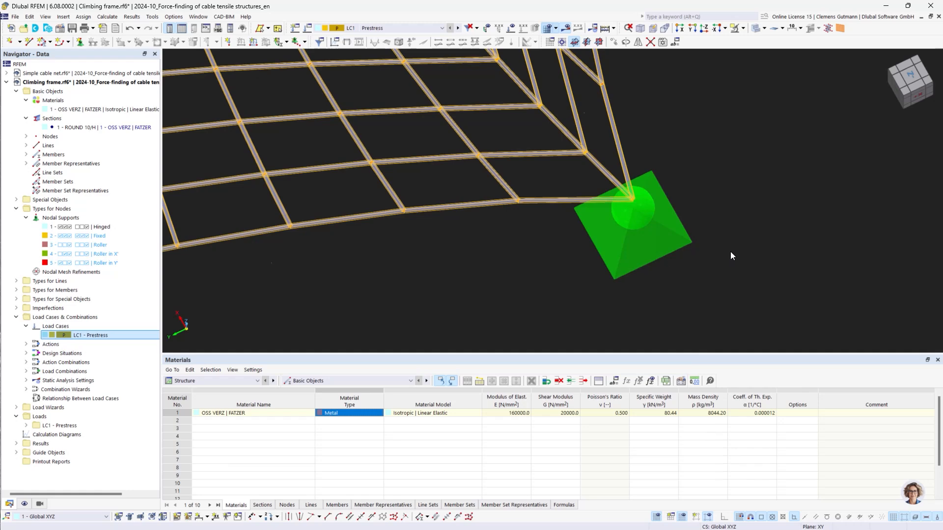
scroll(730, 252, down, 2)
scroll(618, 200, up, 5)
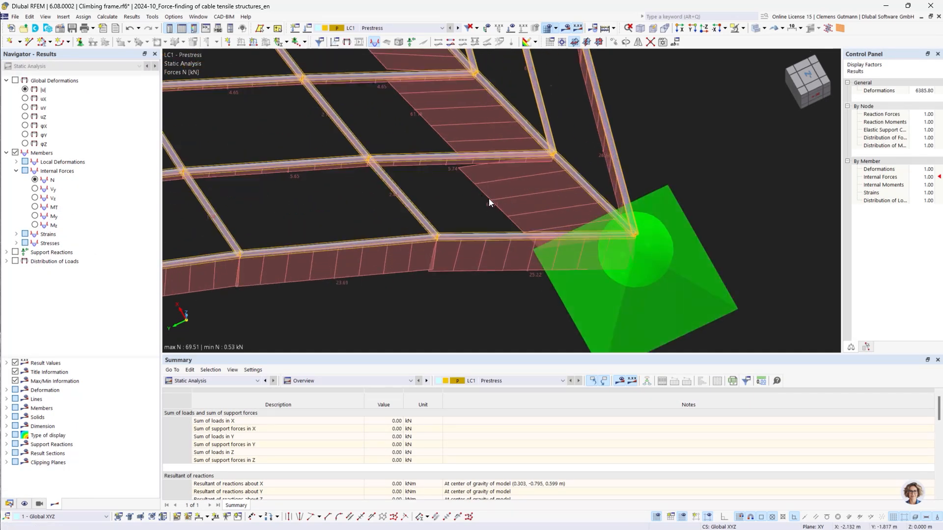
Show the member loads table and inspect the Tavg formula of the first form-finding load.
click(221, 381)
click(219, 421)
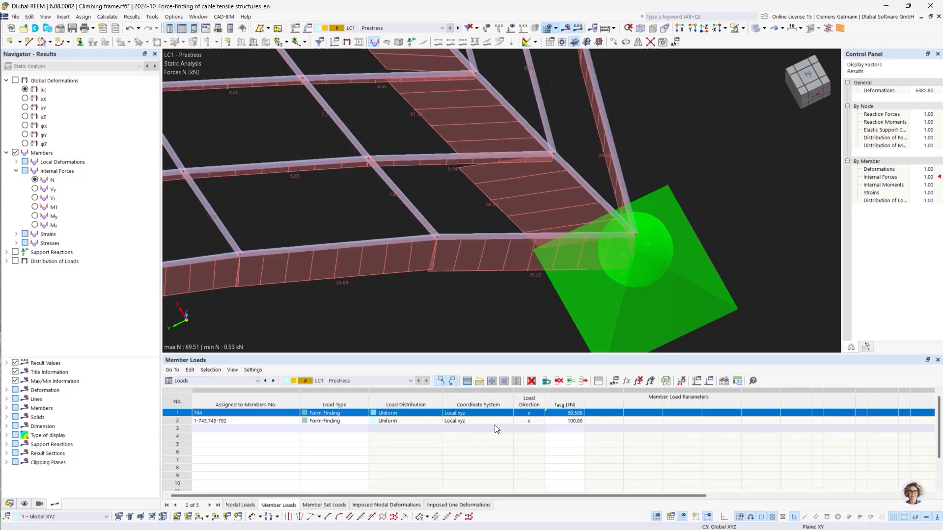
click(573, 414)
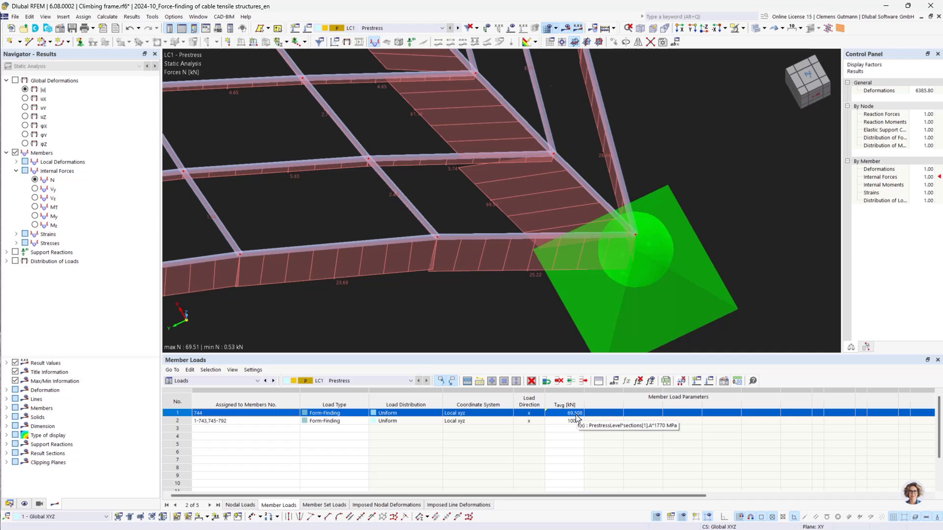
scroll(696, 239, down, 3)
scroll(700, 220, down, 3)
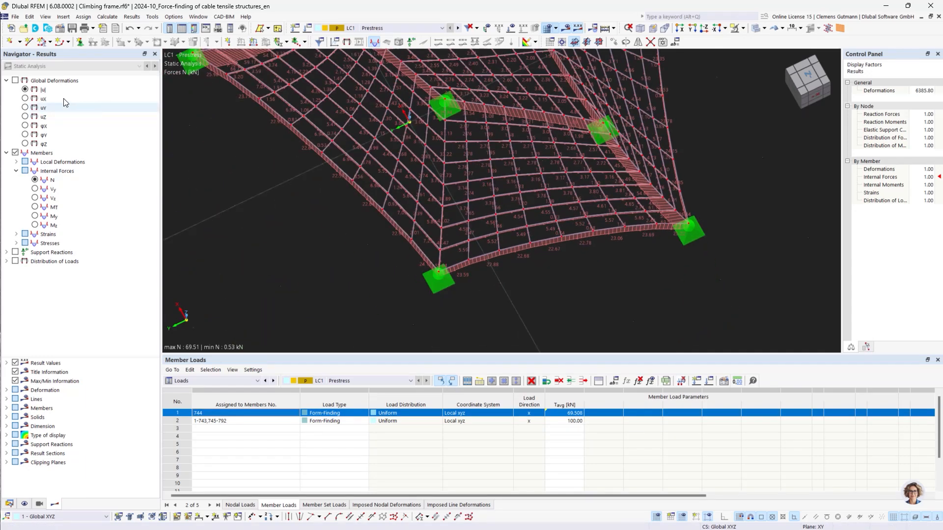
Display the global displacements |u| of the cable net.
click(25, 90)
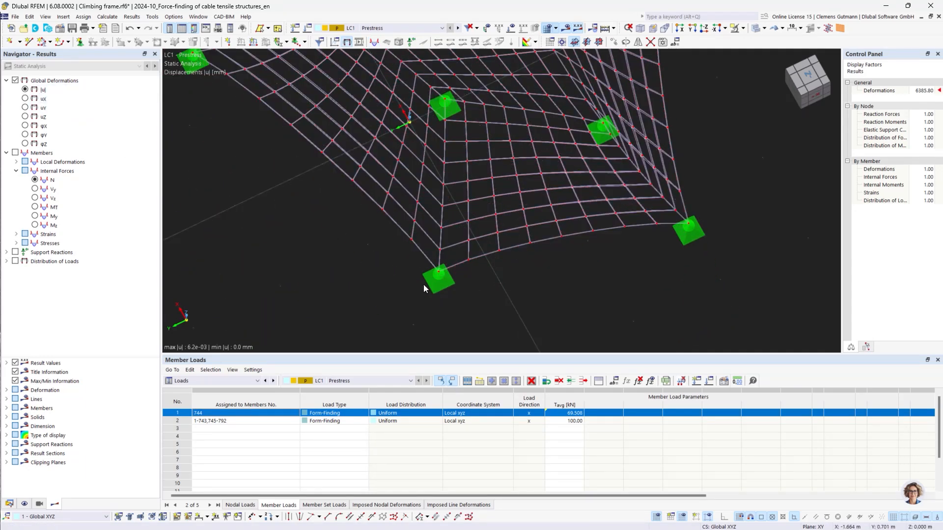
scroll(424, 285, down, 4)
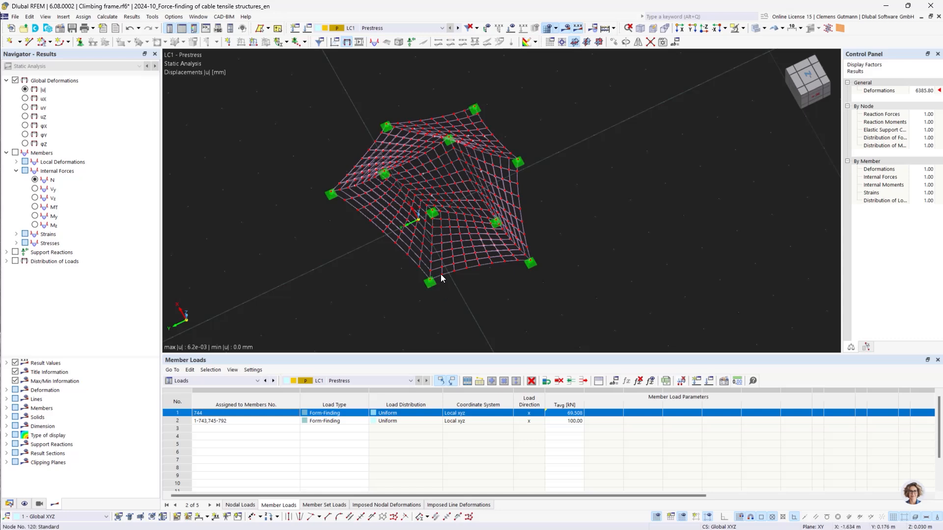
scroll(440, 274, up, 2)
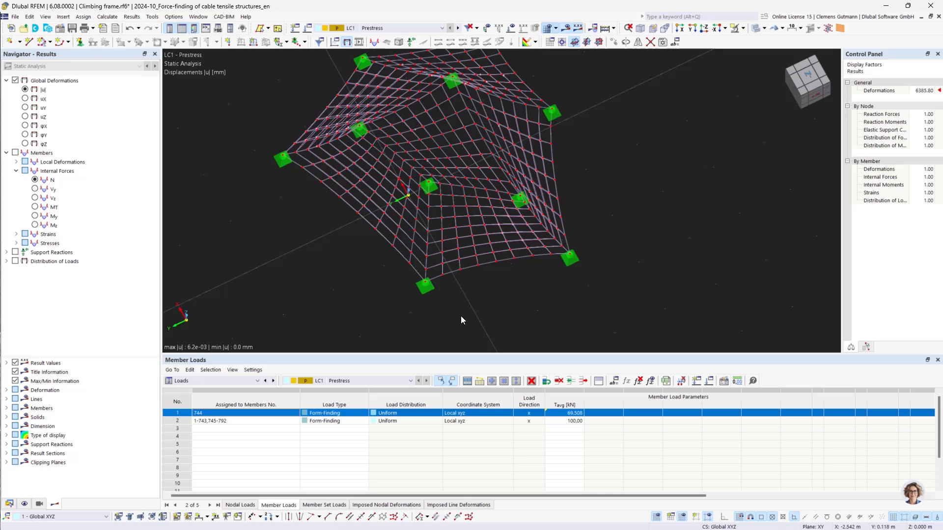
ctrl+middle_drag(461, 316, 573, 266)
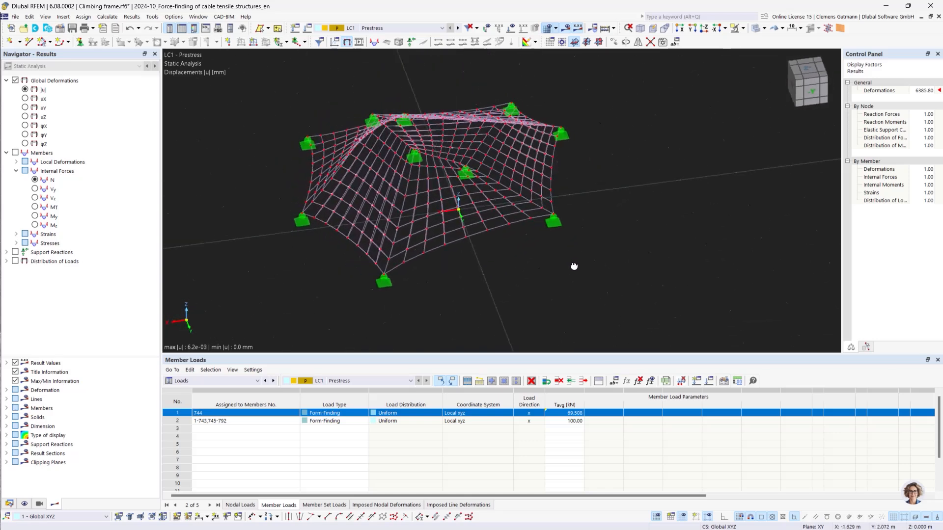
middle_drag(476, 278, 467, 305)
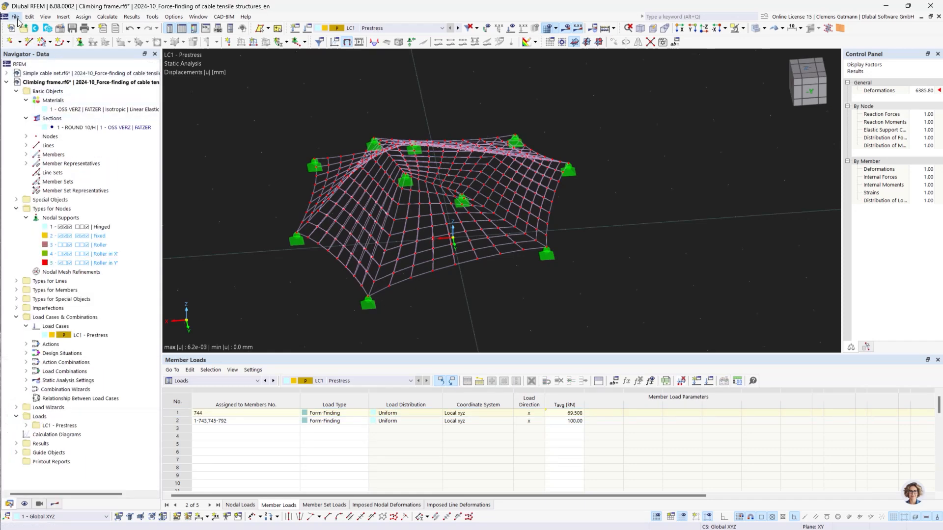
Open the model file Climbing frame_prestress validation.rf6.
click(15, 17)
click(37, 31)
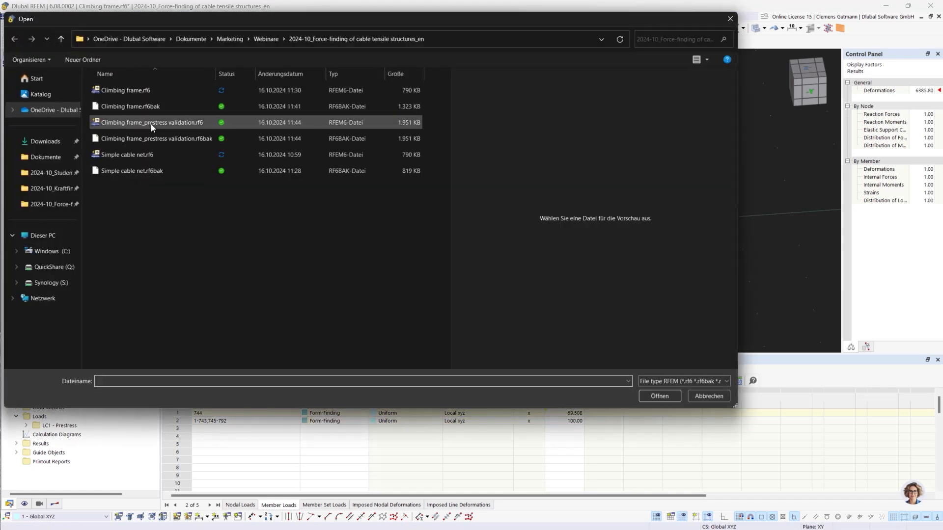
click(151, 123)
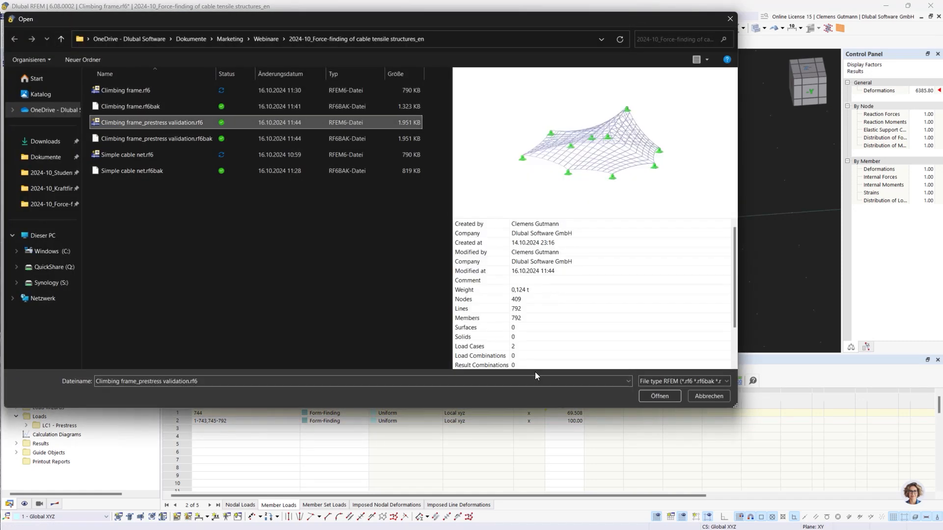
click(673, 399)
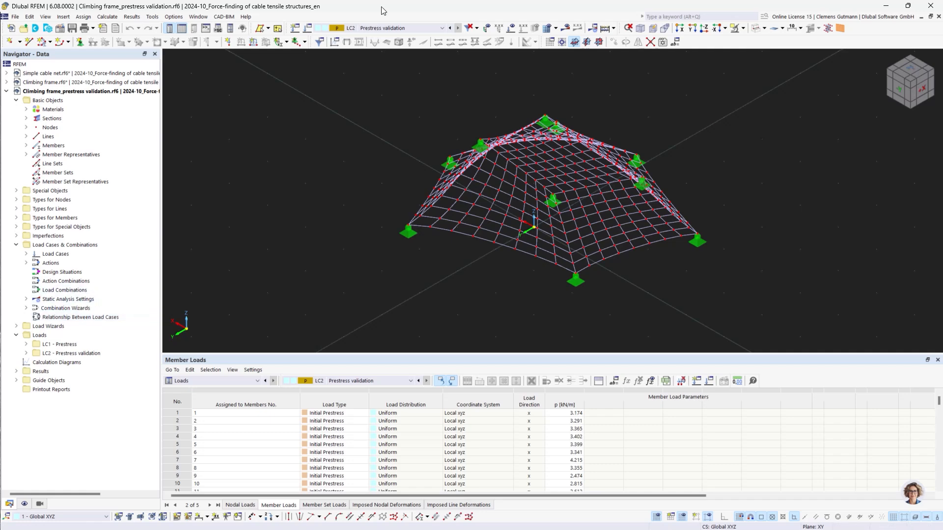
Expand the load cases and display the initial prestress loads of LC2 Prestress validation on the net.
click(26, 253)
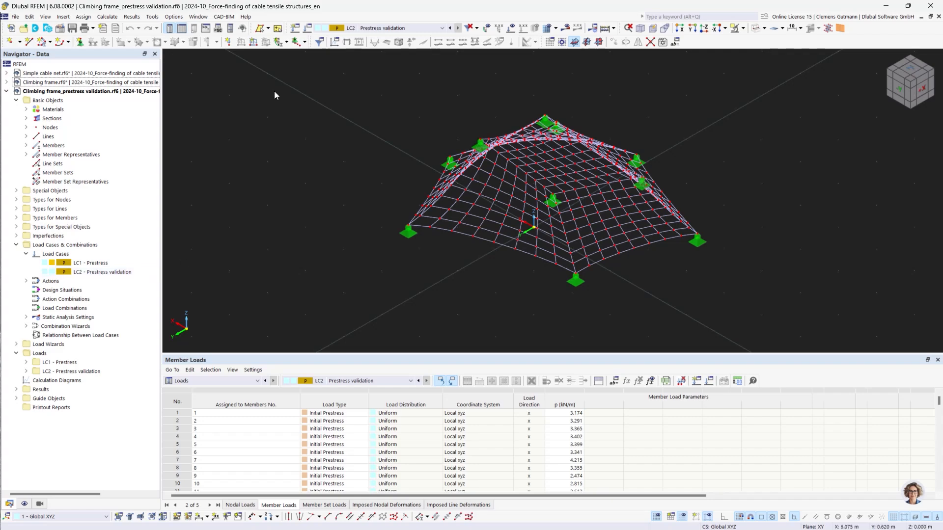
click(511, 28)
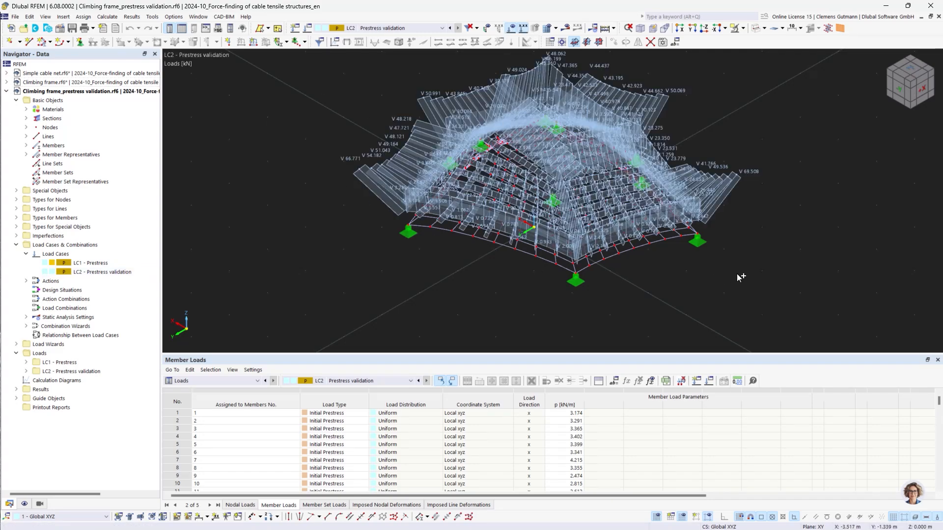
ctrl+middle_drag(737, 273, 671, 283)
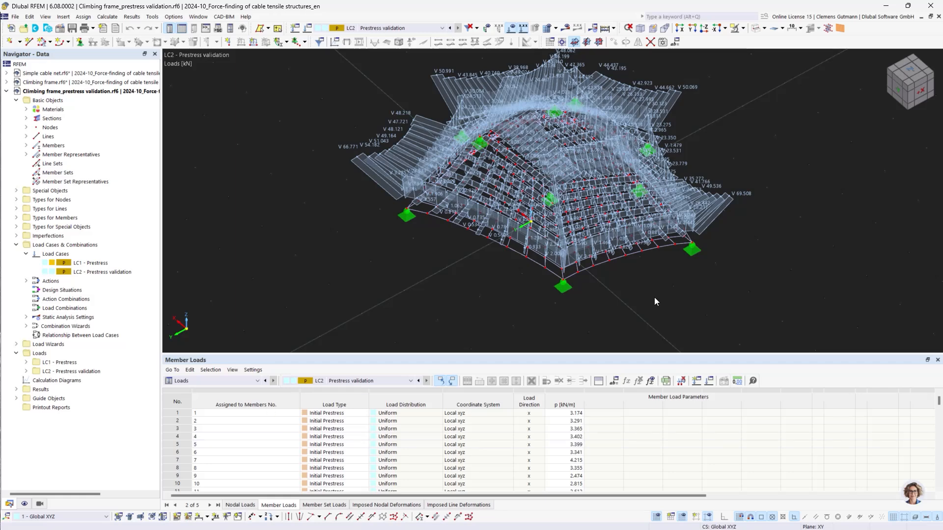
scroll(635, 258, up, 2)
scroll(552, 252, up, 4)
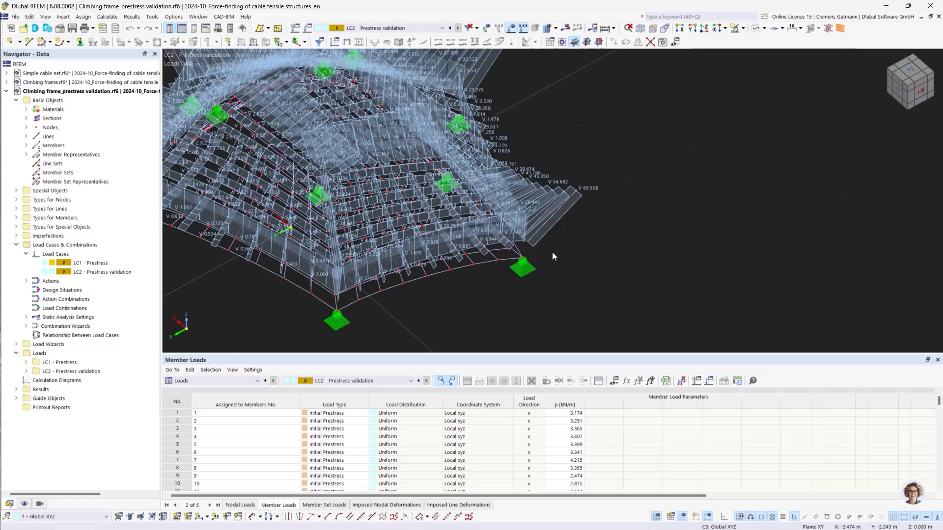
middle_drag(621, 226, 570, 258)
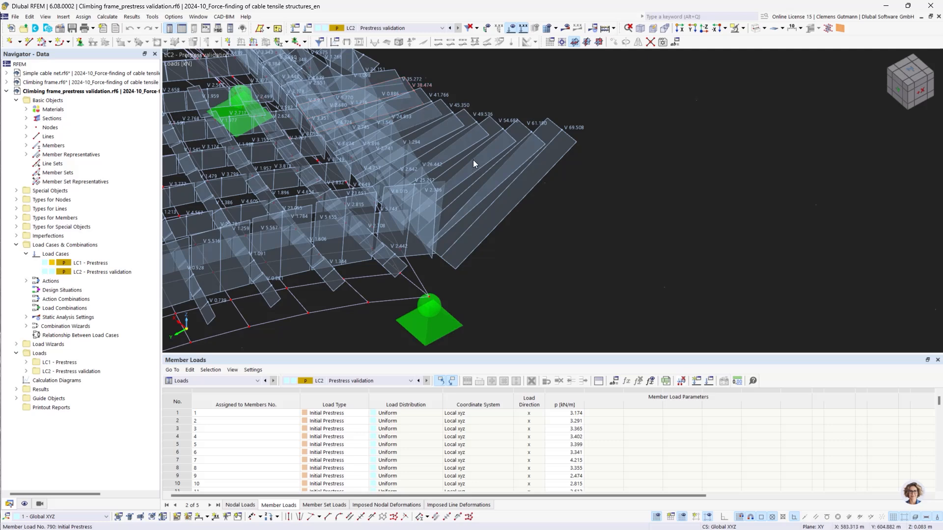
Switch to load case LC1 Prestress and display its calculated results.
mouse_move(473, 160)
click(410, 29)
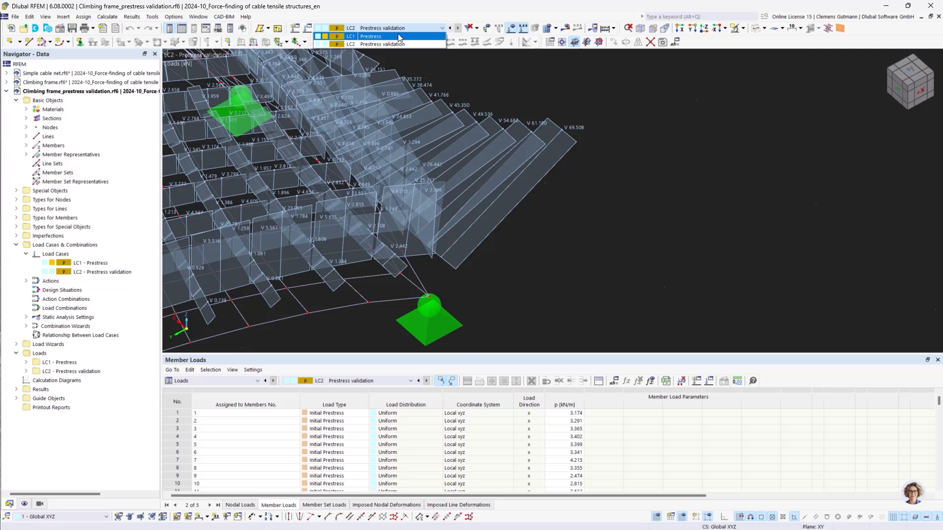
click(398, 36)
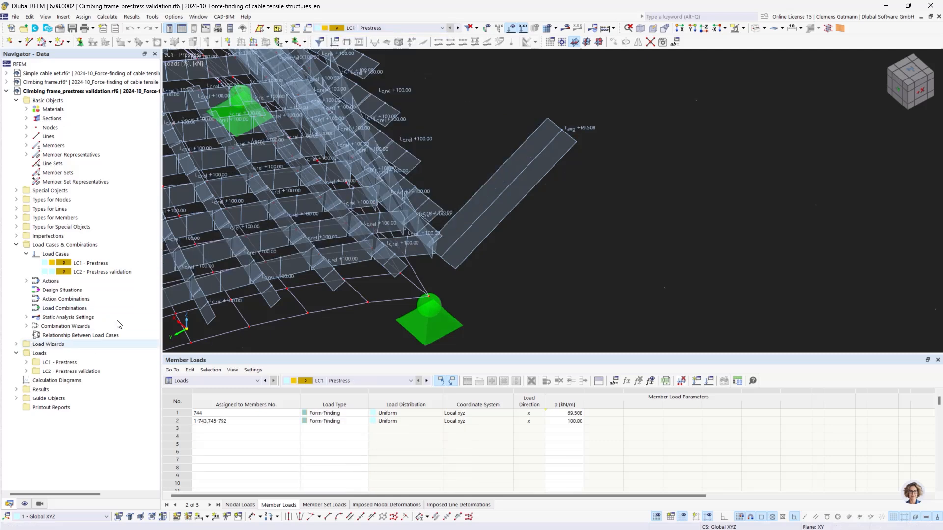
click(511, 29)
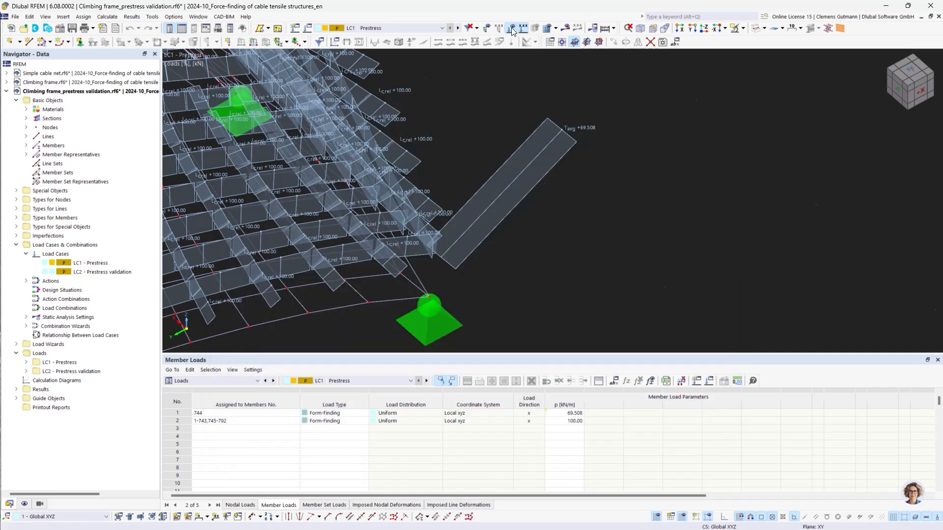
click(511, 31)
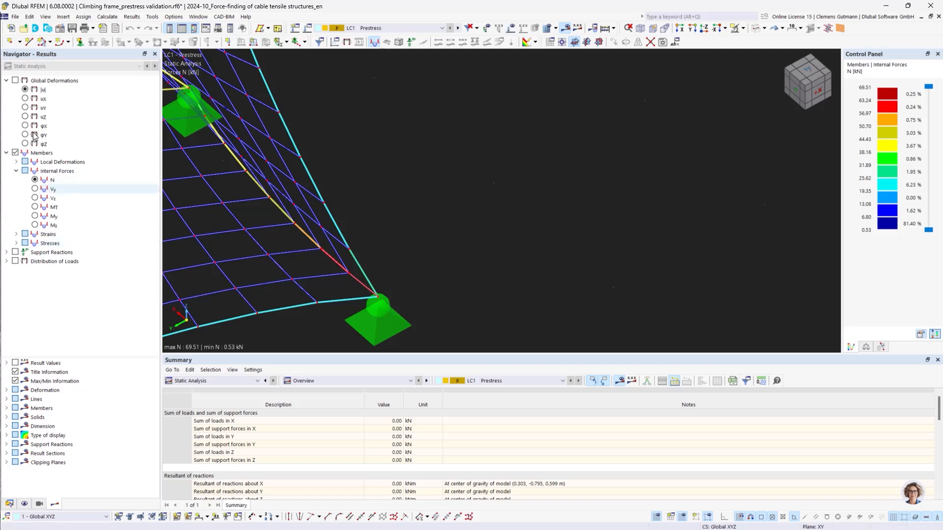
Display the axial forces N of the cable net with result values shown on the members.
click(49, 180)
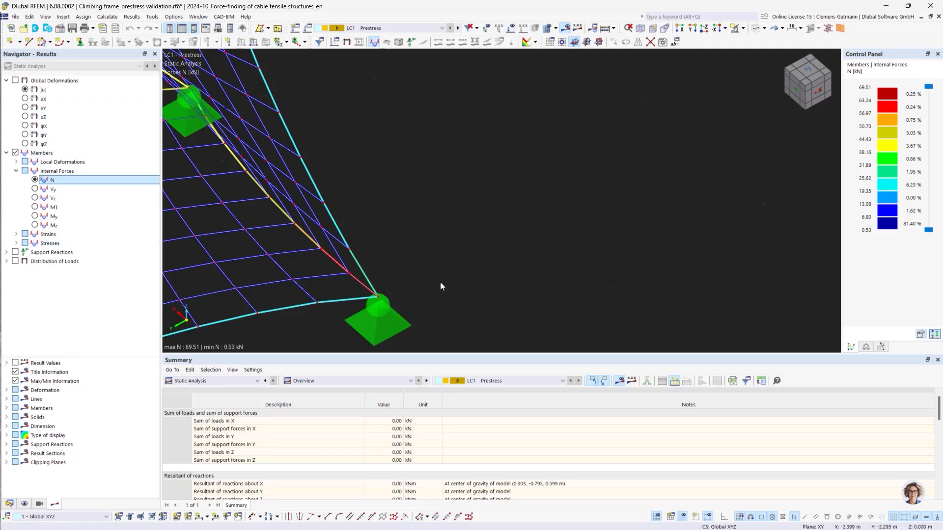
middle_drag(440, 287, 502, 244)
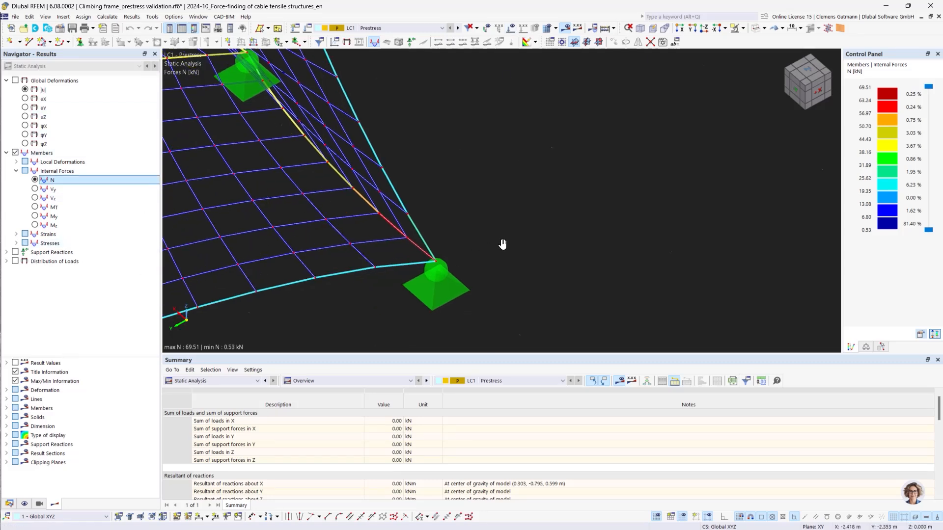
click(16, 363)
scroll(452, 250, up, 3)
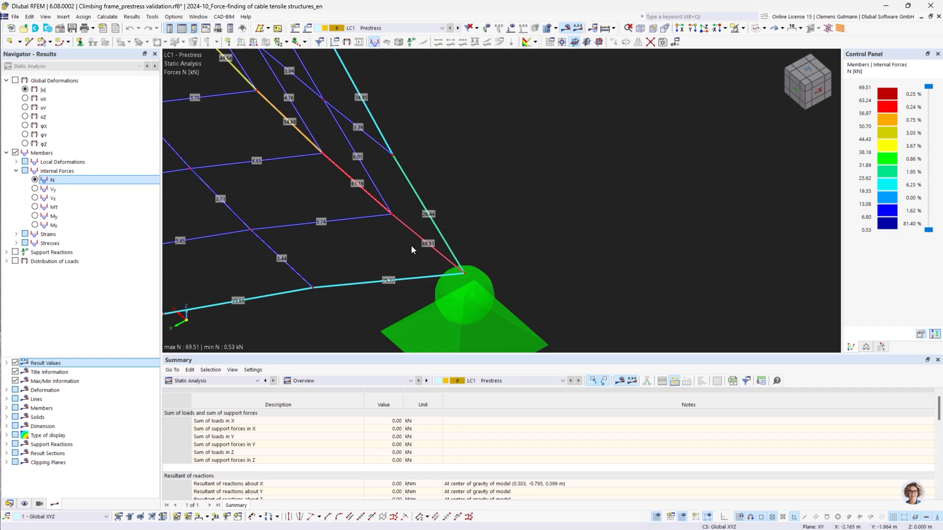
Switch to load case LC2 Prestress validation and calculate it.
click(457, 30)
click(563, 30)
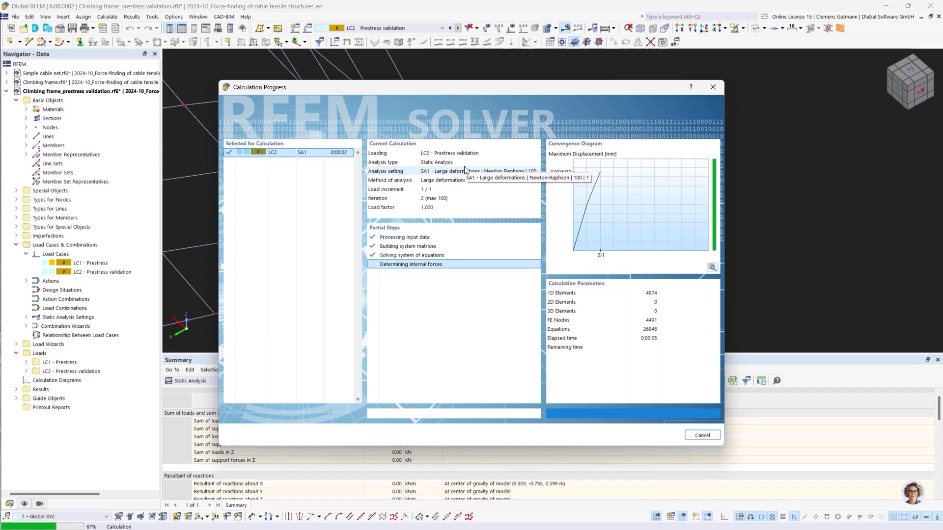
scroll(680, 234, down, 8)
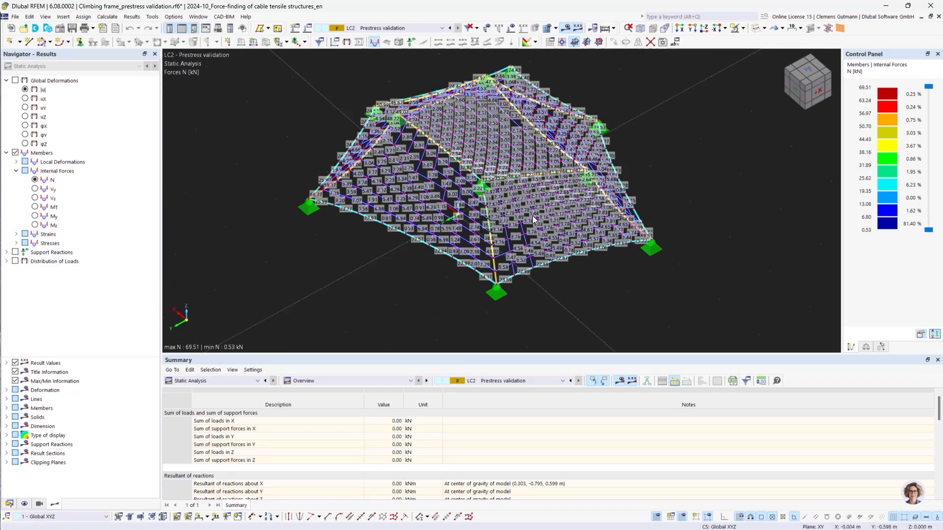
Display the global displacements |u| of LC2 across the cable net.
click(25, 90)
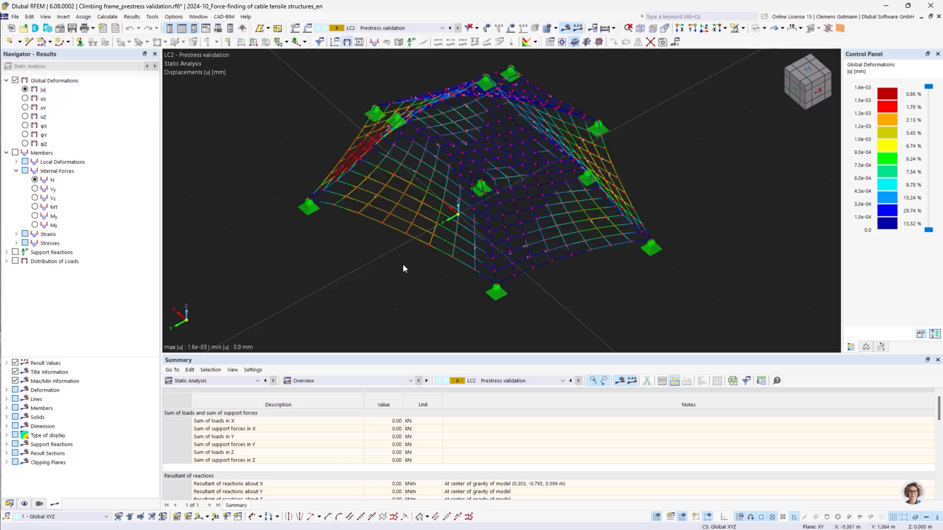
ctrl+middle_drag(415, 263, 498, 269)
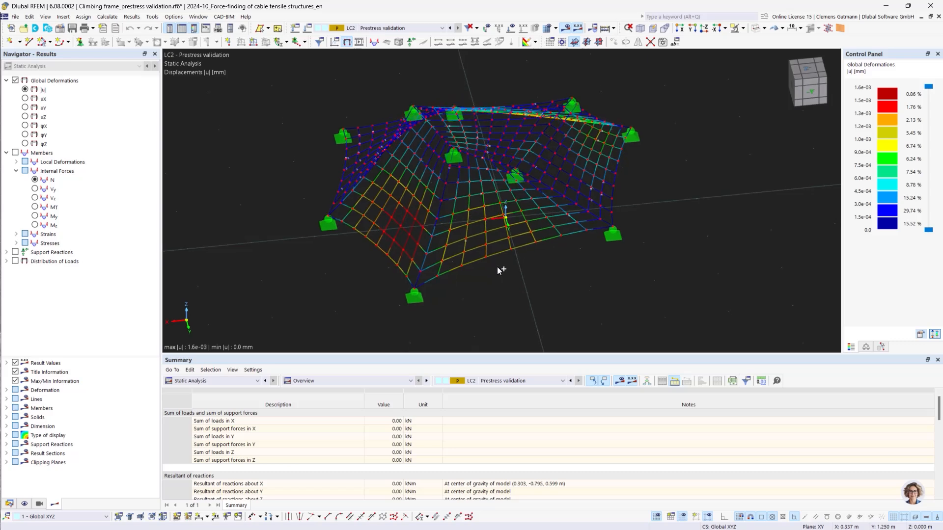
ctrl+middle_drag(431, 267, 484, 276)
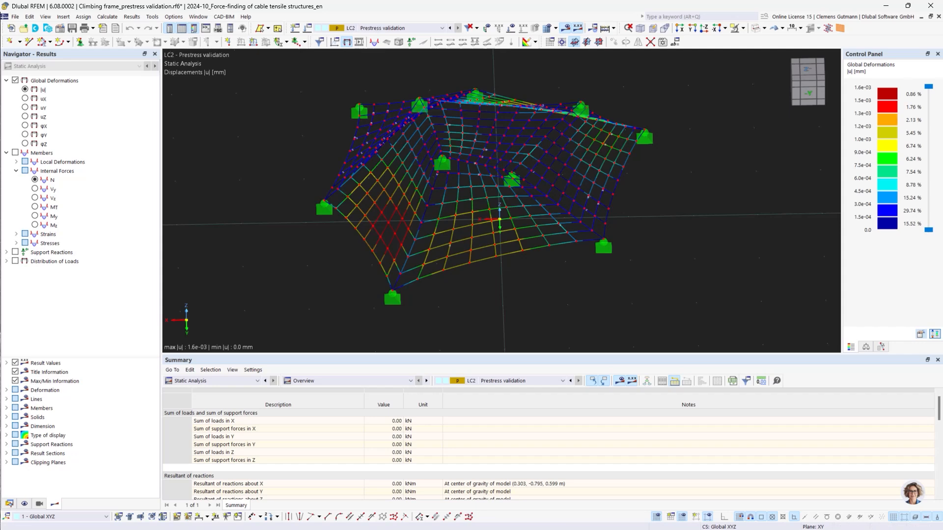
In the Climbing frame model, activate self-weight for load case LC1 Prestress and calculate it.
click(9, 505)
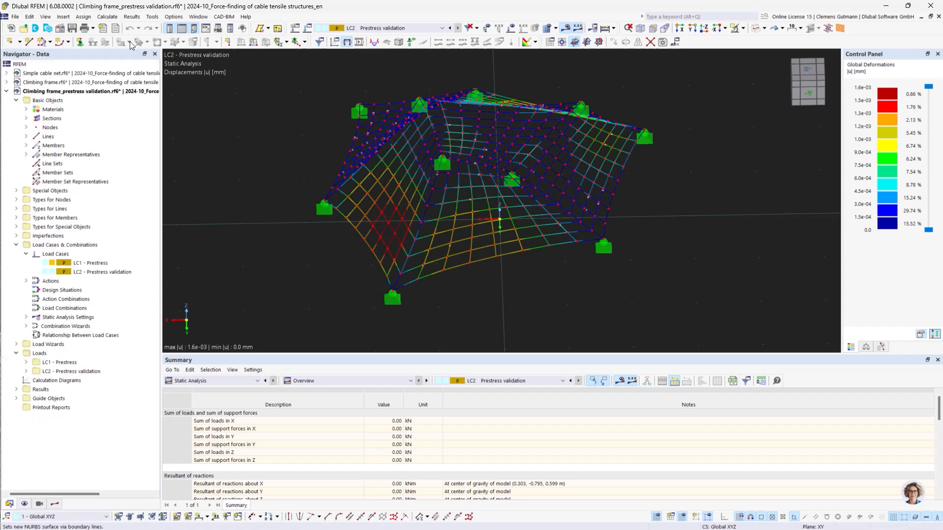
click(95, 82)
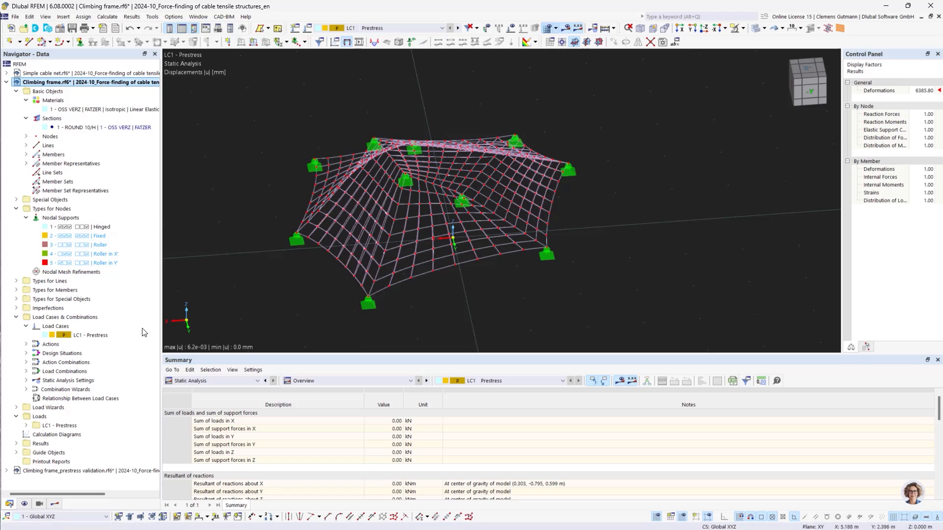
right_click(70, 329)
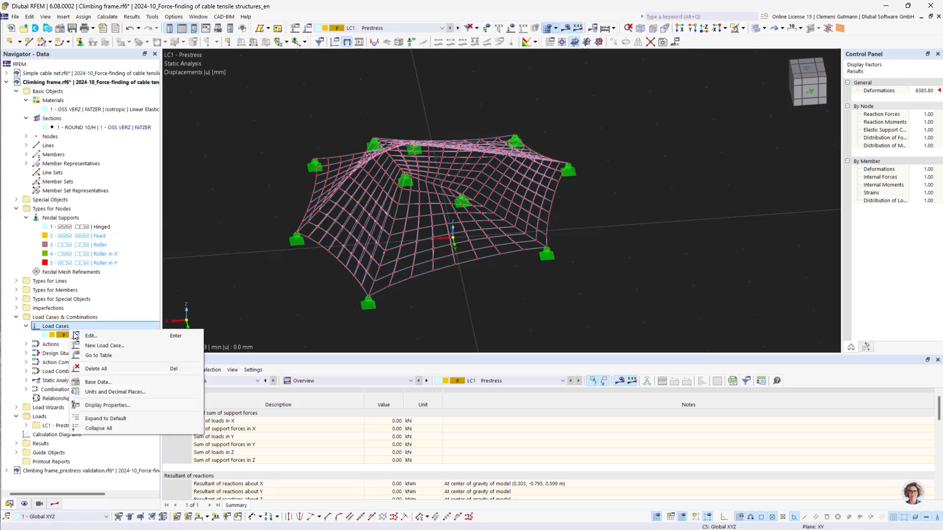
click(76, 333)
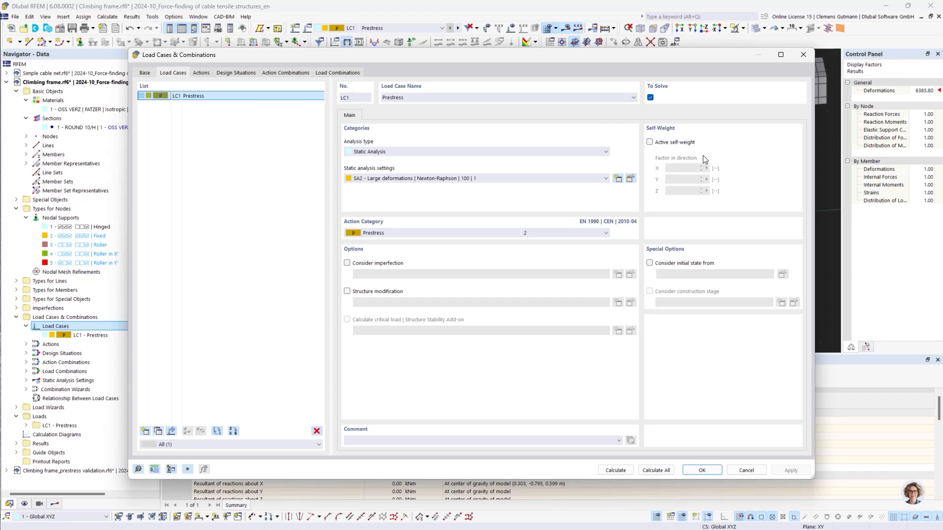
click(649, 143)
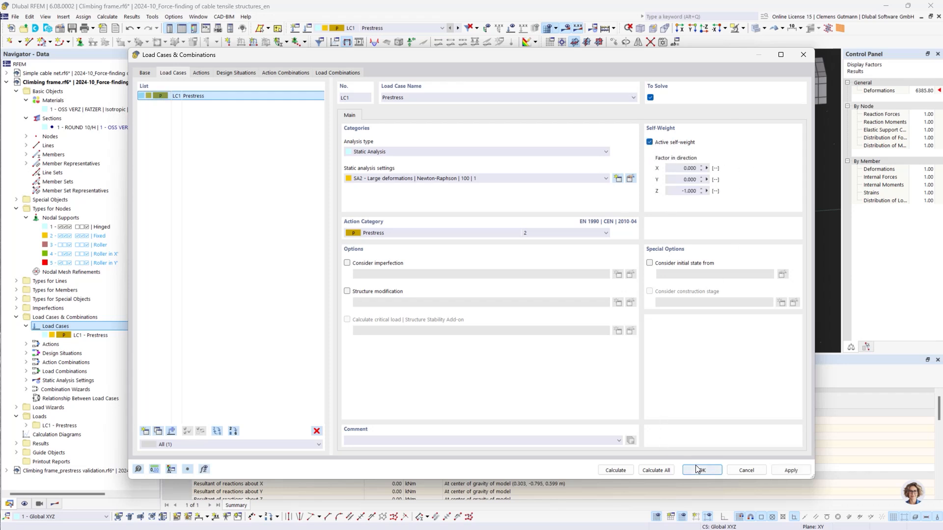
click(609, 474)
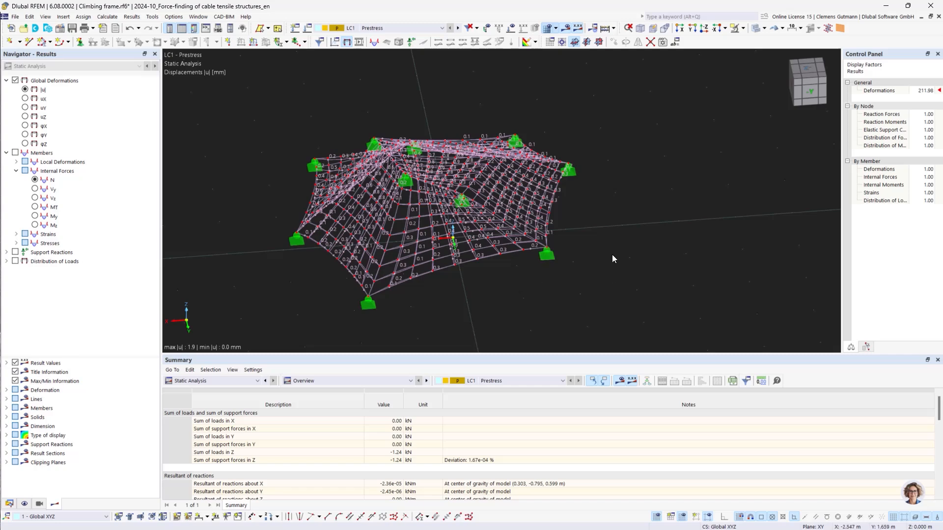
Examine the displacements of LC1 Prestress across the cable net from different angles.
ctrl+middle_drag(619, 222, 535, 235)
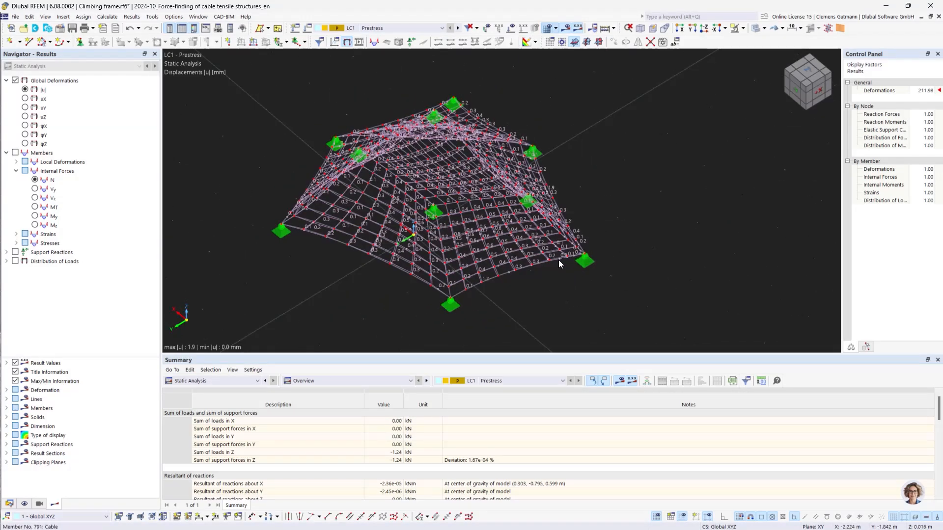
ctrl+middle_drag(545, 267, 530, 289)
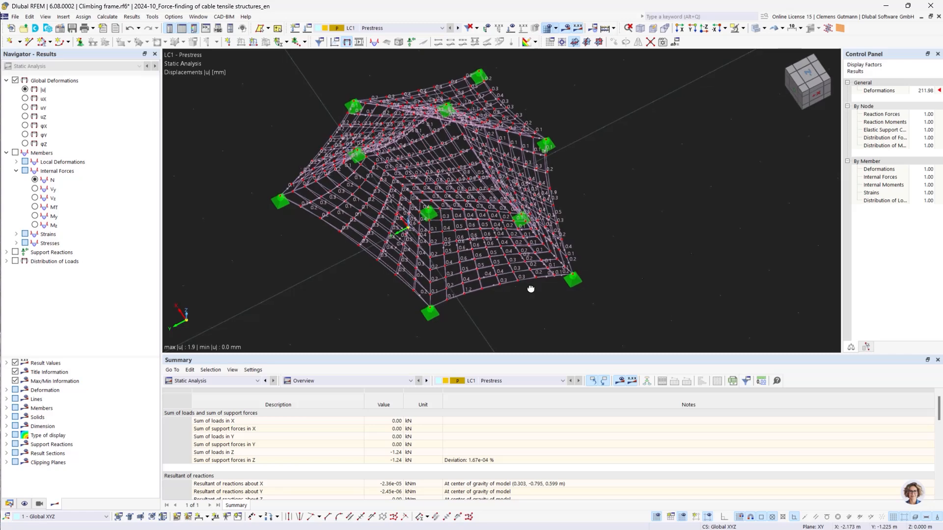
ctrl+middle_drag(614, 263, 521, 236)
scroll(524, 237, up, 3)
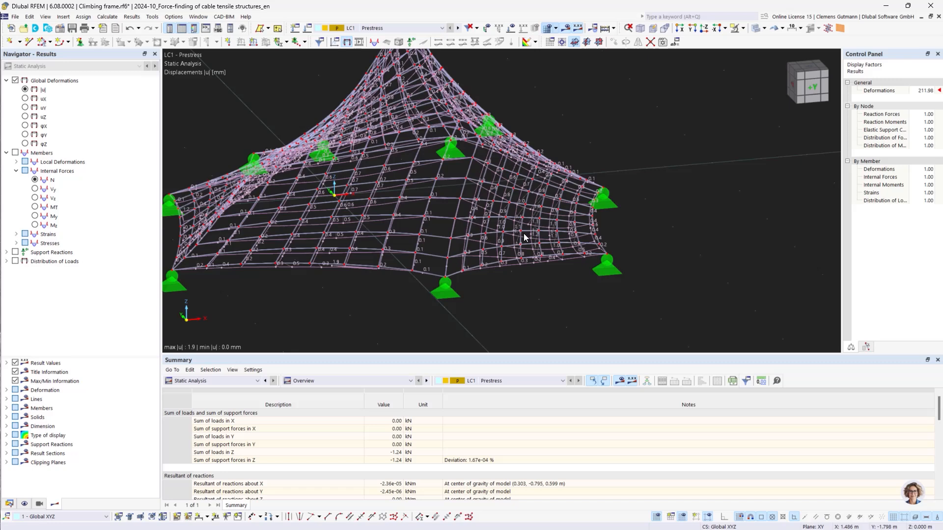
scroll(524, 238, up, 2)
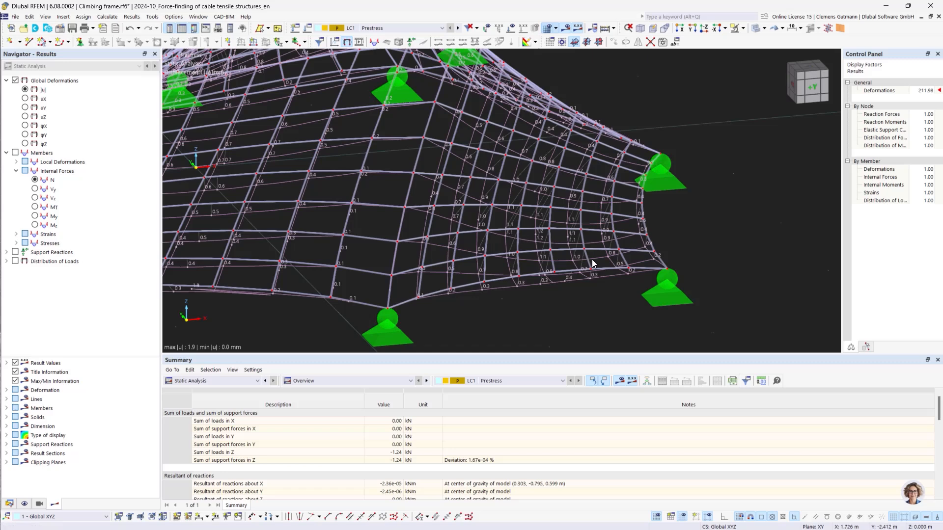
scroll(591, 260, down, 3)
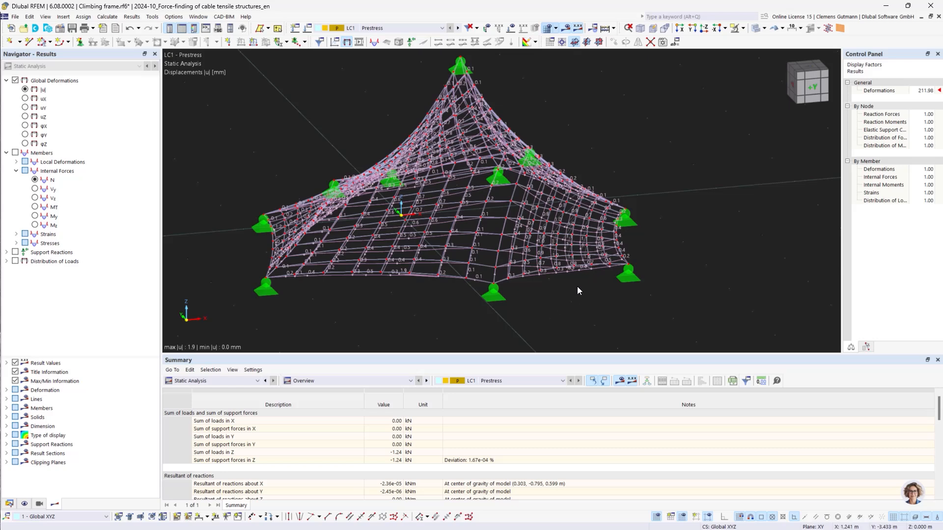
mouse_move(591, 280)
ctrl+middle_down()
mouse_move(566, 314)
mouse_move(648, 289)
mouse_move(712, 288)
mouse_move(587, 288)
ctrl+middle_up()
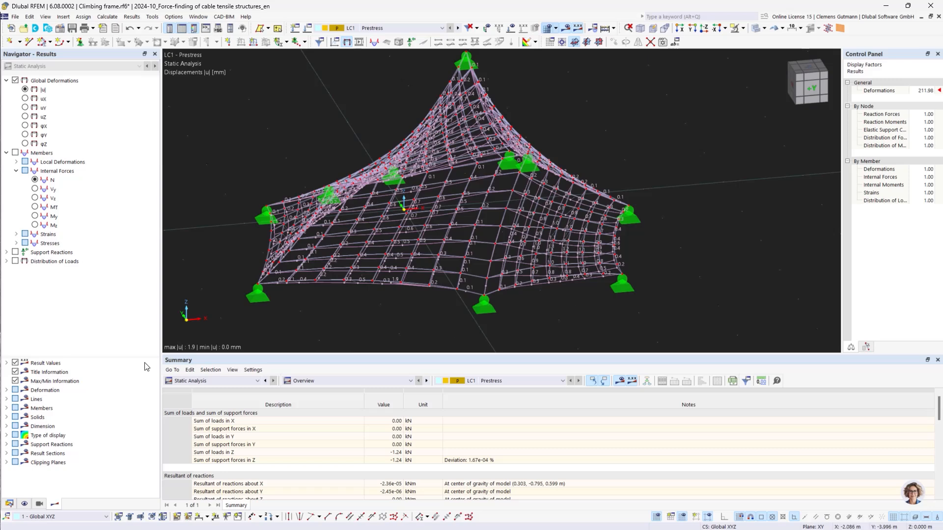
Create load case LC2 named Child load with action category None, considering the initial state from LC1 Prestress.
click(14, 505)
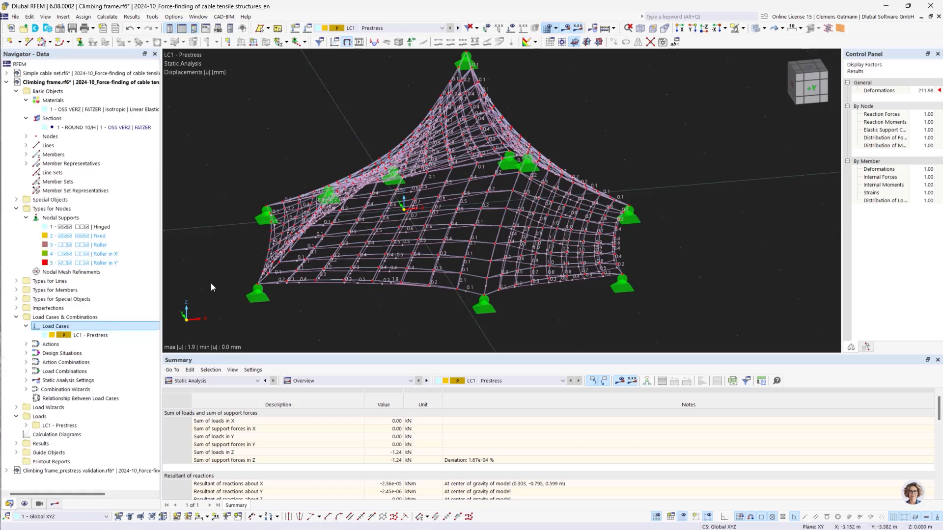
right_click(50, 324)
click(63, 332)
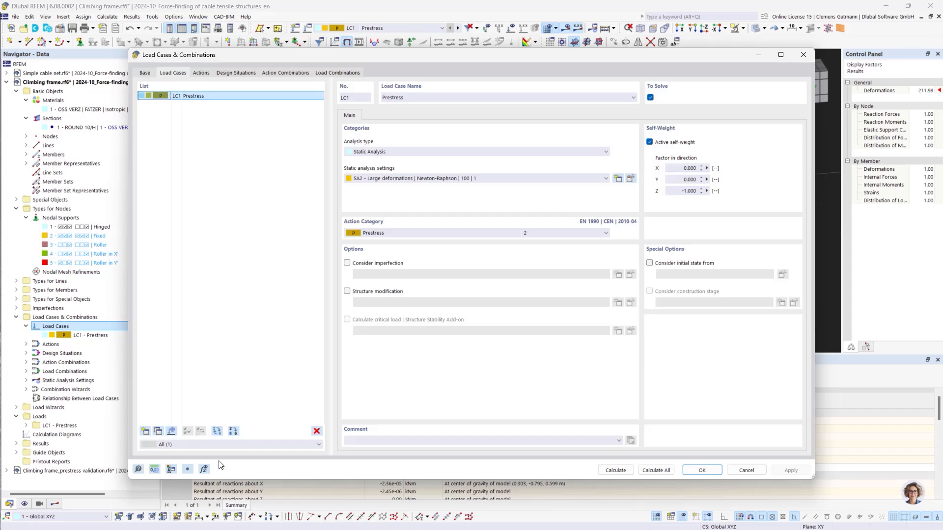
click(144, 431)
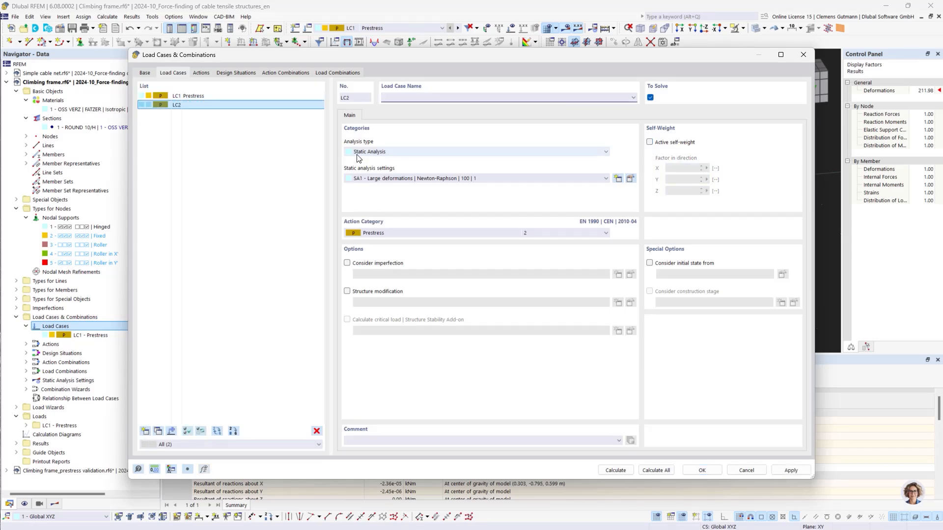
click(406, 234)
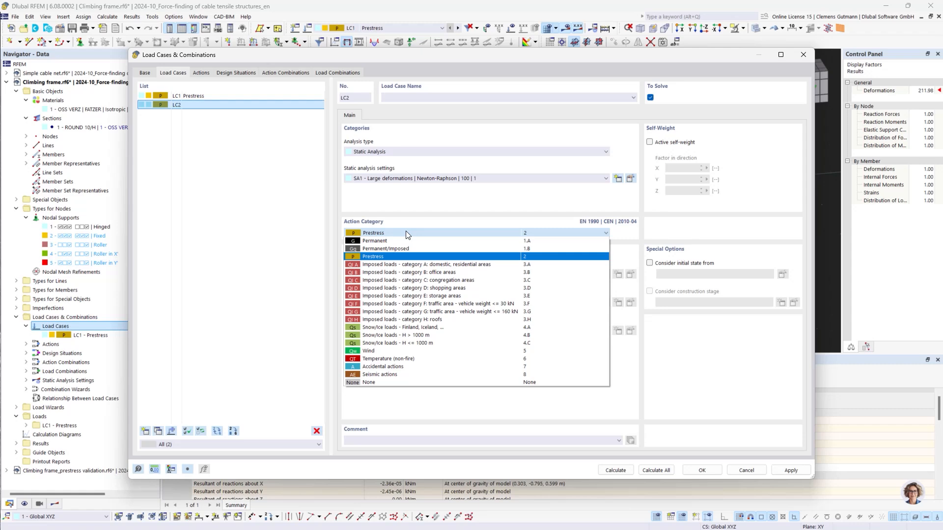
click(380, 382)
click(427, 97)
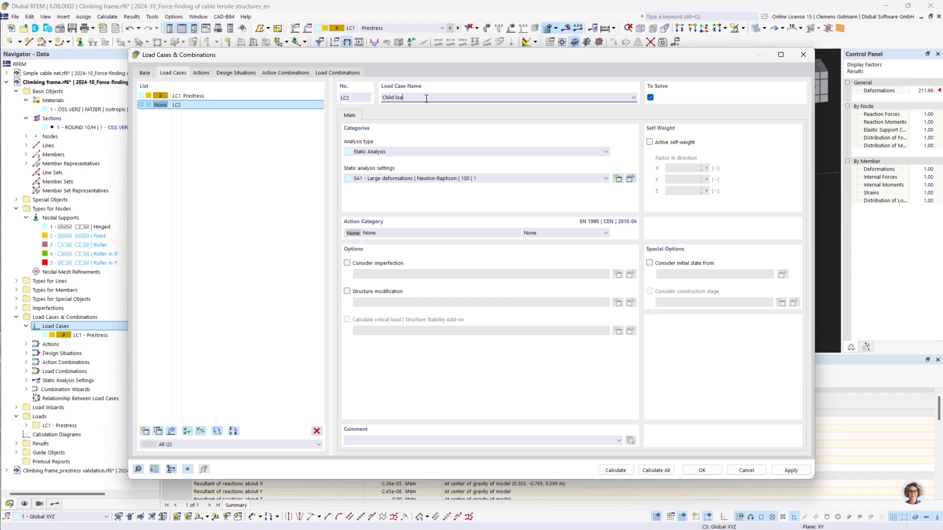
text(d)
key(Tab)
click(654, 265)
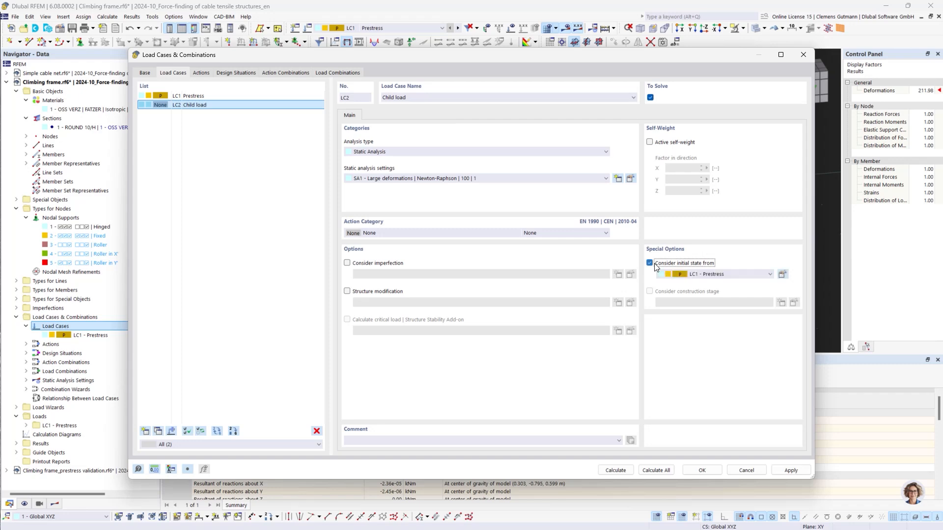
click(702, 470)
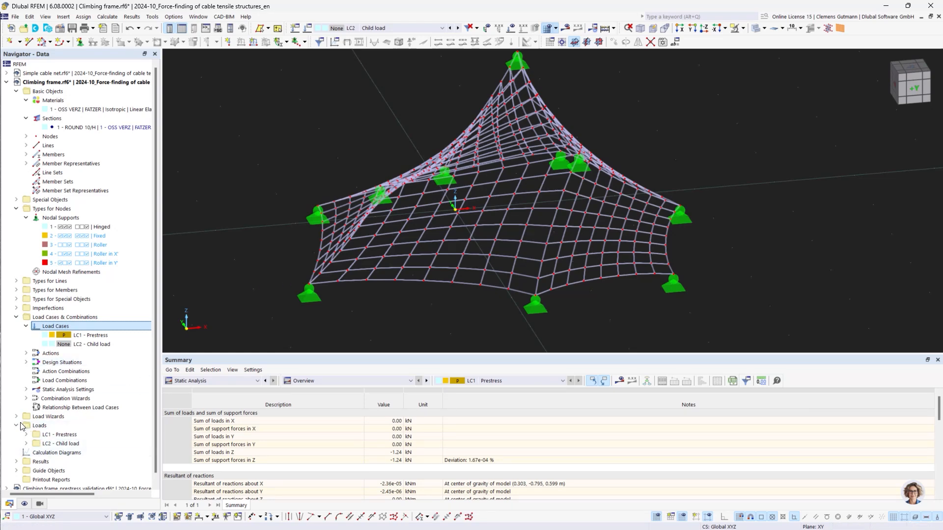
Create a new nodal force load in LC2 Child load with FZ of 0.5 kN.
click(26, 444)
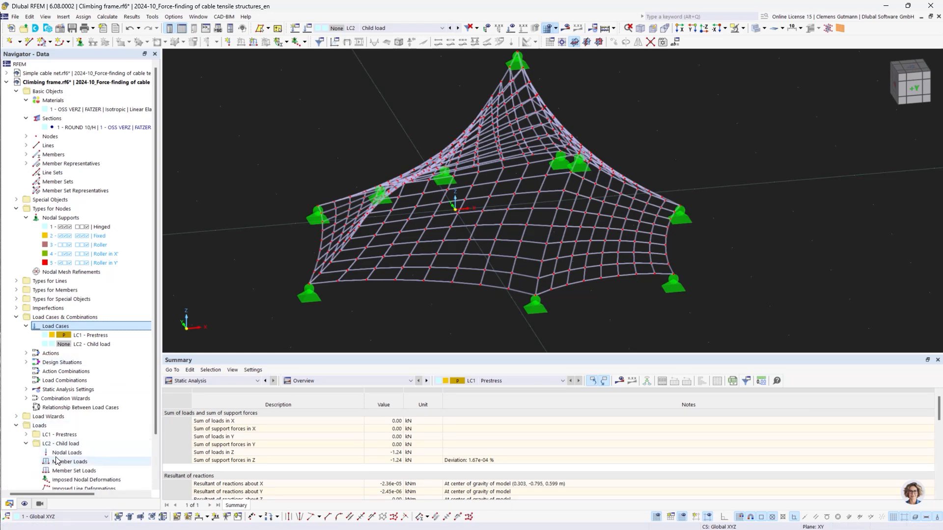
scroll(69, 420, down, 2)
right_click(69, 398)
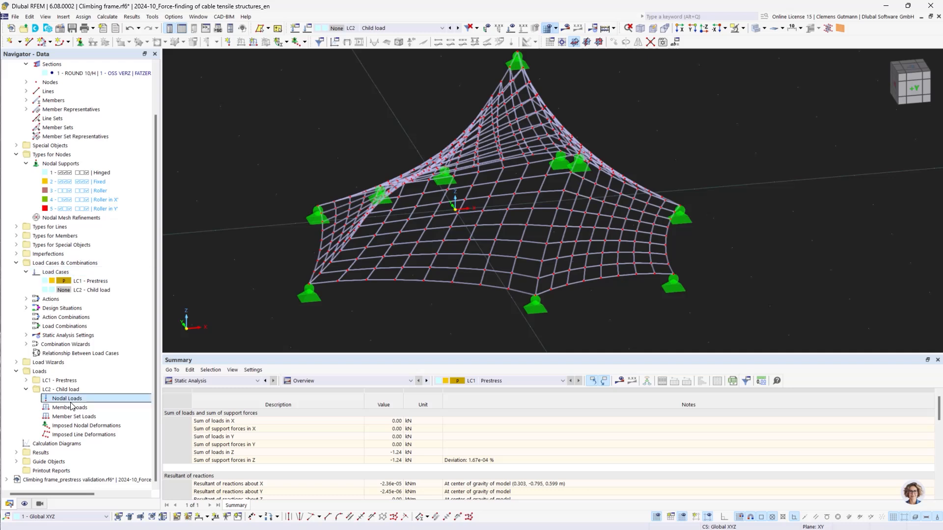
click(127, 289)
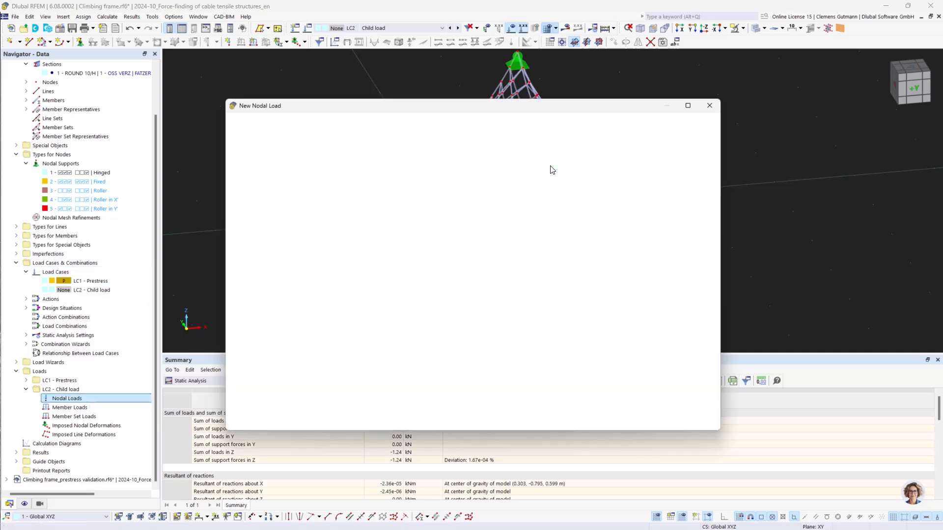
click(389, 180)
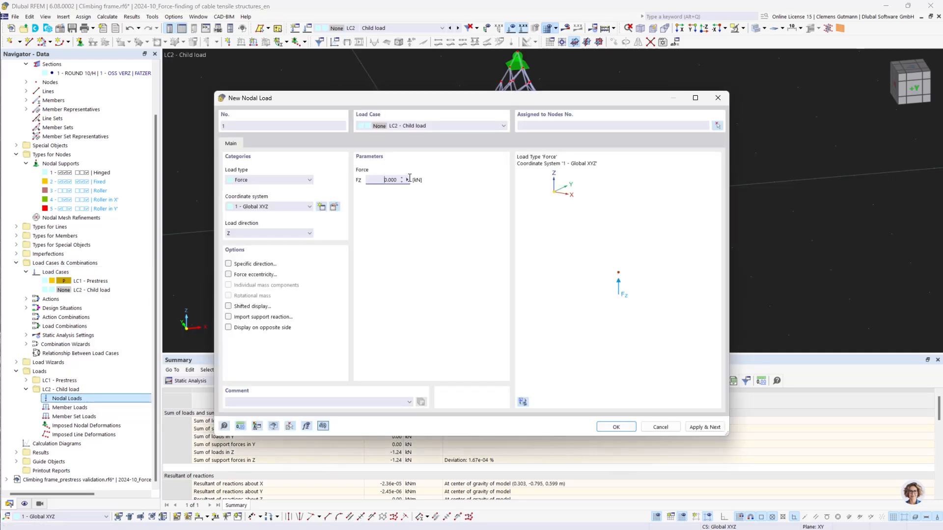
text(0,5)
key(Tab)
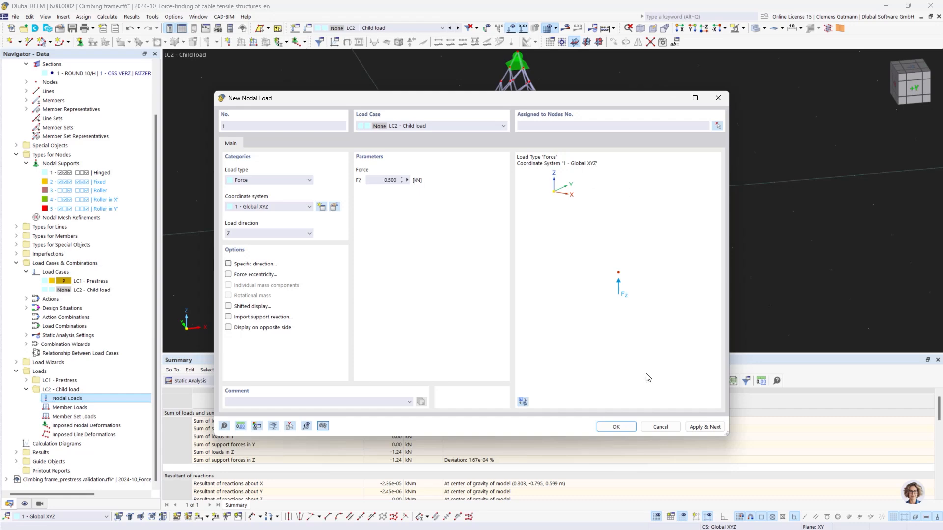
Assign the new nodal load to nodes 24, 158, 289 and 372 on the cable net and confirm the load.
click(718, 127)
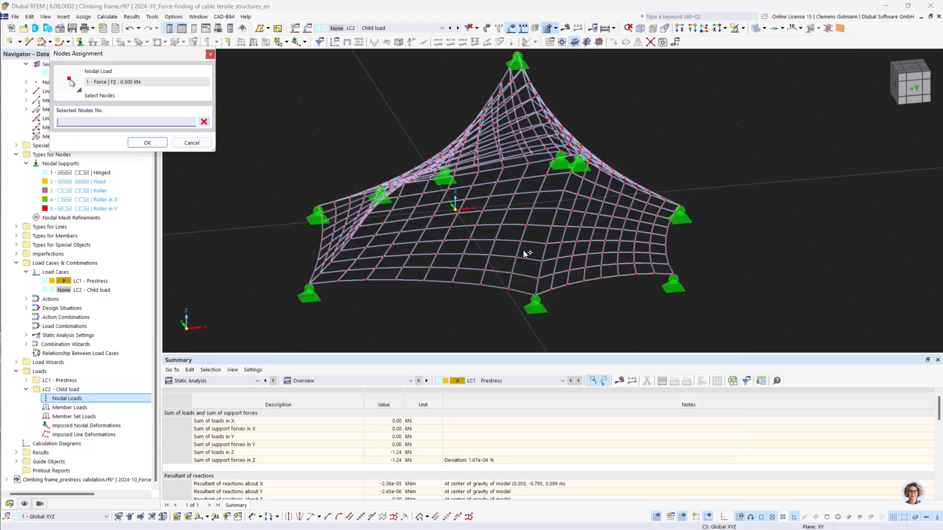
ctrl+middle_drag(480, 274, 510, 297)
scroll(494, 105, up, 3)
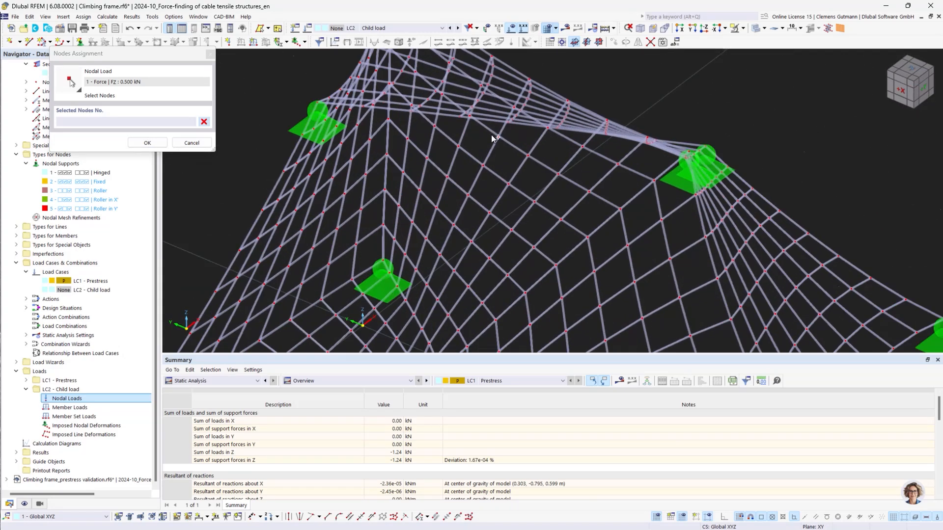
click(483, 166)
scroll(519, 199, down, 3)
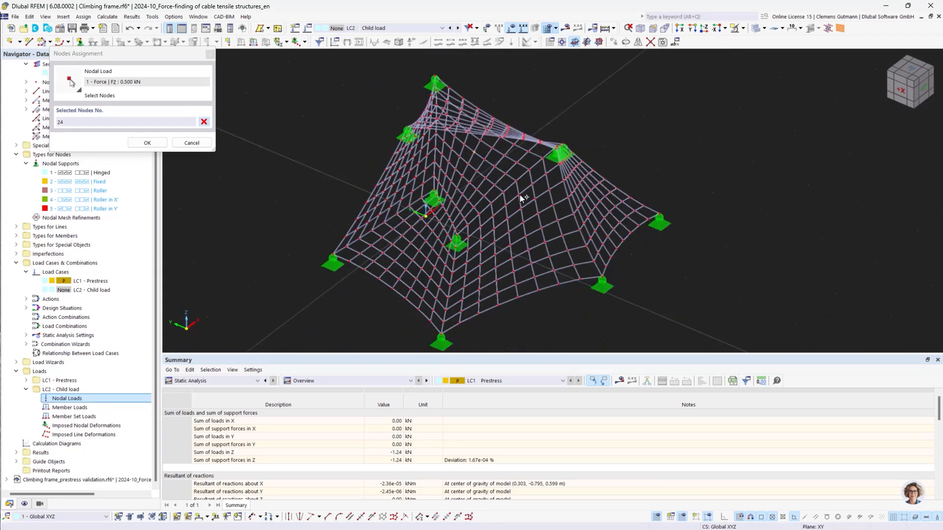
ctrl+middle_drag(582, 313, 586, 231)
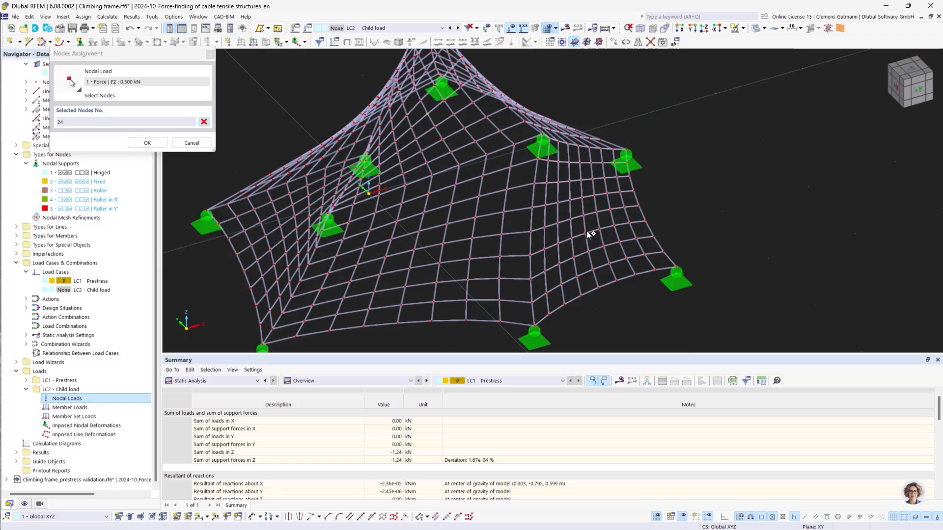
click(569, 200)
ctrl+middle_drag(372, 305, 449, 298)
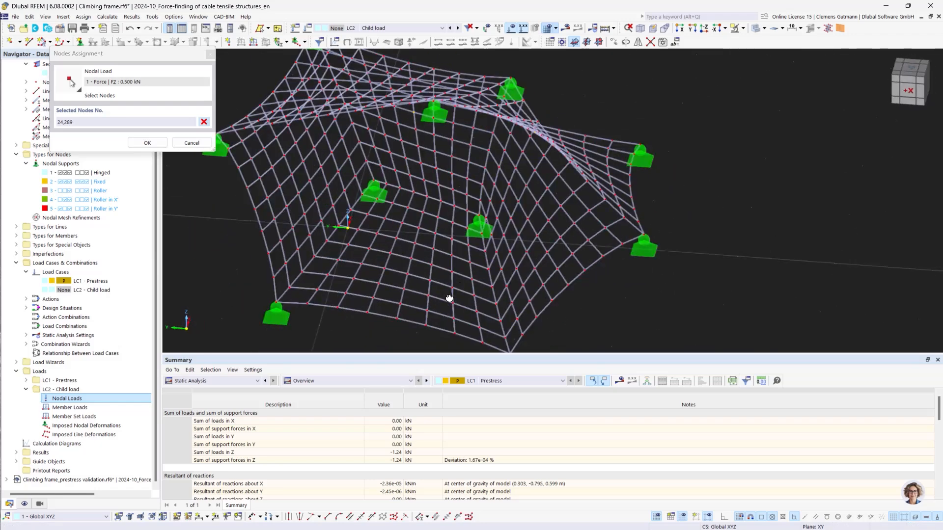
click(527, 218)
ctrl+middle_drag(340, 233, 442, 231)
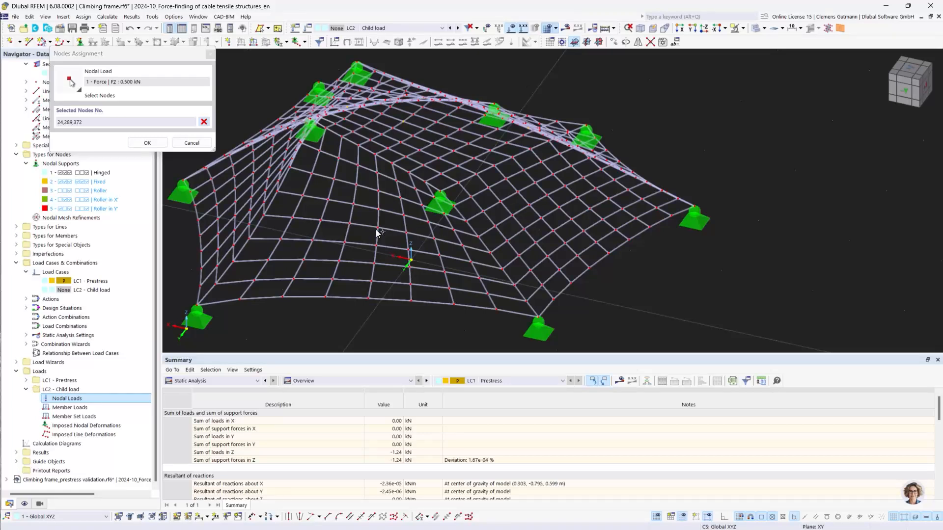
click(439, 270)
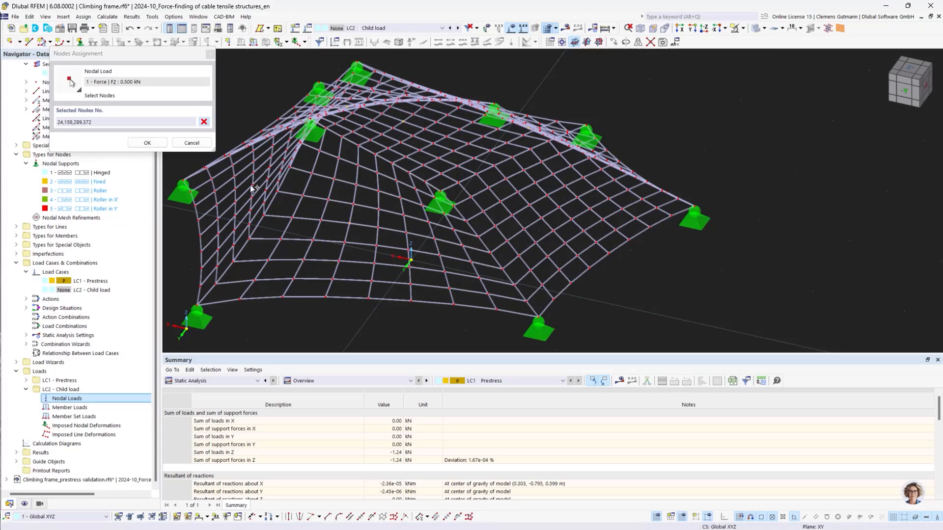
click(144, 143)
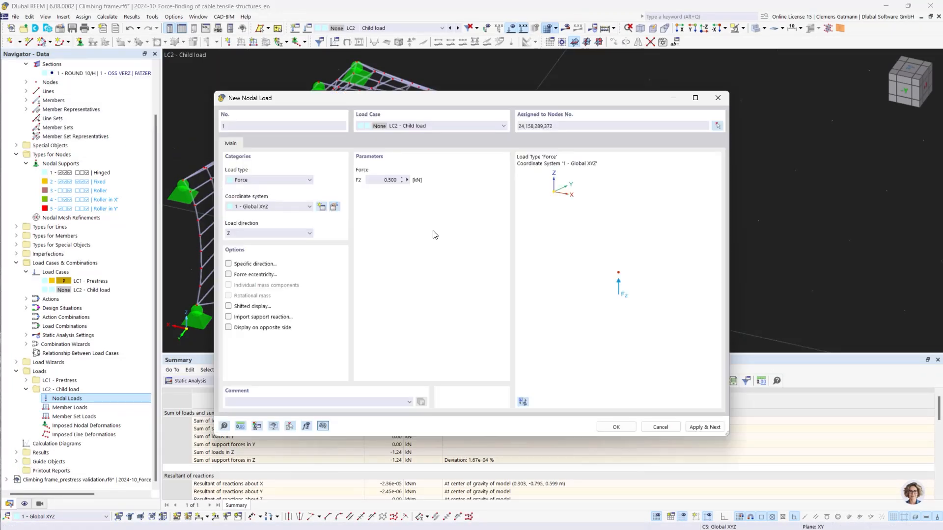
click(377, 181)
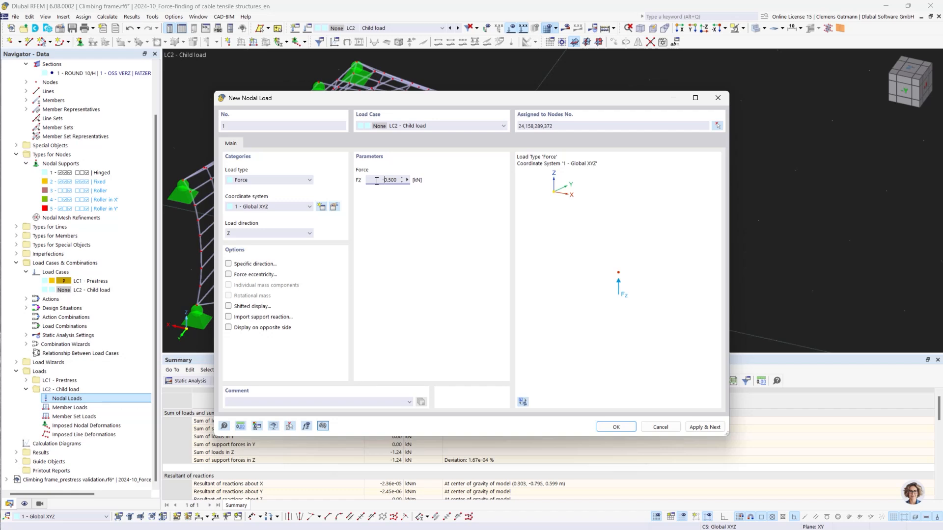
click(615, 428)
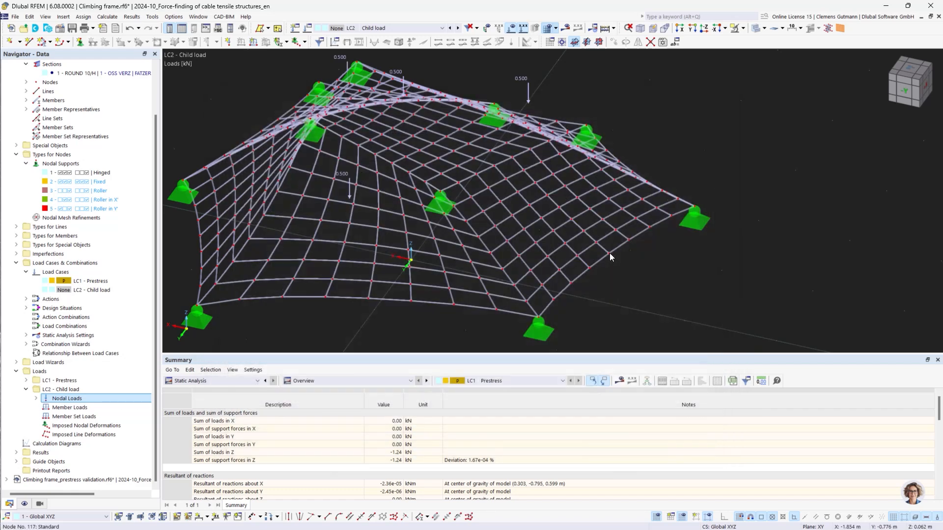
Calculate LC2 Child load and inspect its displacements across the net from several angles.
scroll(702, 281, down, 2)
ctrl+middle_drag(703, 281, 644, 285)
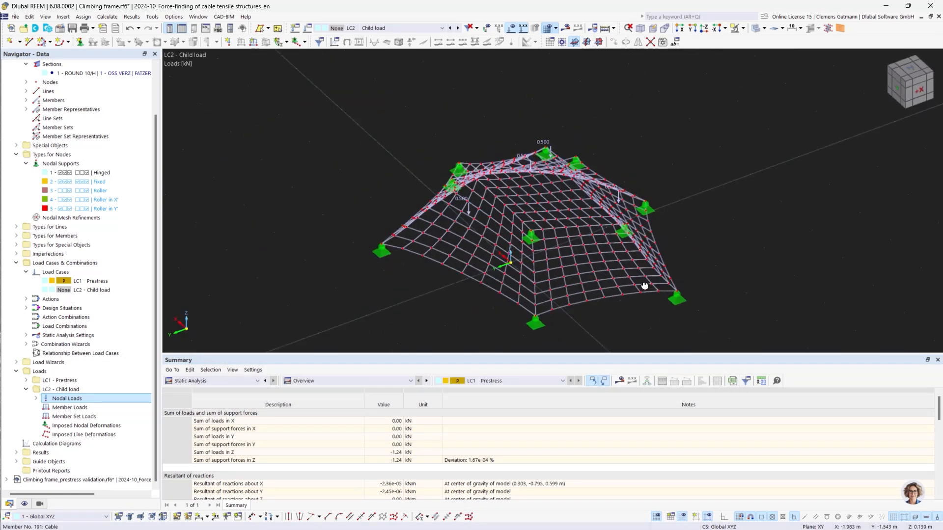
click(565, 29)
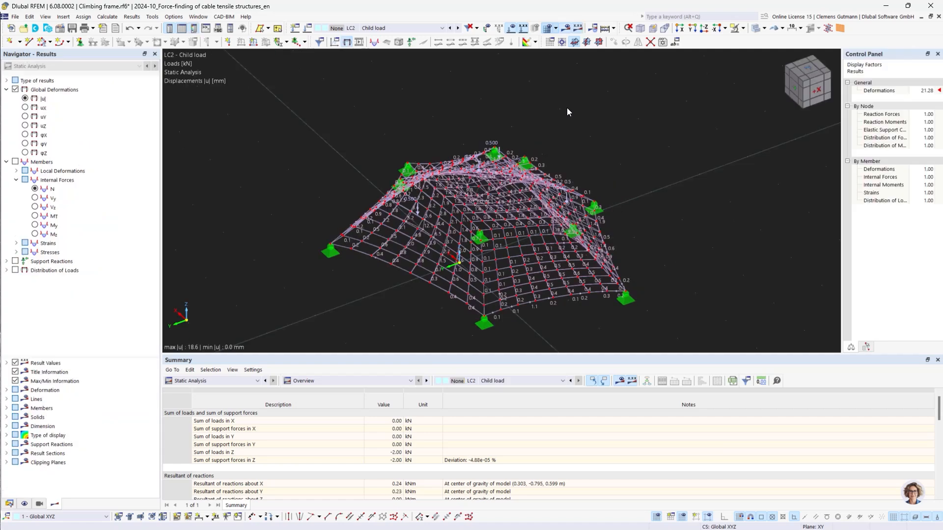
scroll(501, 202, up, 5)
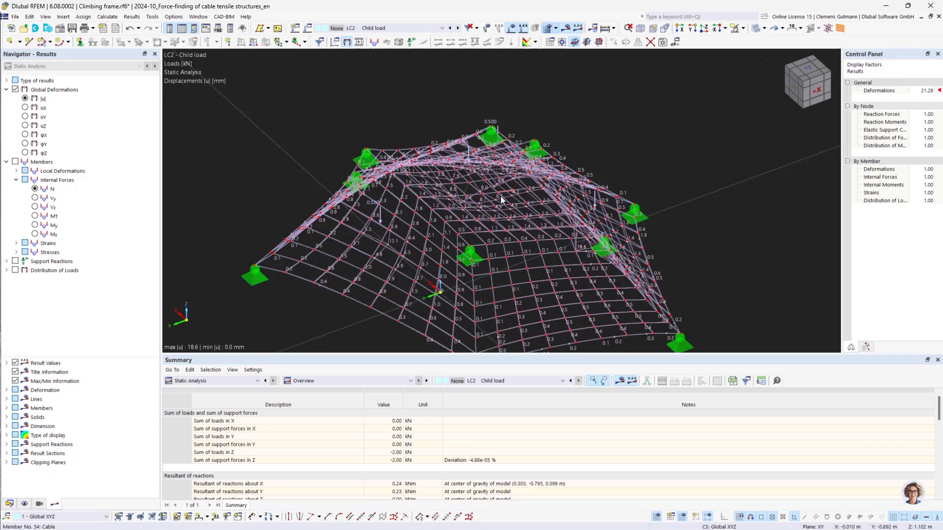
ctrl+middle_drag(460, 260, 426, 254)
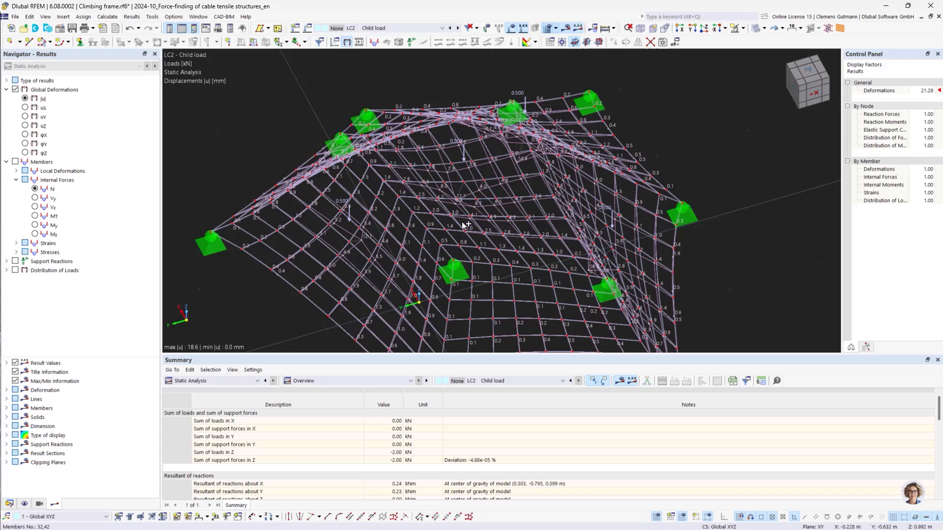
ctrl+middle_drag(444, 242, 542, 278)
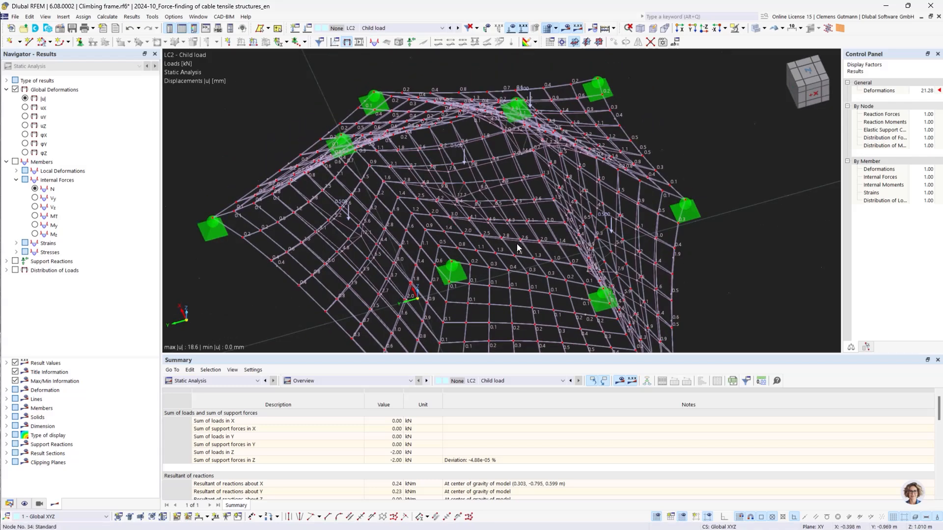
ctrl+middle_drag(535, 308, 497, 240)
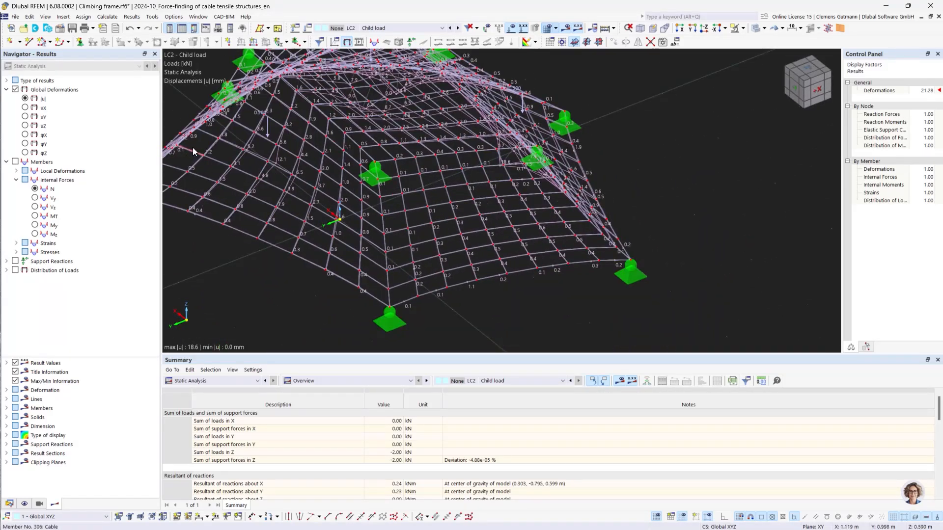
Set the global parameter PrestressLevel to 0.1.
click(61, 30)
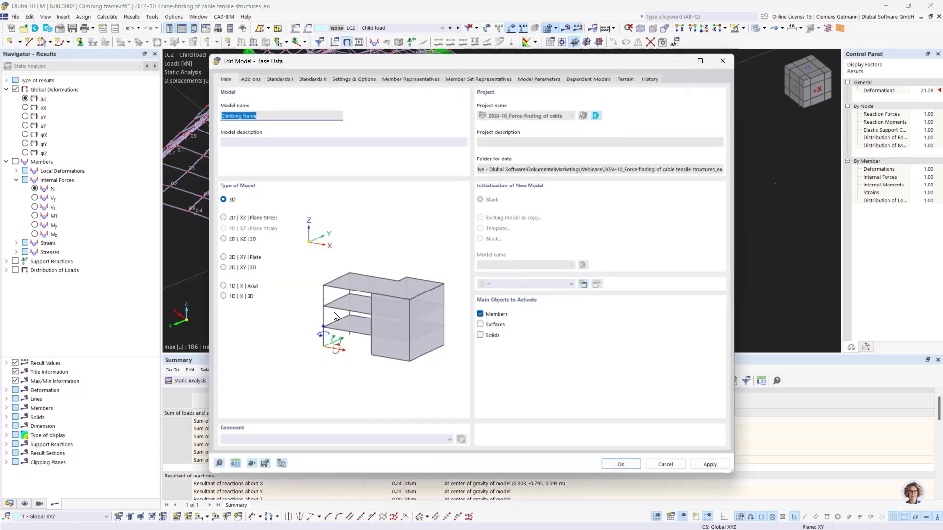
key(Escape)
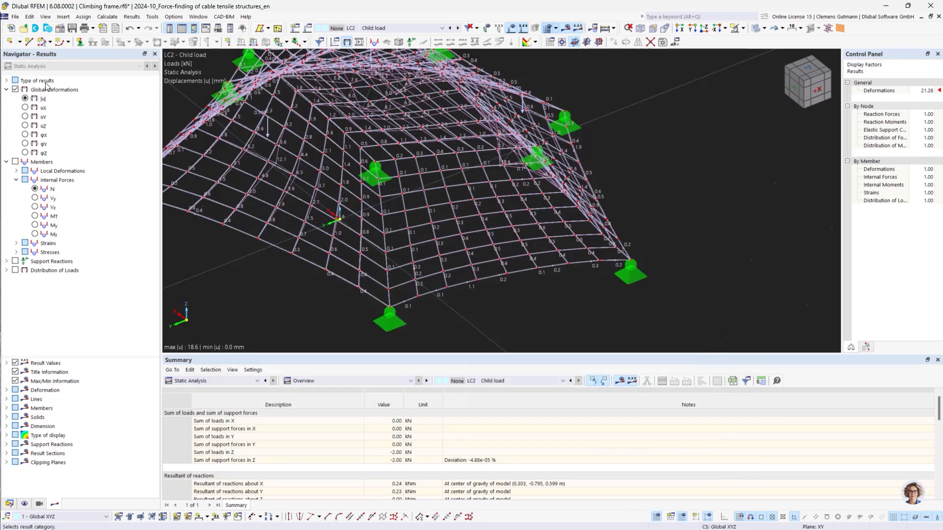
click(45, 16)
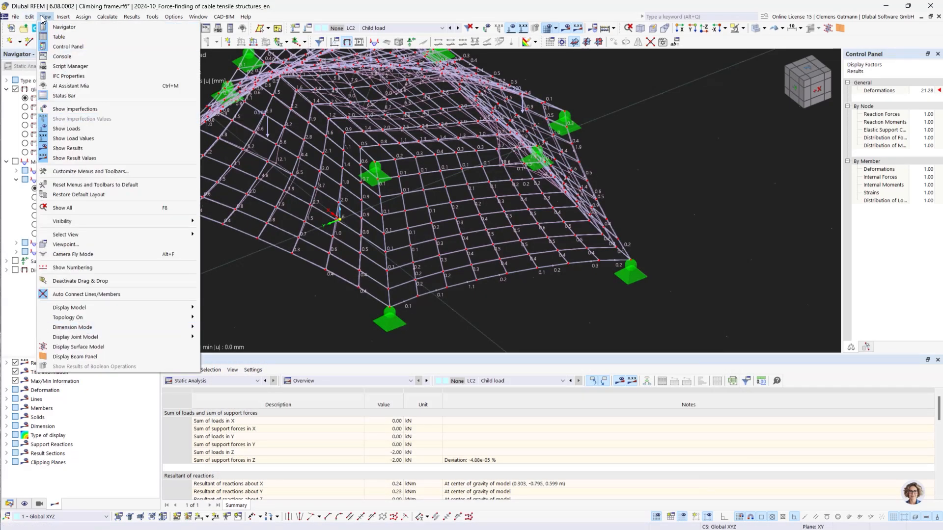
mouse_move(31, 19)
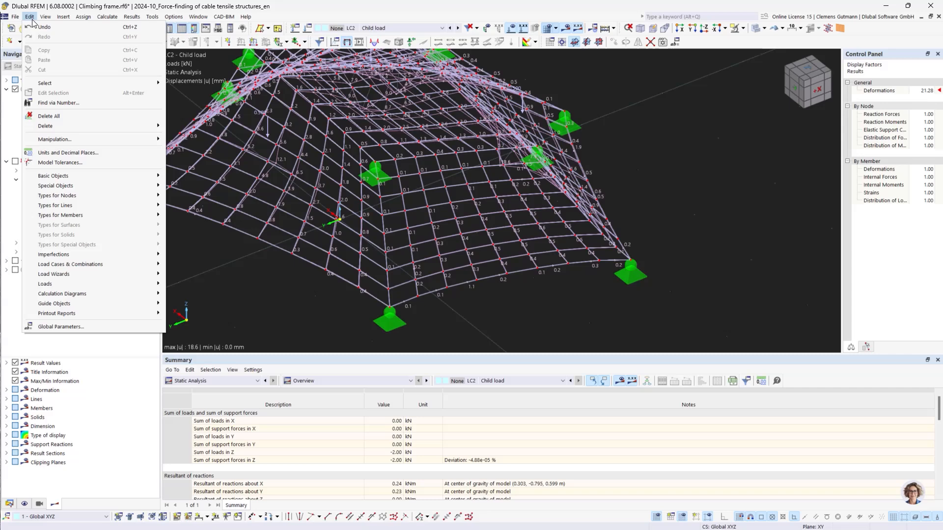
click(113, 328)
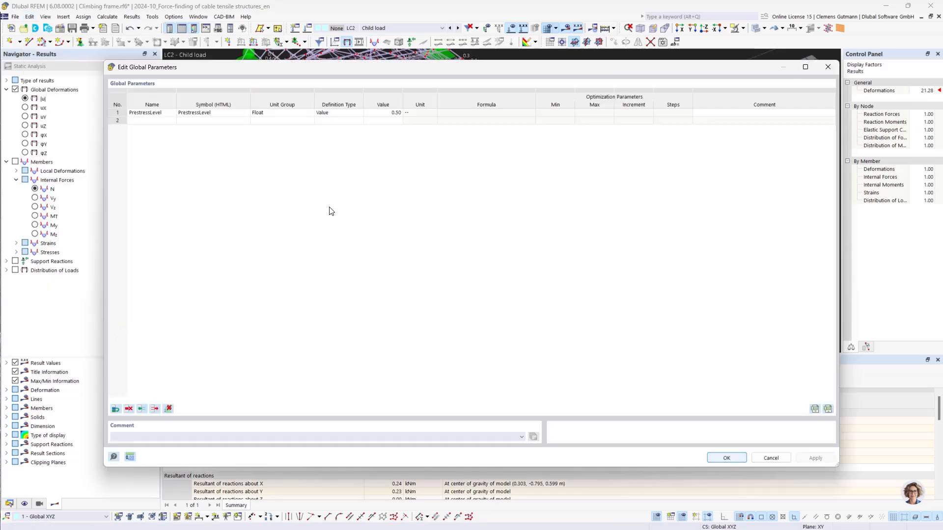
double_click(381, 113)
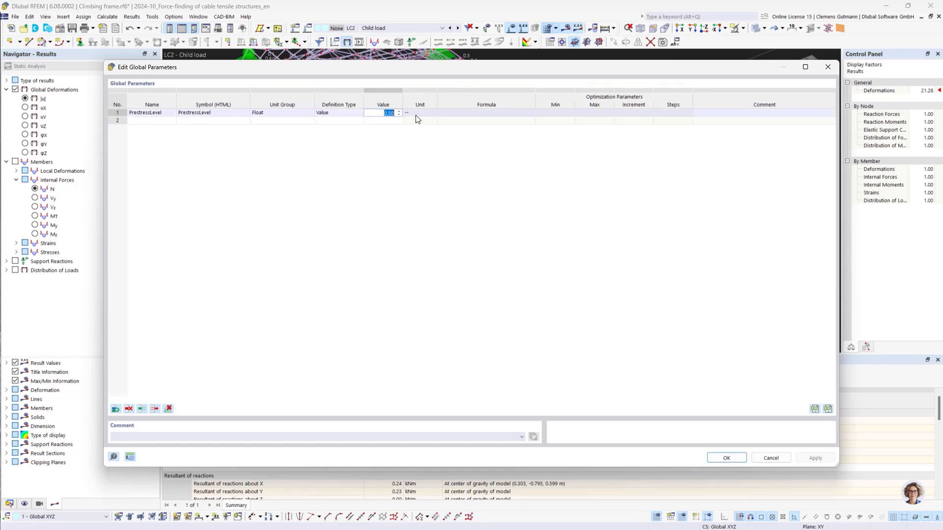
text(0,1)
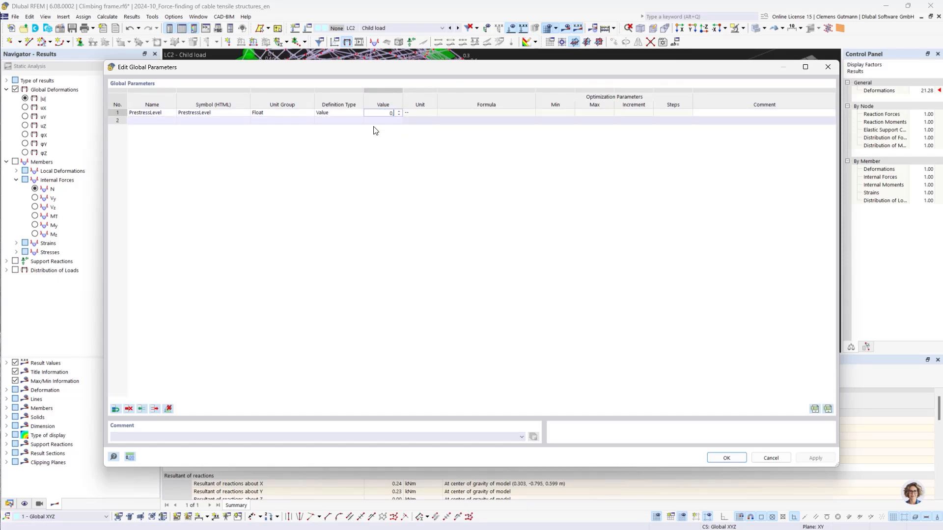
key(Tab)
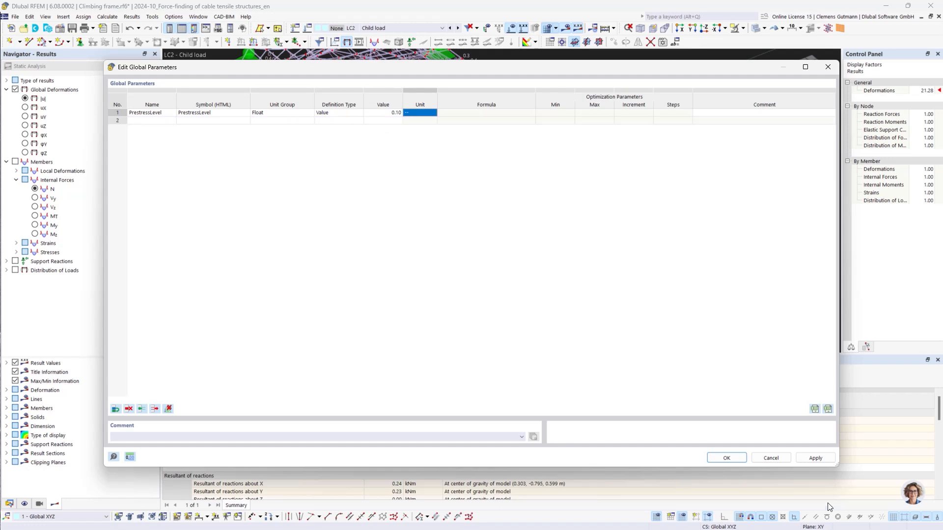
click(727, 457)
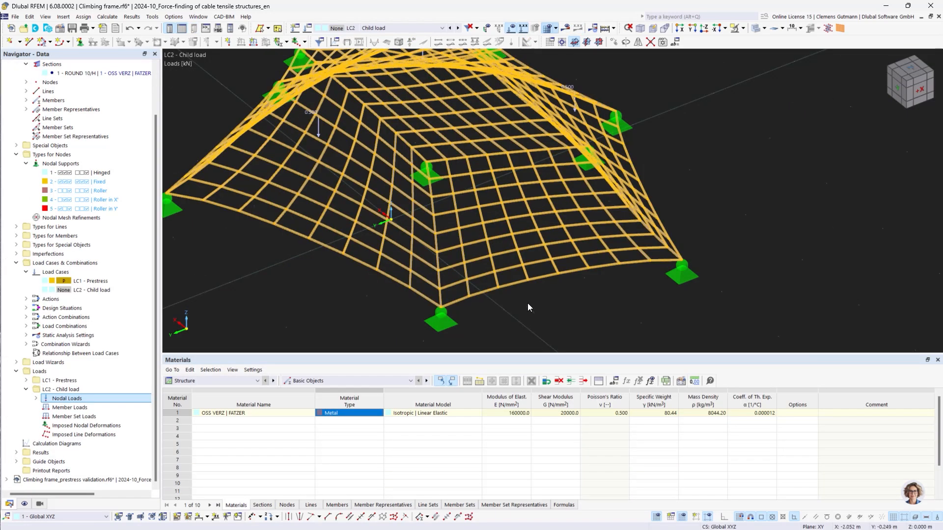
Recalculate the model with the reduced prestress level and open the list of calculation errors and warnings.
click(527, 304)
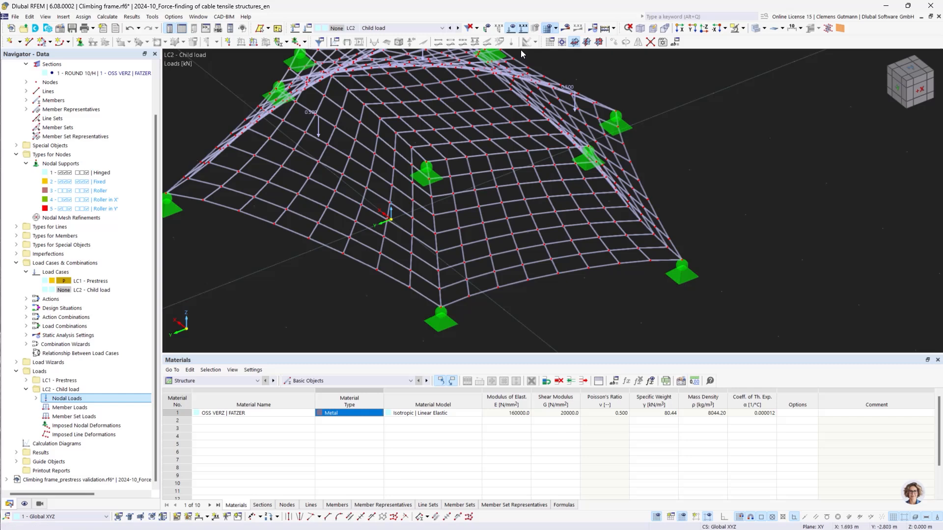
click(566, 30)
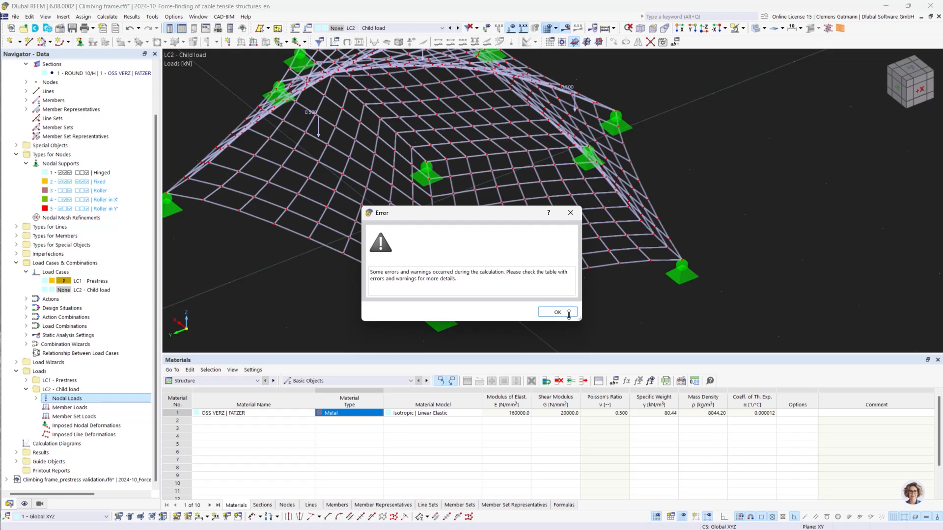
click(561, 312)
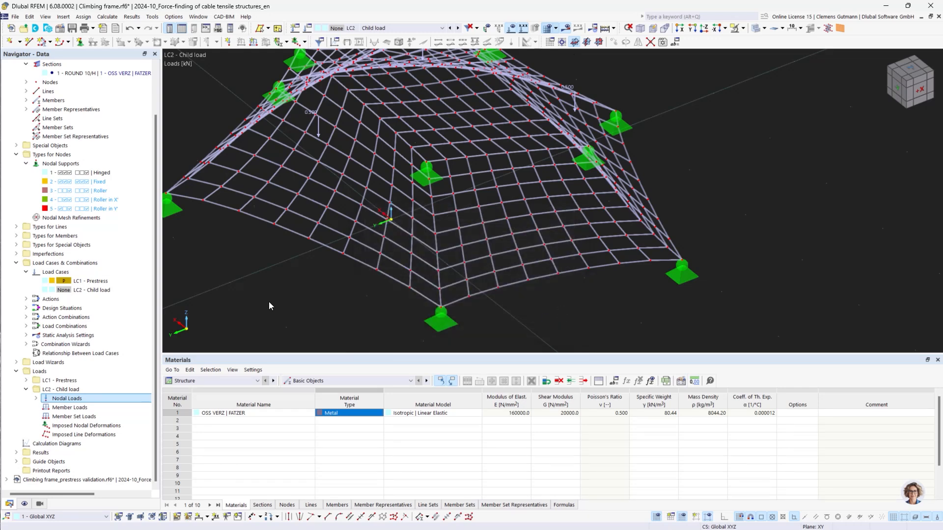
click(8, 504)
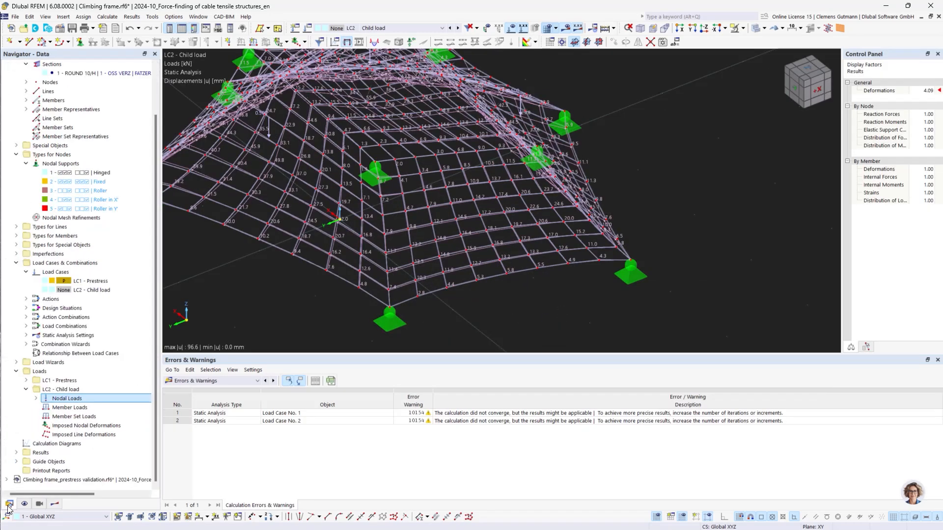
Edit the maximum number of iterations in LC1 Prestress's SA2 Large deformations analysis settings and recalculate.
right_click(71, 273)
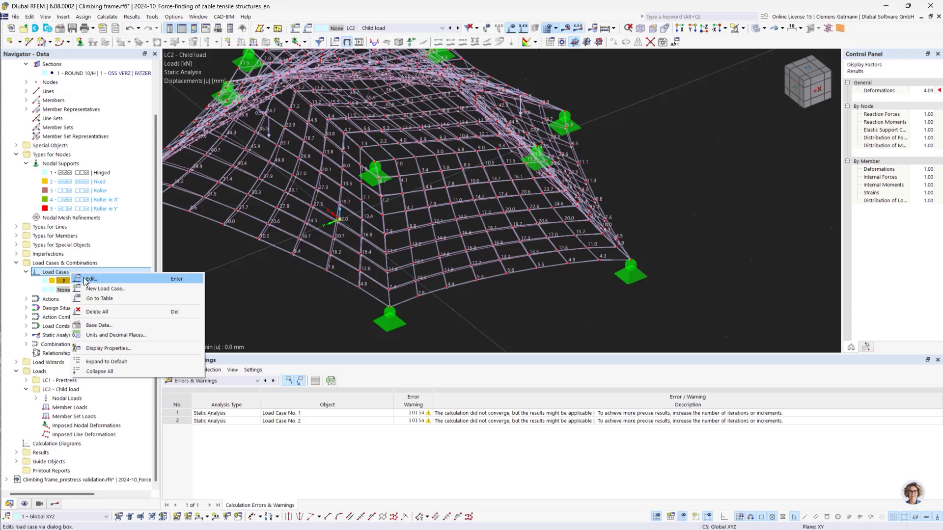
click(88, 279)
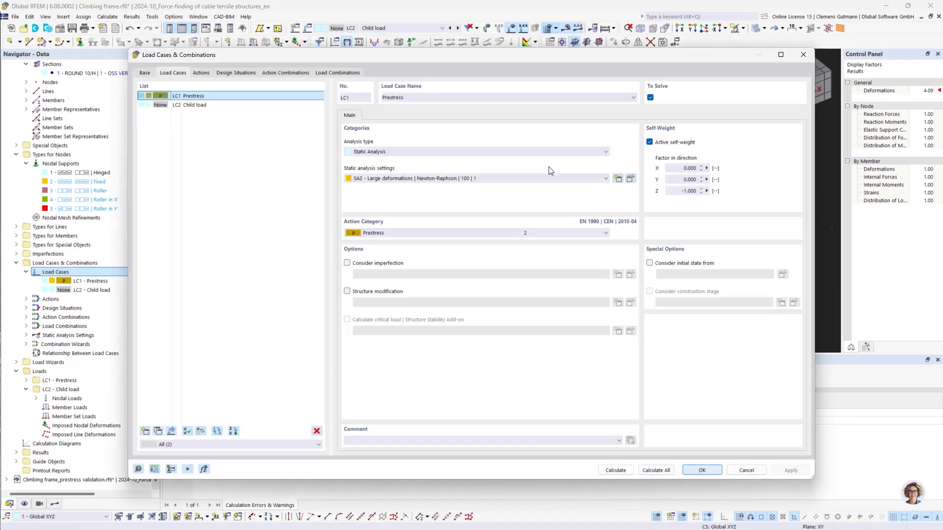
click(630, 178)
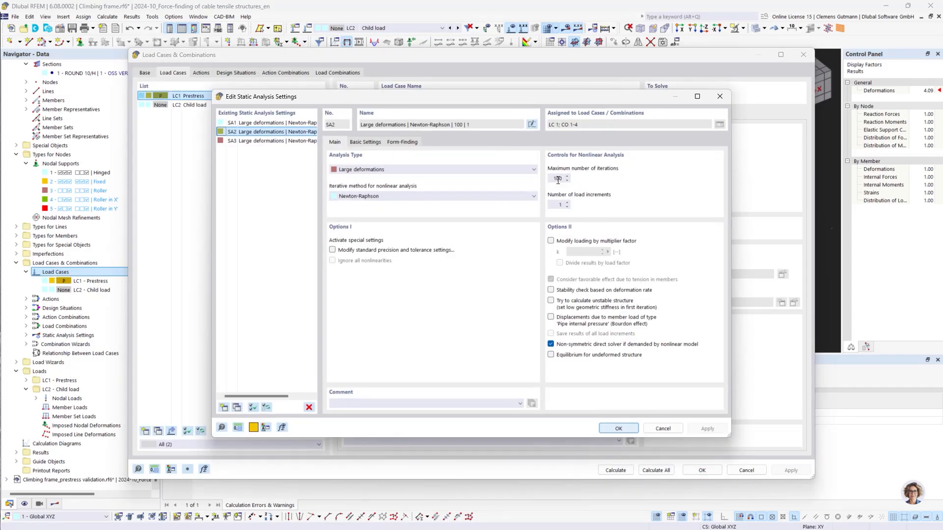
click(556, 181)
key(Tab)
click(624, 431)
click(616, 470)
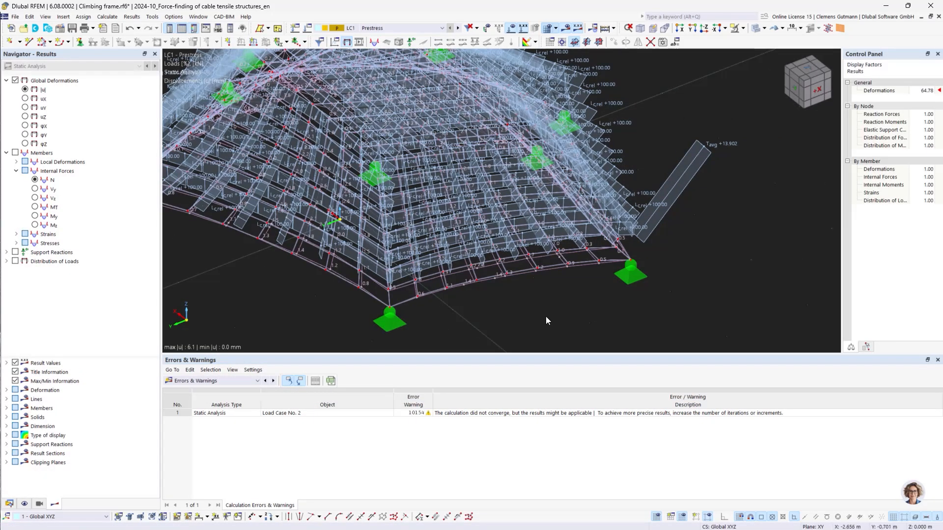
Switch between the LC2 Child load and LC1 Prestress results to compare their displacements.
click(458, 29)
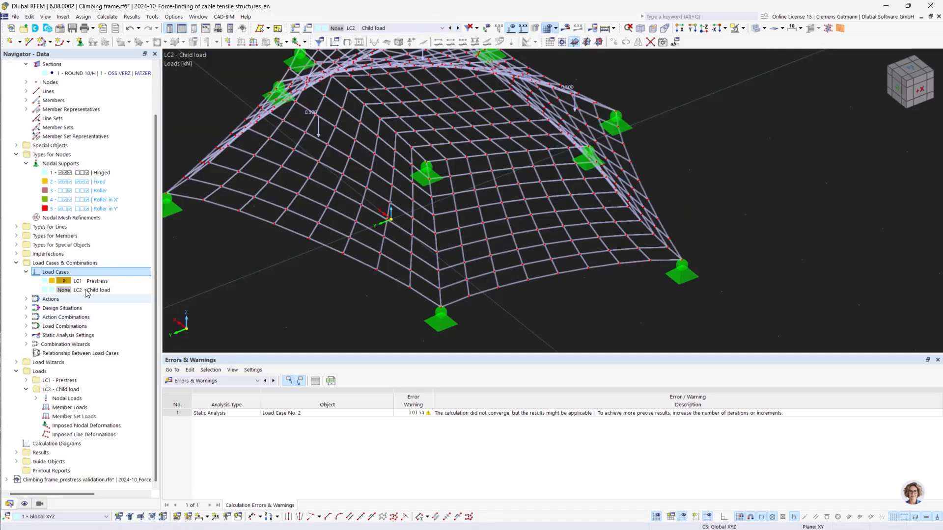
click(565, 28)
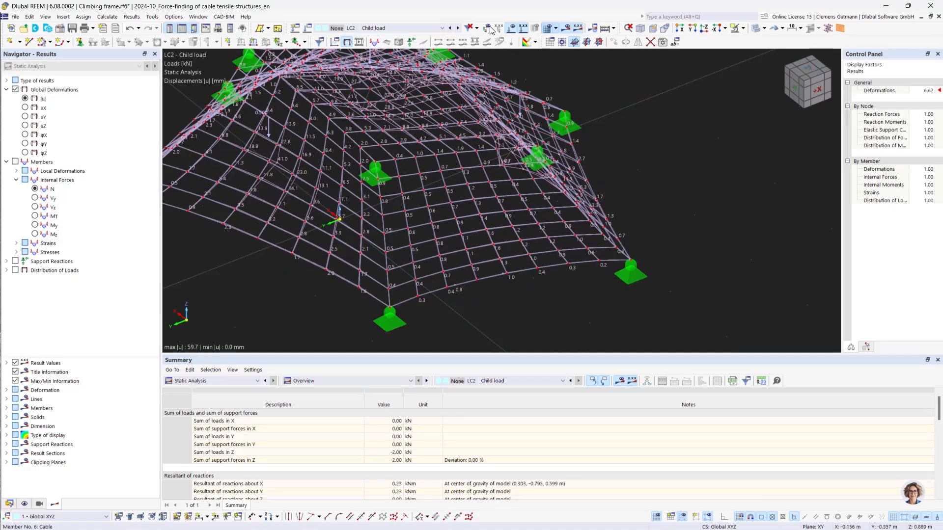
click(452, 28)
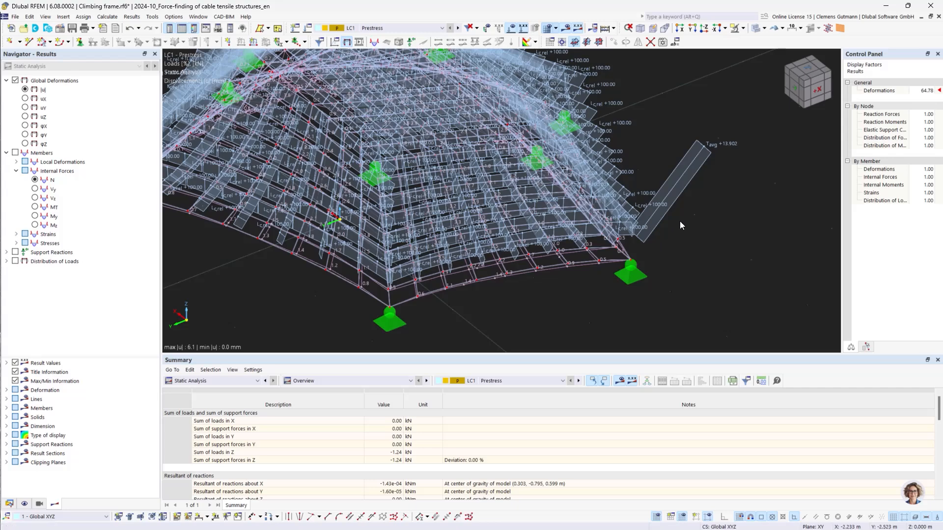
Display the cables' axial forces N, zoomed in on a support region, for LC1 Prestress and then LC2 Child load.
click(36, 180)
ctrl+middle_drag(640, 296, 647, 307)
scroll(628, 297, up, 4)
ctrl+middle_drag(549, 256, 532, 290)
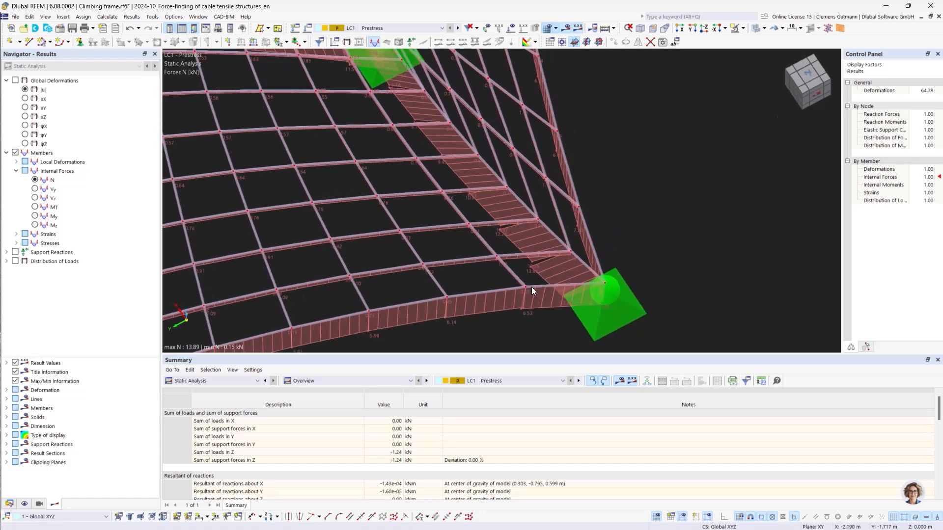
click(458, 28)
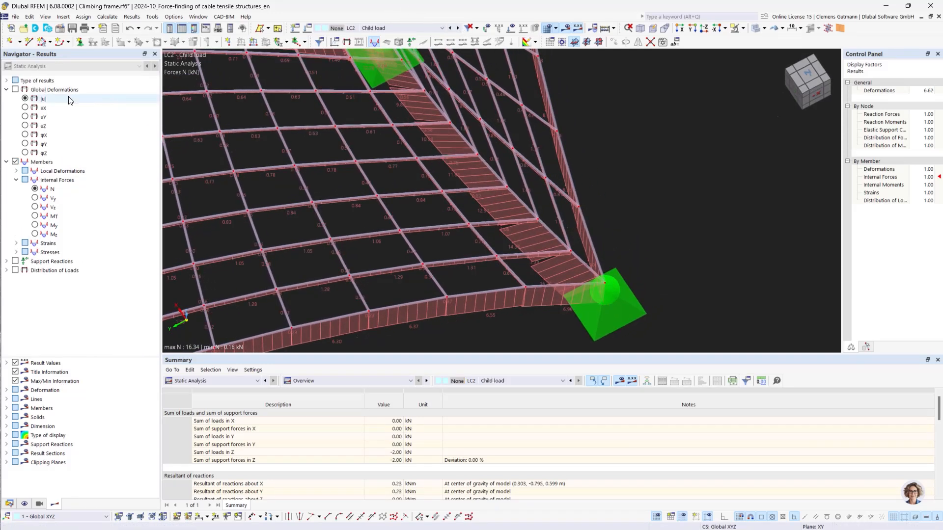
Show the global displacements |u| for LC2 Child load and examine the deformed cable net from several viewpoints.
click(15, 90)
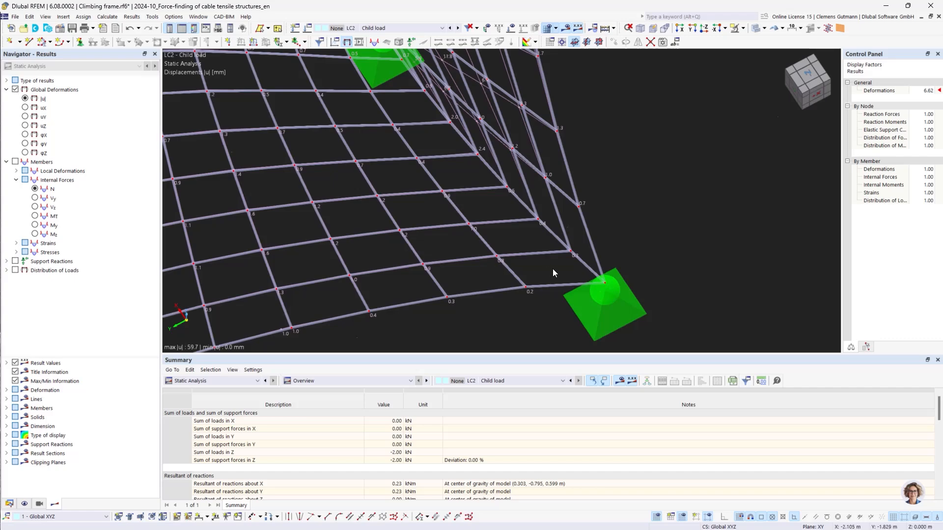
scroll(552, 269, down, 5)
scroll(438, 192, up, 3)
mouse_move(475, 204)
ctrl+middle_down()
mouse_move(450, 217)
mouse_move(506, 194)
mouse_move(486, 194)
ctrl+middle_up()
scroll(476, 187, up, 6)
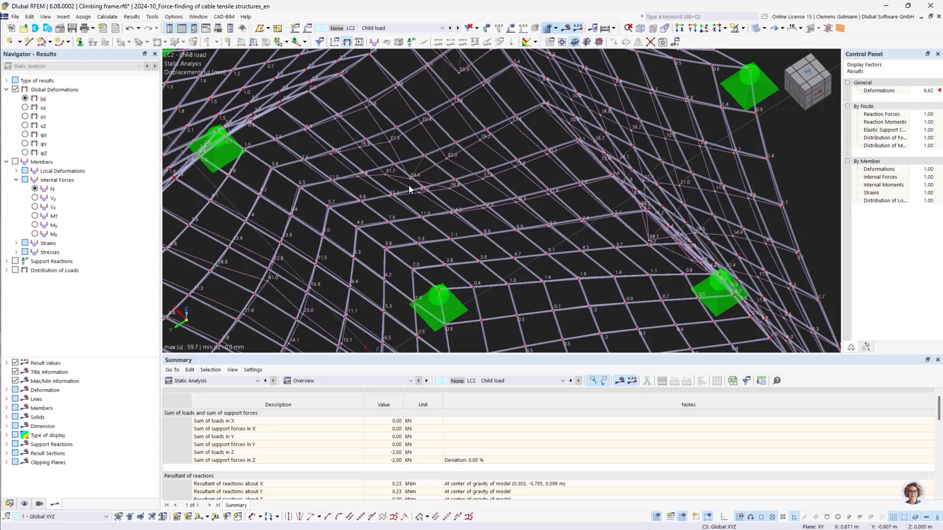
scroll(485, 216, down, 5)
ctrl+middle_drag(427, 263, 404, 251)
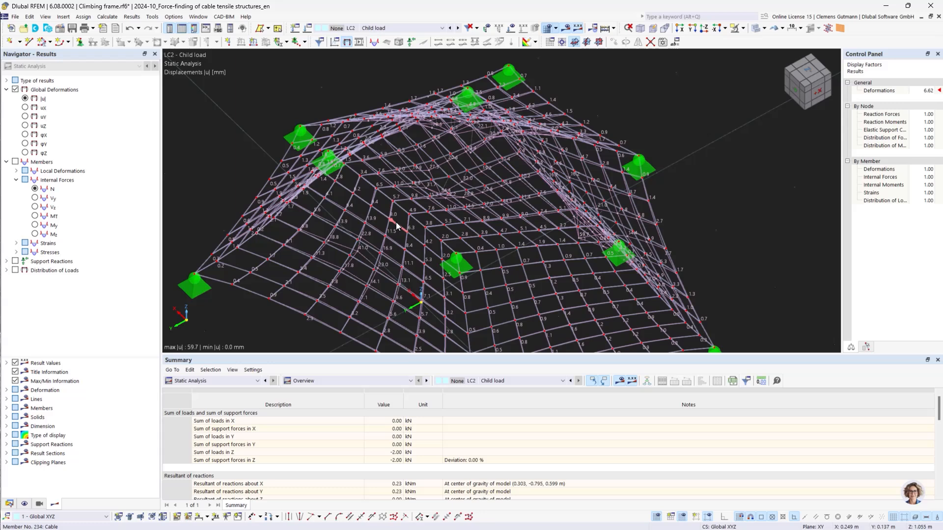
scroll(397, 225, down, 5)
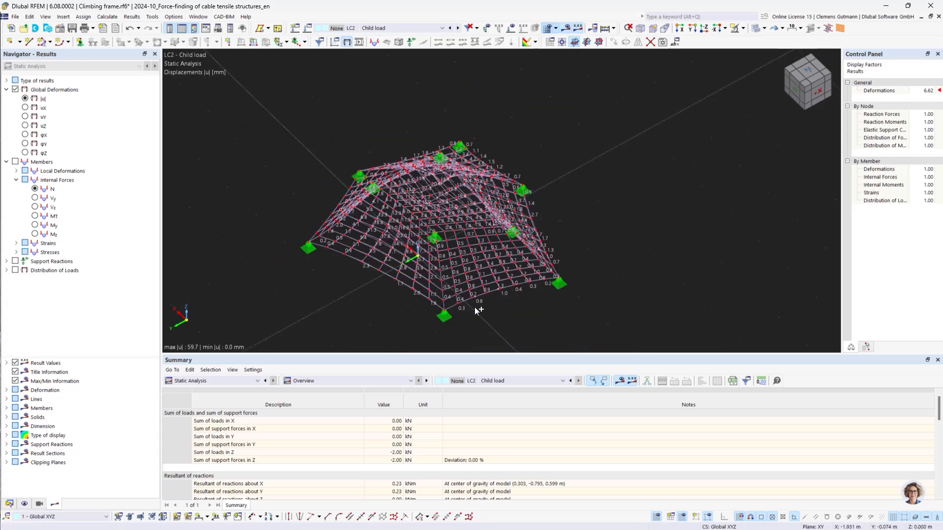
middle_drag(476, 308, 500, 281)
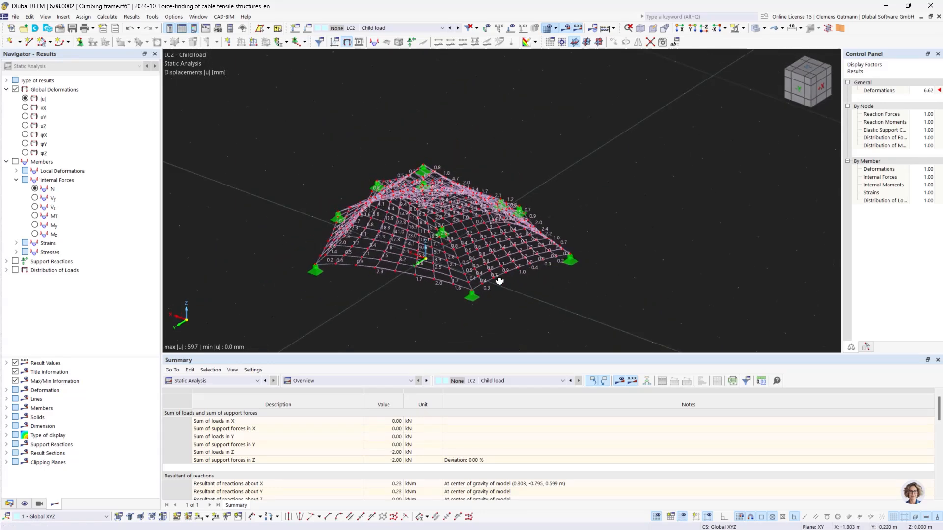